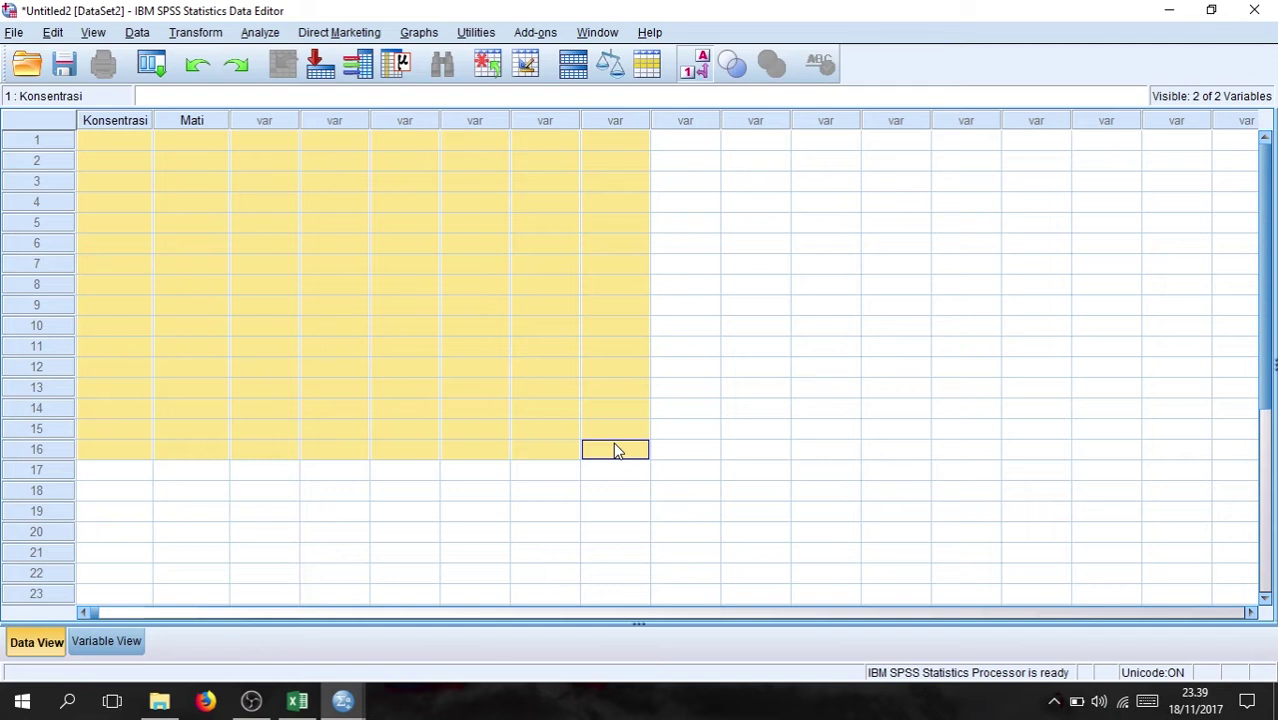
click(100, 146)
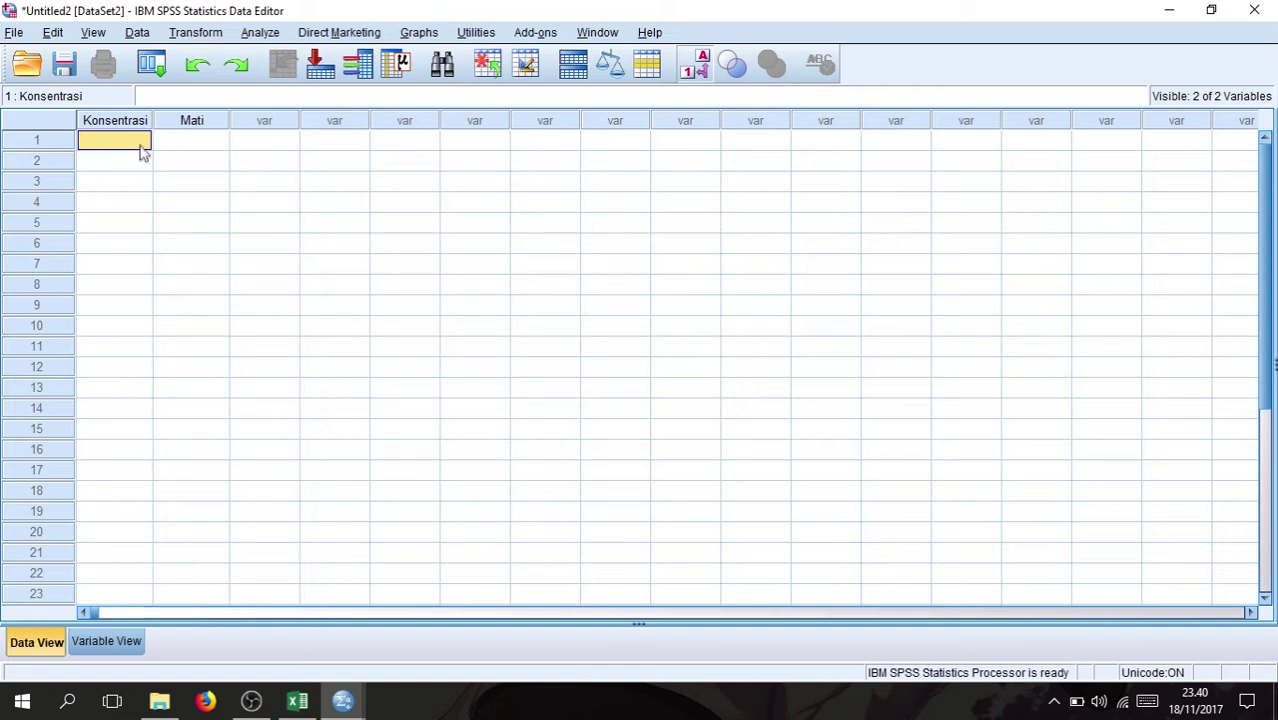
drag(138, 145, 317, 248)
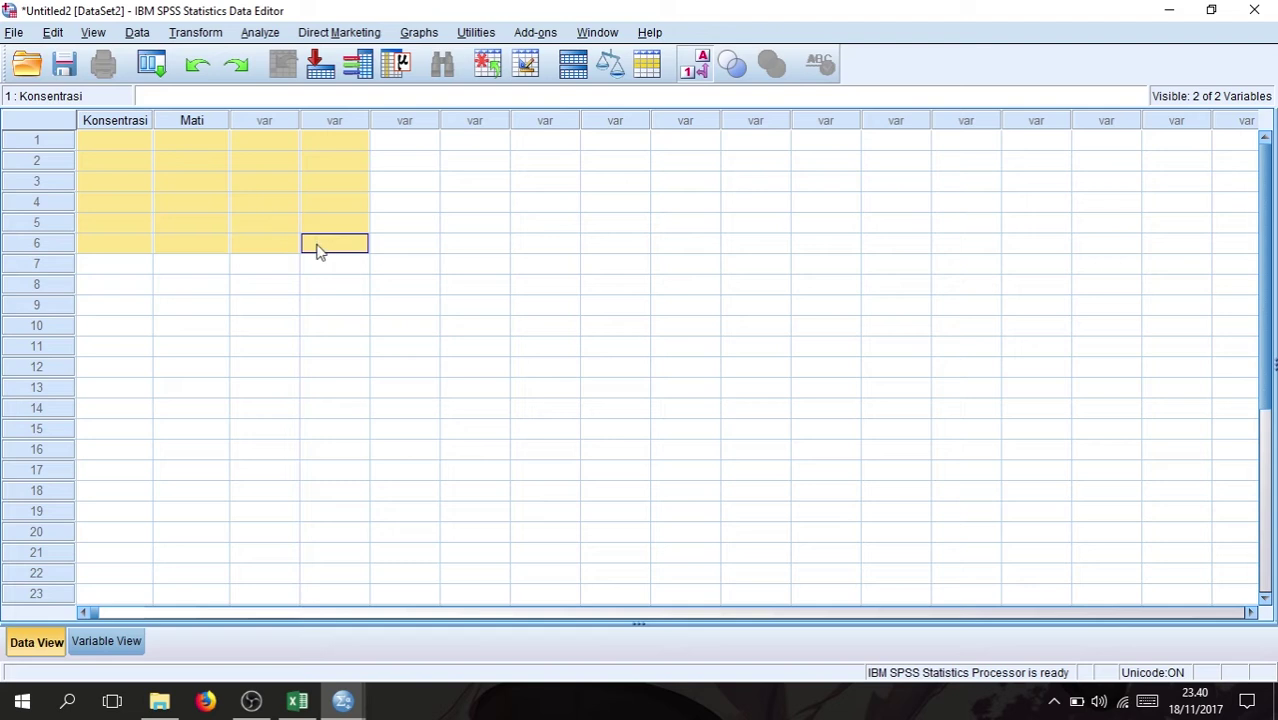
click(317, 248)
drag(121, 143, 418, 307)
click(283, 148)
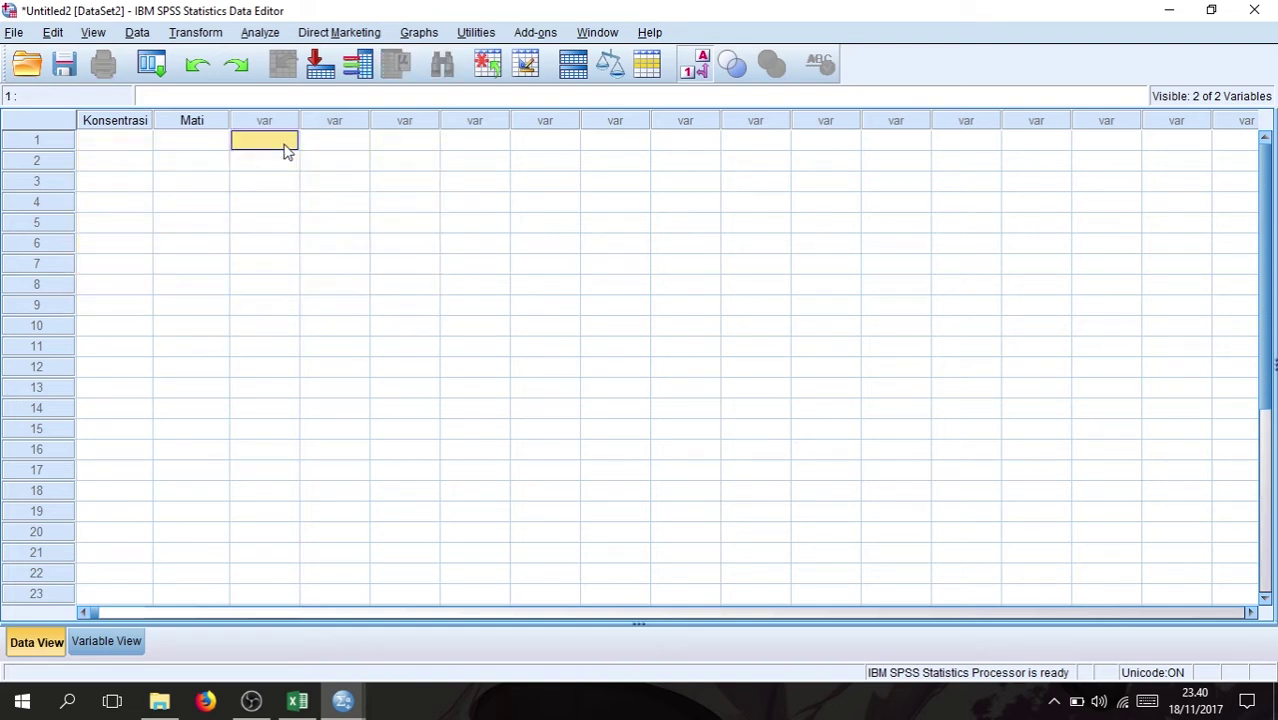
drag(283, 148, 503, 318)
click(290, 150)
drag(296, 152, 251, 145)
click(251, 143)
click(323, 149)
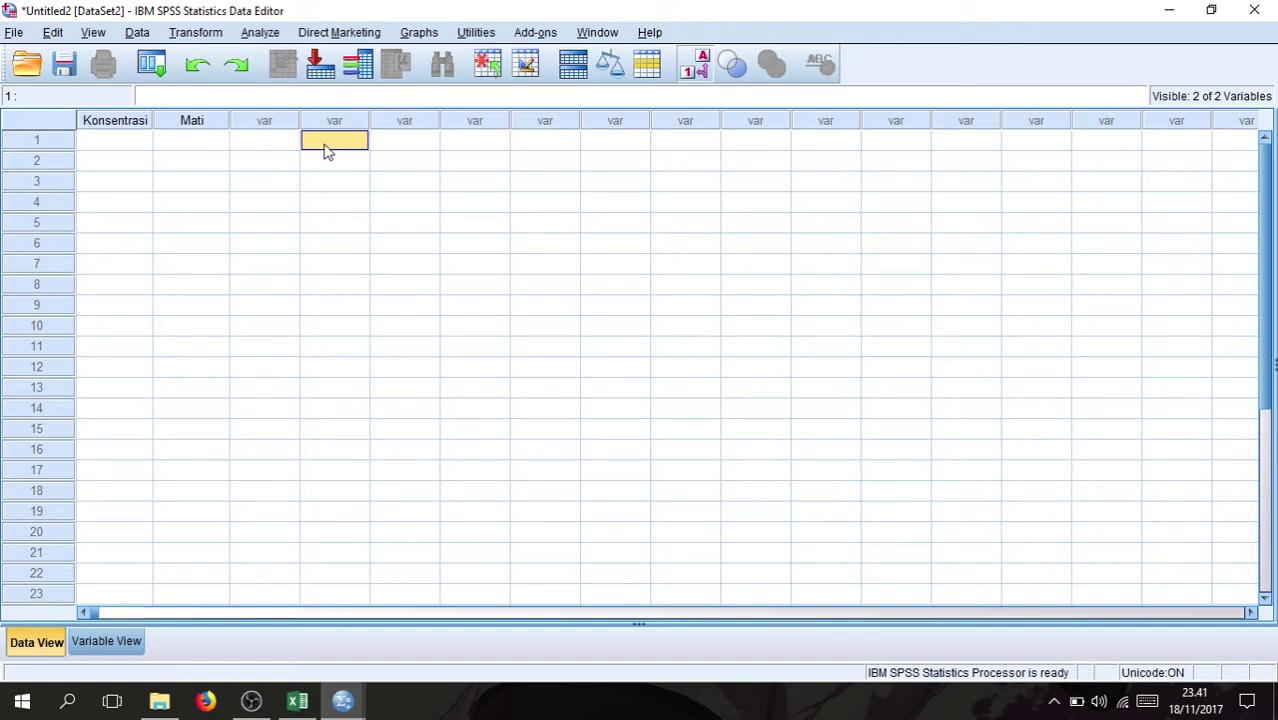
drag(285, 140, 407, 182)
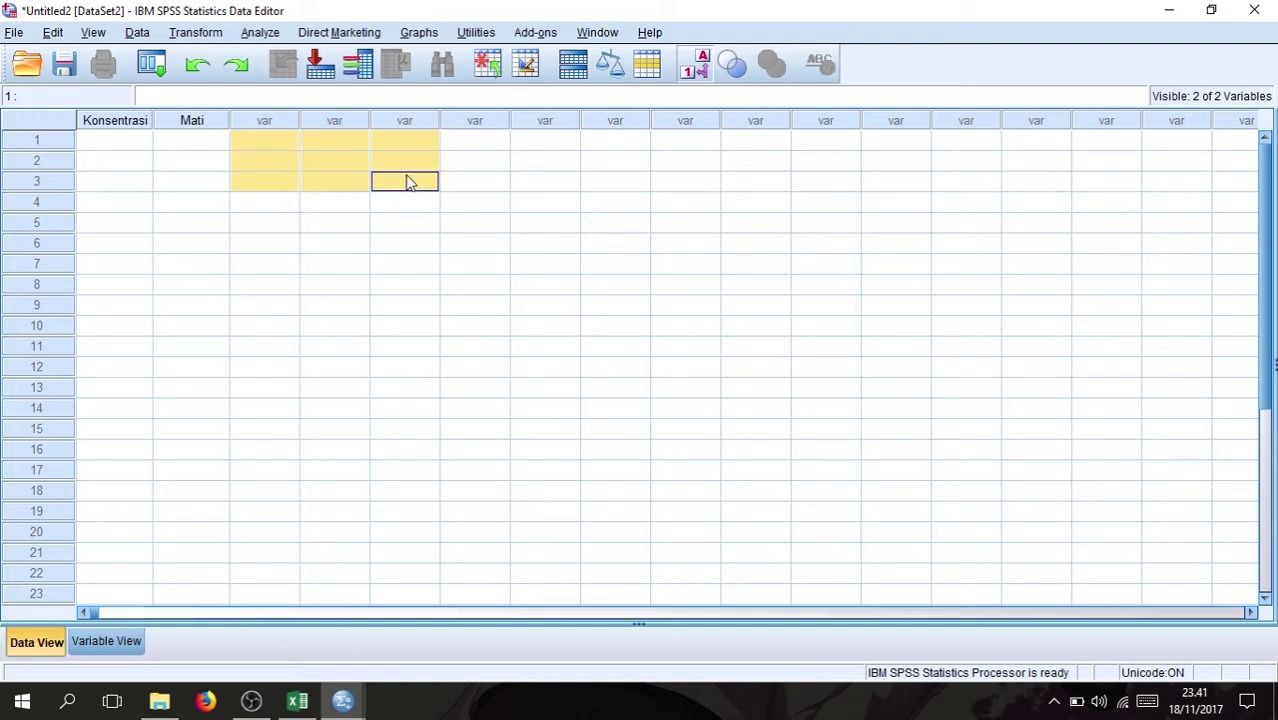
click(278, 143)
click(314, 161)
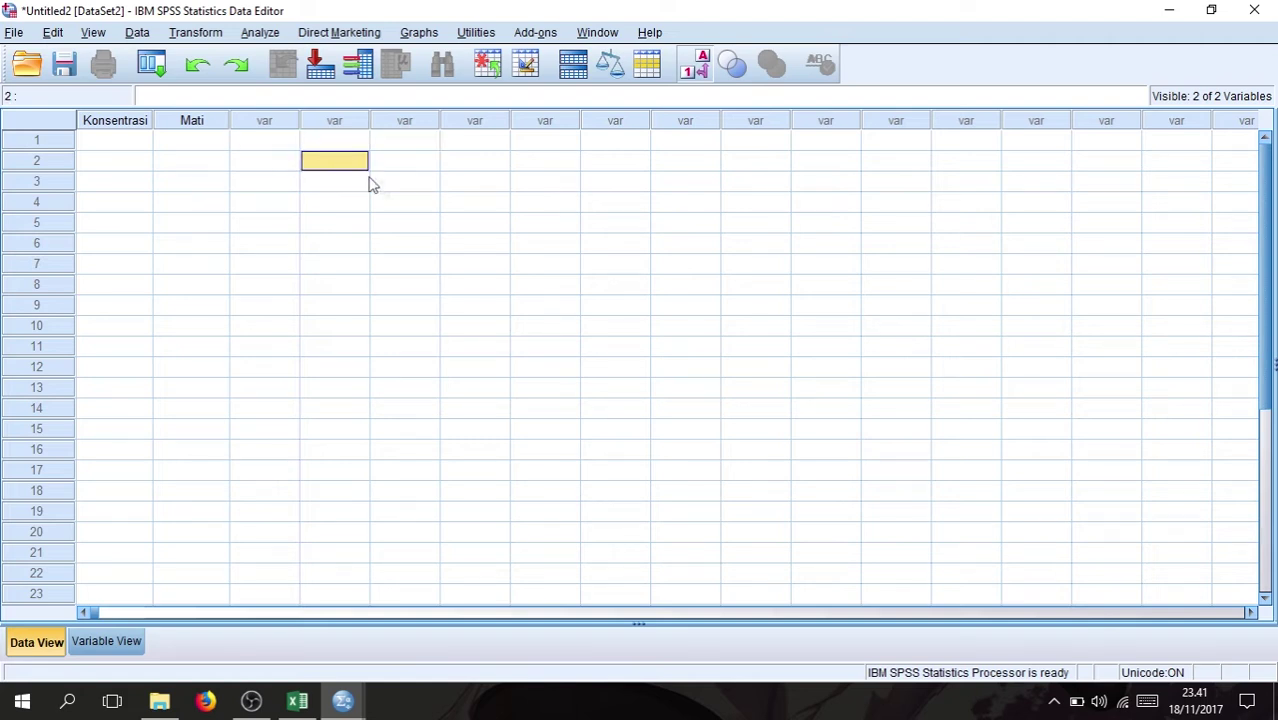
click(386, 183)
click(281, 145)
click(316, 162)
click(393, 184)
click(438, 206)
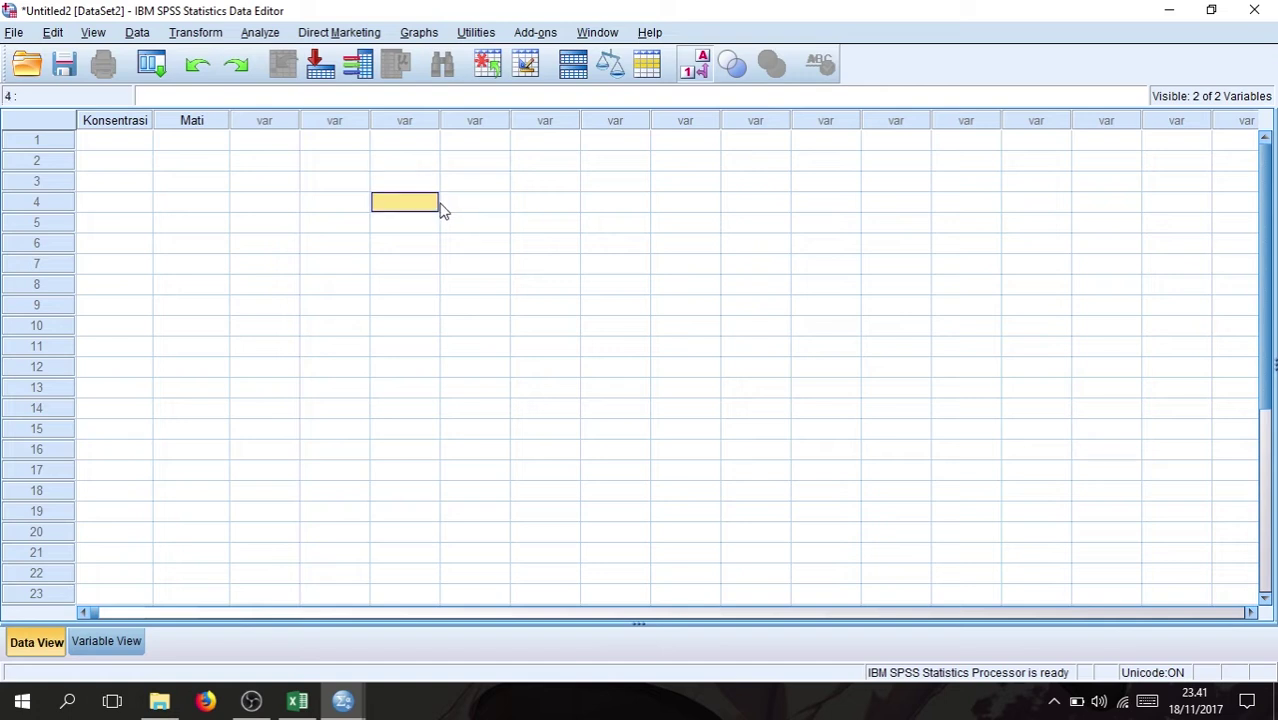
click(457, 206)
click(518, 222)
click(495, 208)
click(433, 187)
click(339, 168)
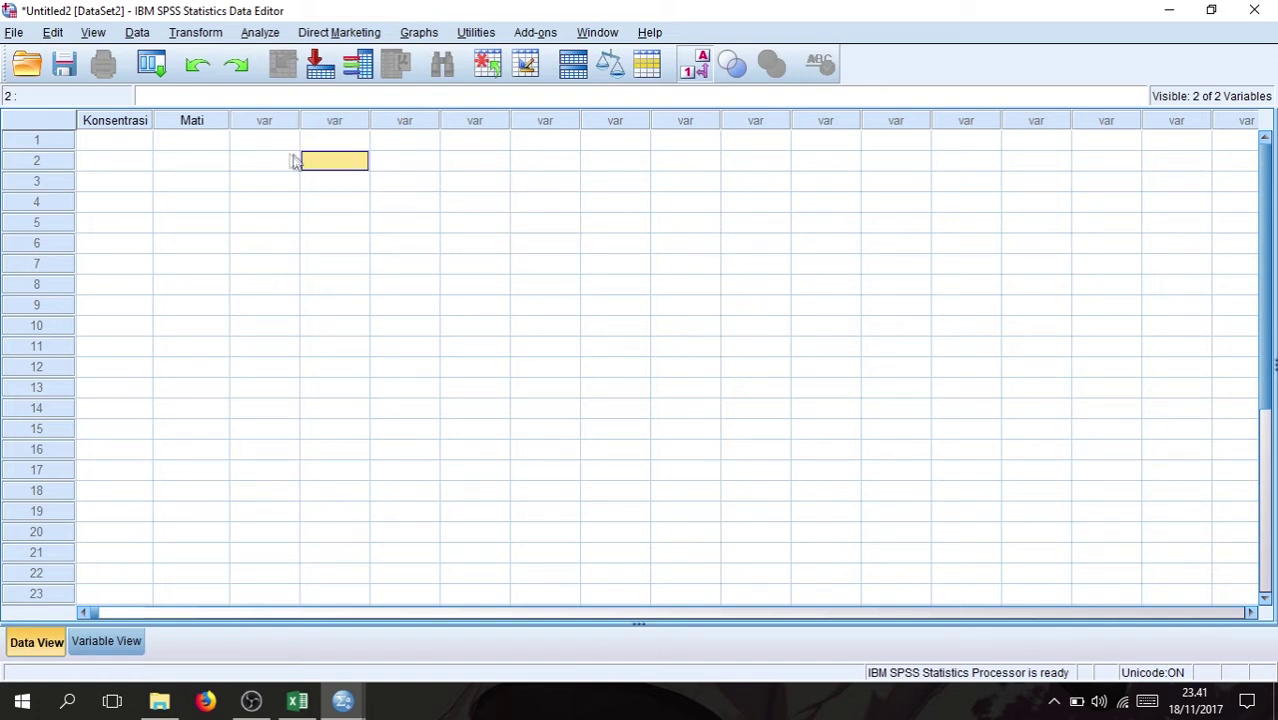
click(274, 145)
click(338, 164)
click(396, 186)
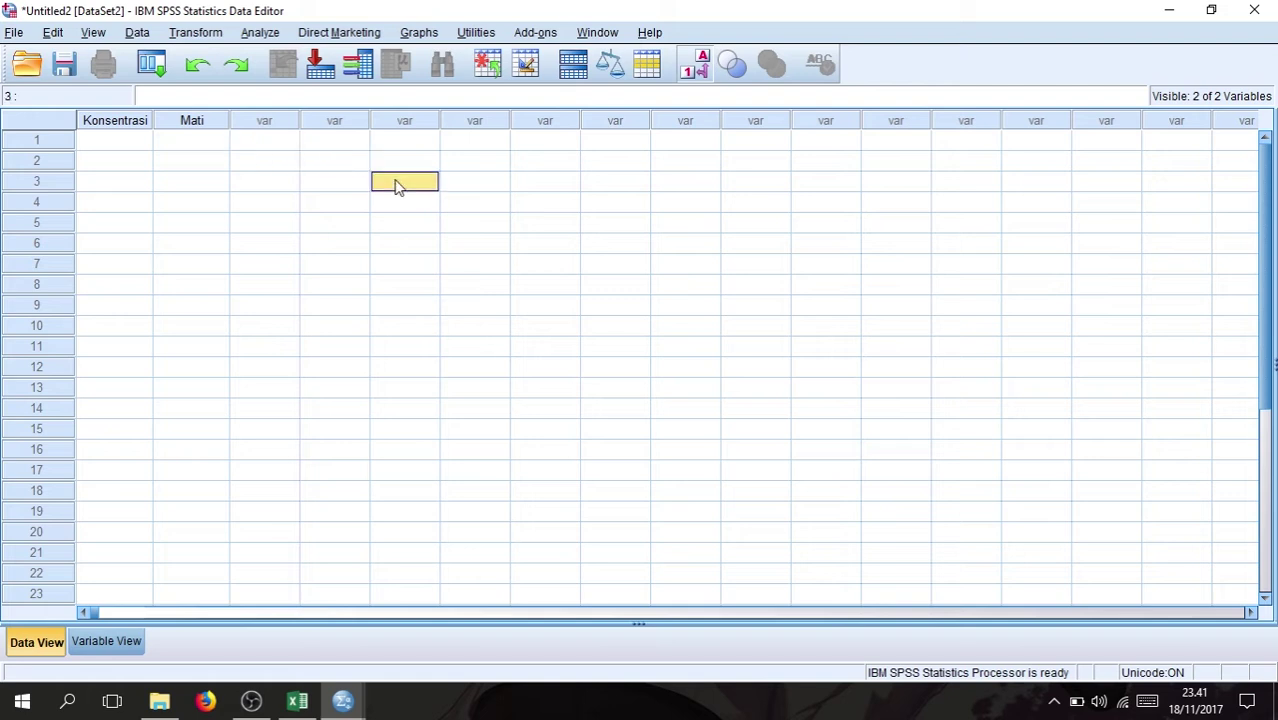
click(478, 207)
click(526, 227)
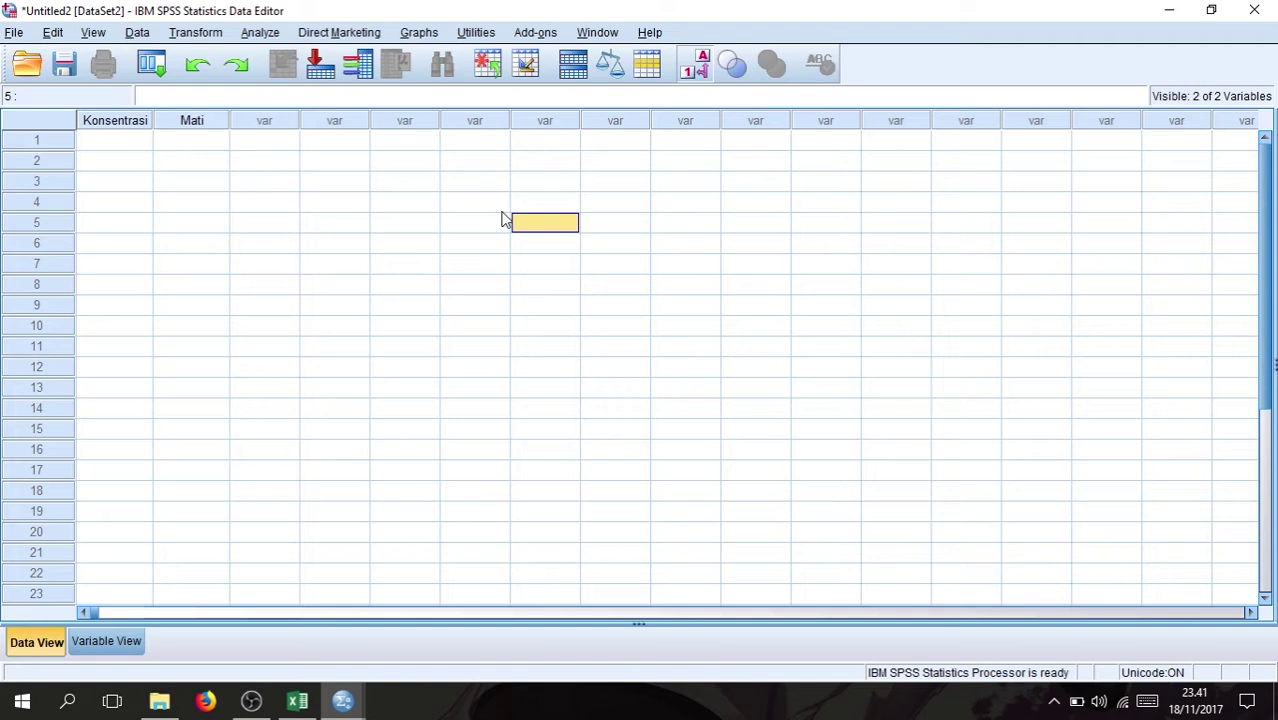
click(503, 210)
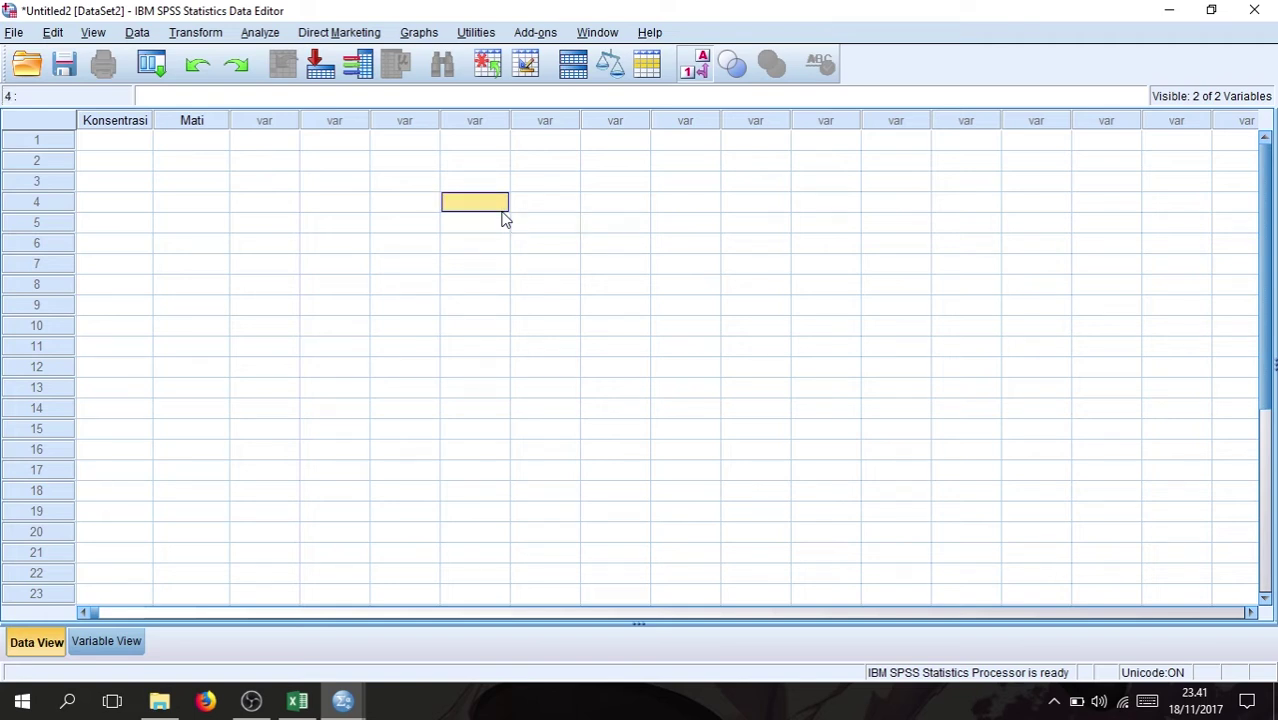
click(433, 188)
click(328, 153)
click(289, 146)
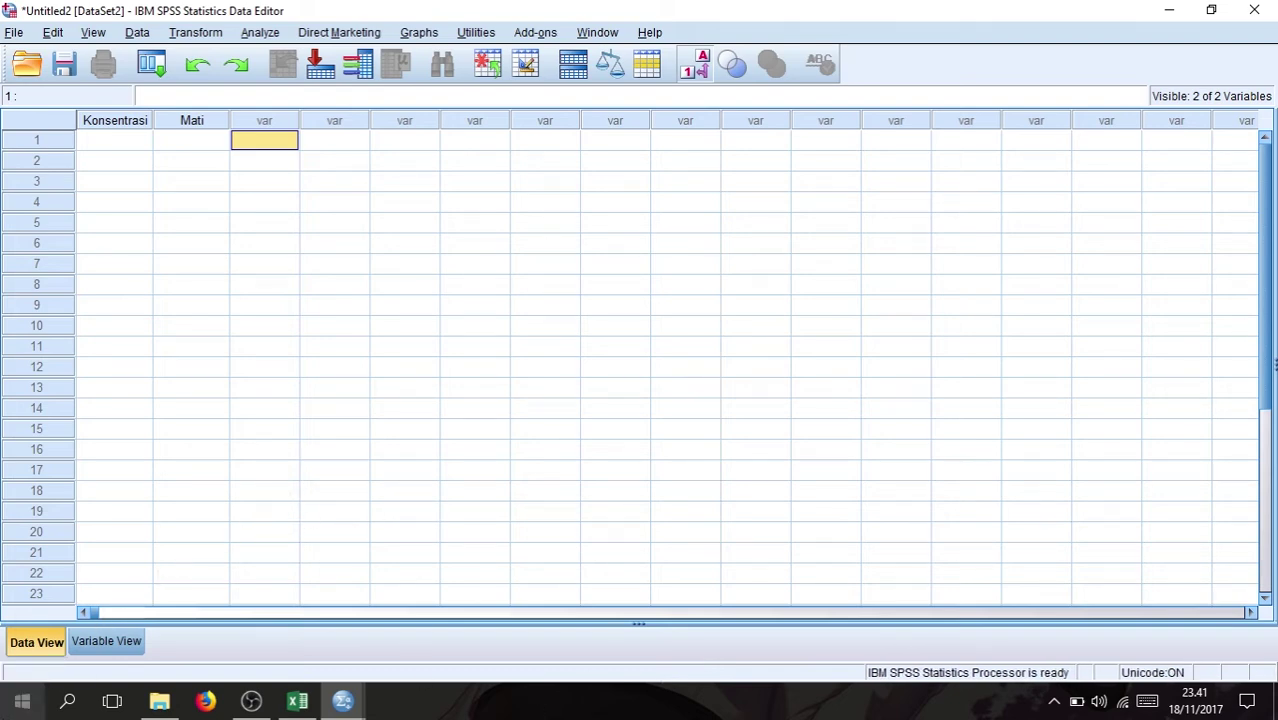
Open Notepad and write the equation y=ax + c in the blank document.
click(22, 701)
scroll(370, 534, down, 5)
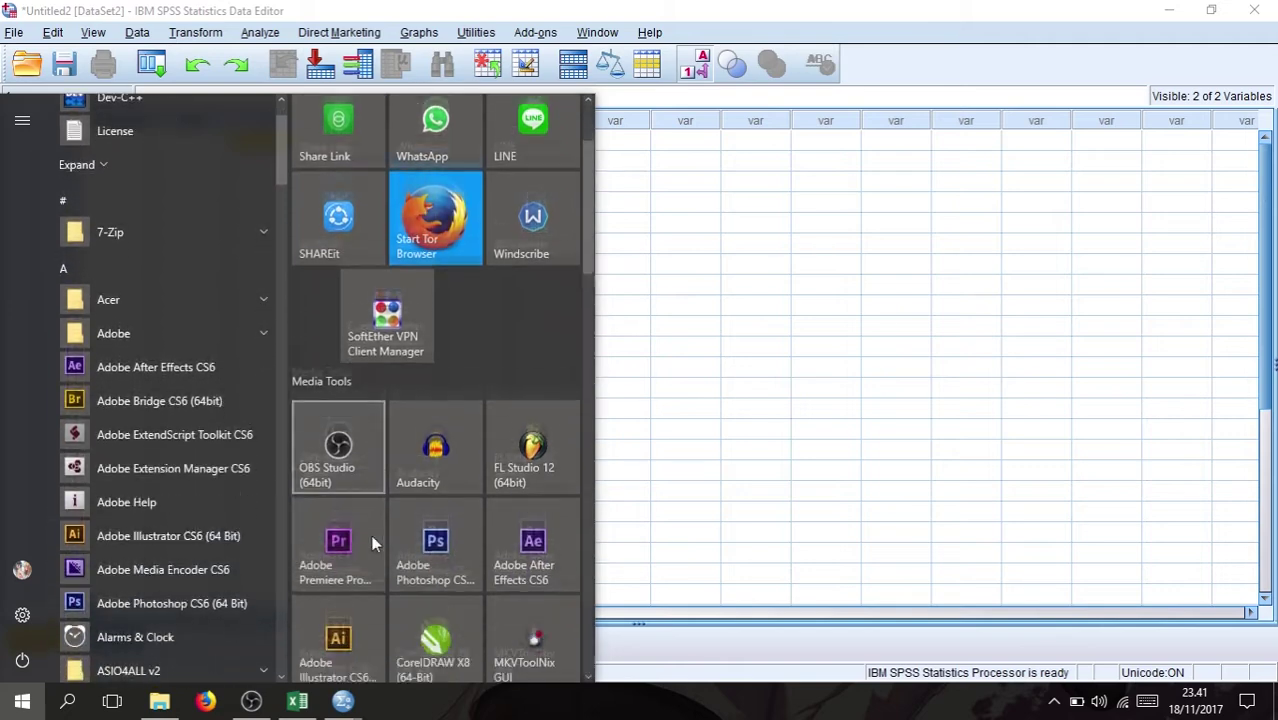
scroll(377, 540, down, 6)
scroll(505, 448, up, 4)
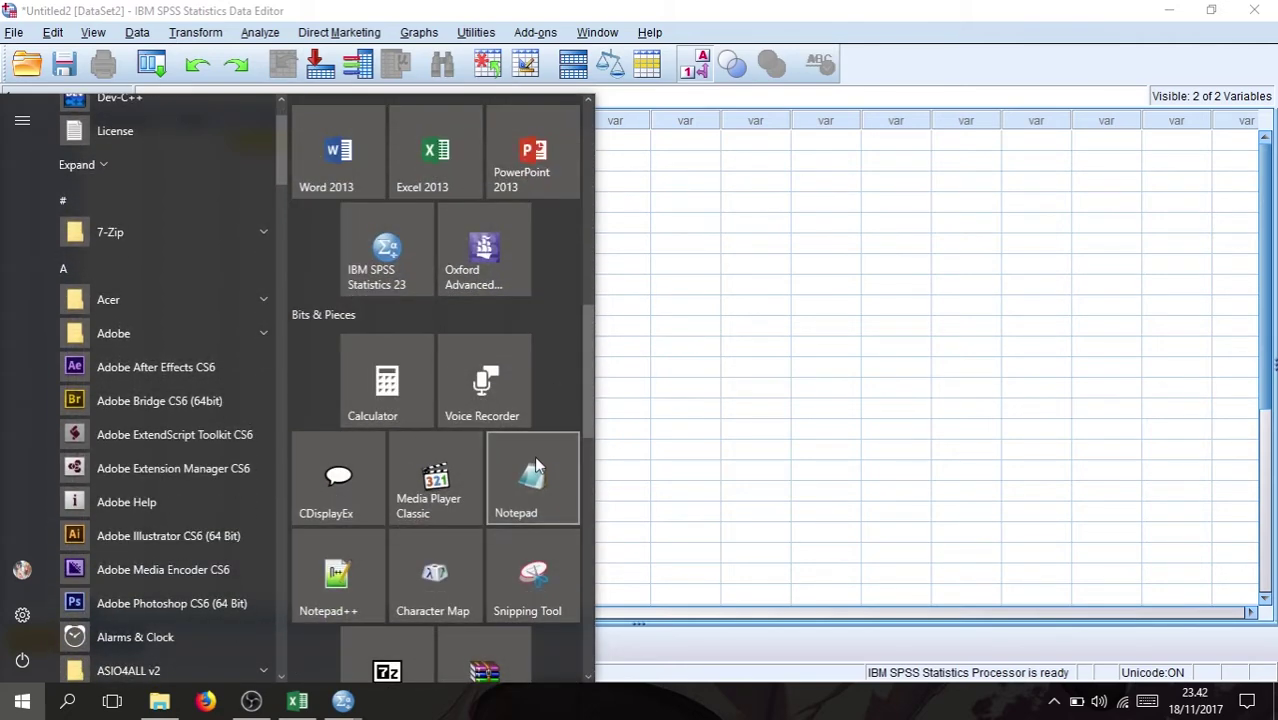
click(520, 480)
drag(605, 255, 739, 192)
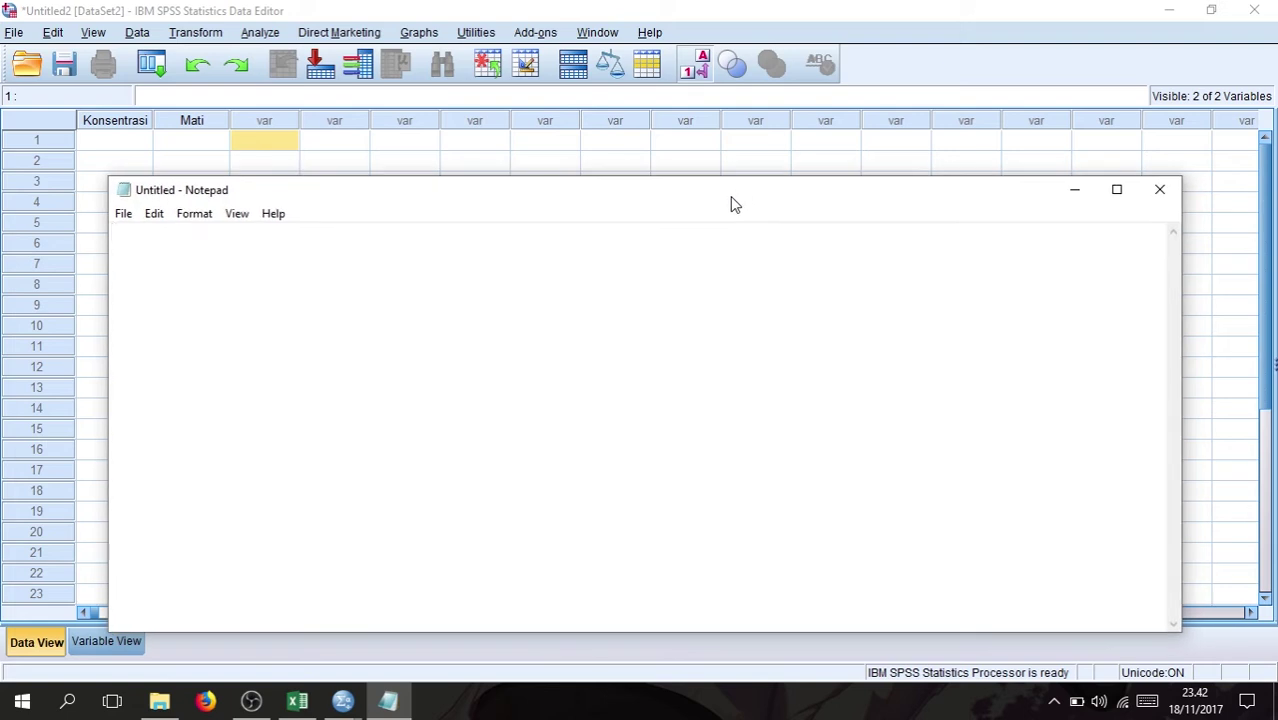
text(y=ax + C)
Insert a blank line above the equation in the note.
drag(113, 232, 199, 244)
click(199, 244)
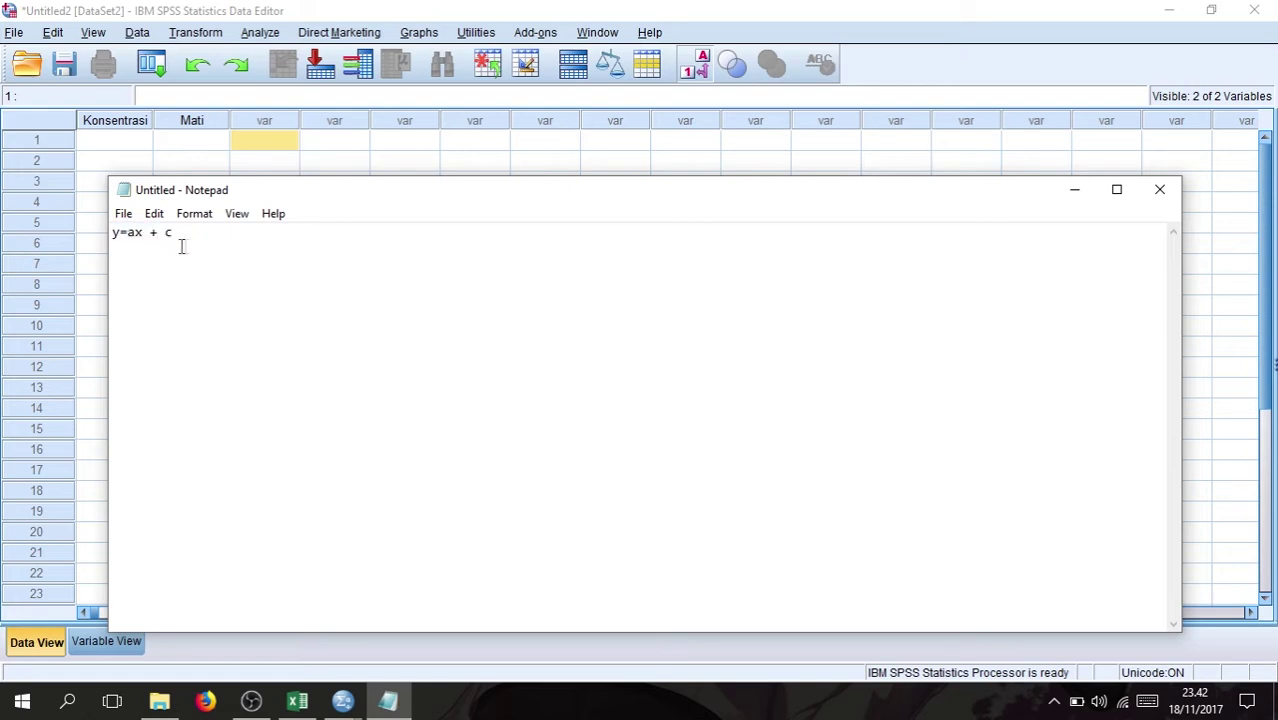
click(112, 232)
key(Return)
click(157, 232)
mouse_move(114, 250)
mouse_down()
mouse_move(180, 249)
mouse_move(113, 254)
mouse_up()
click(176, 244)
click(180, 249)
click(113, 254)
drag(113, 254, 185, 249)
click(186, 251)
click(145, 253)
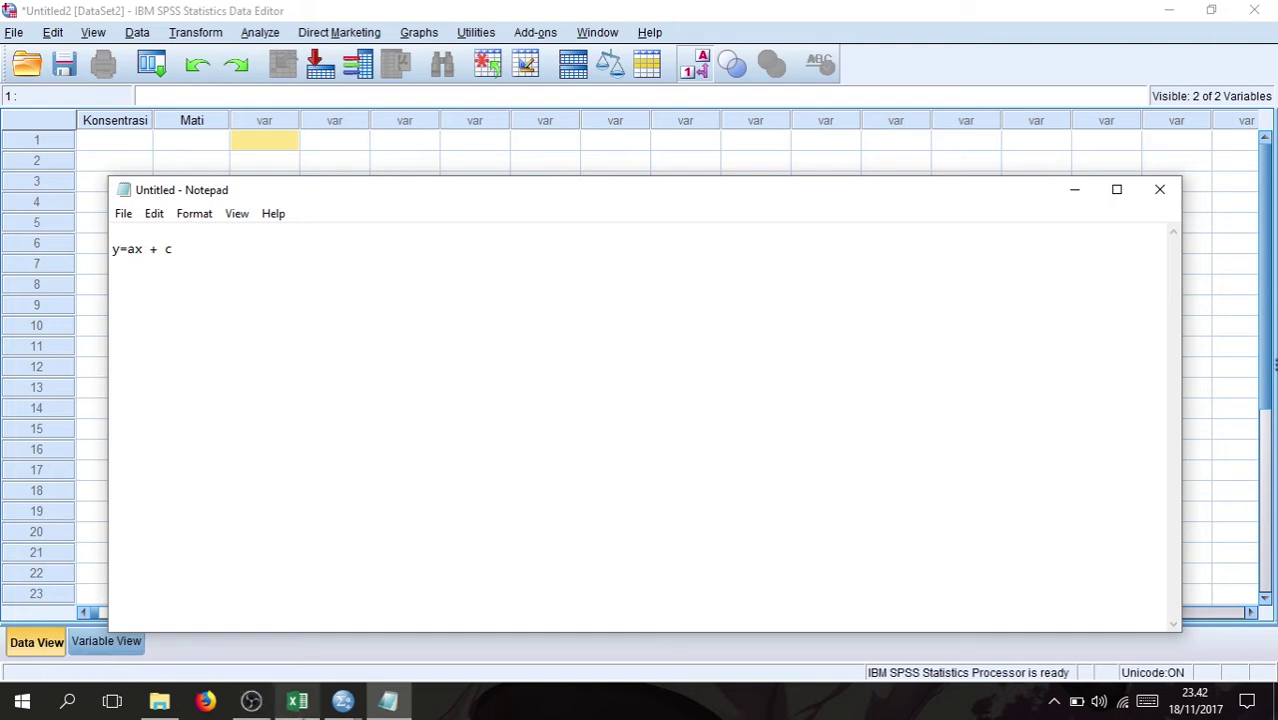
Switch to the Book1.xlsx workbook in Excel and examine the sample numbers and the Jumlah nyamuk value.
click(297, 701)
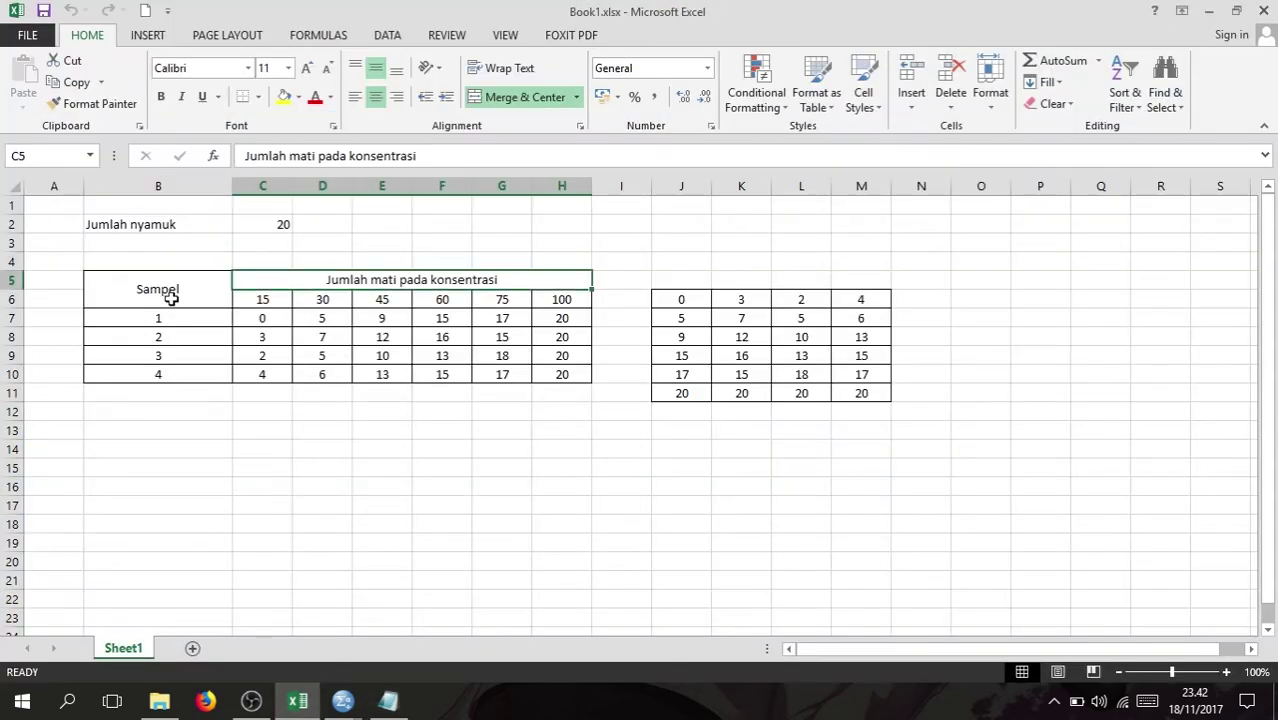
drag(180, 262, 575, 260)
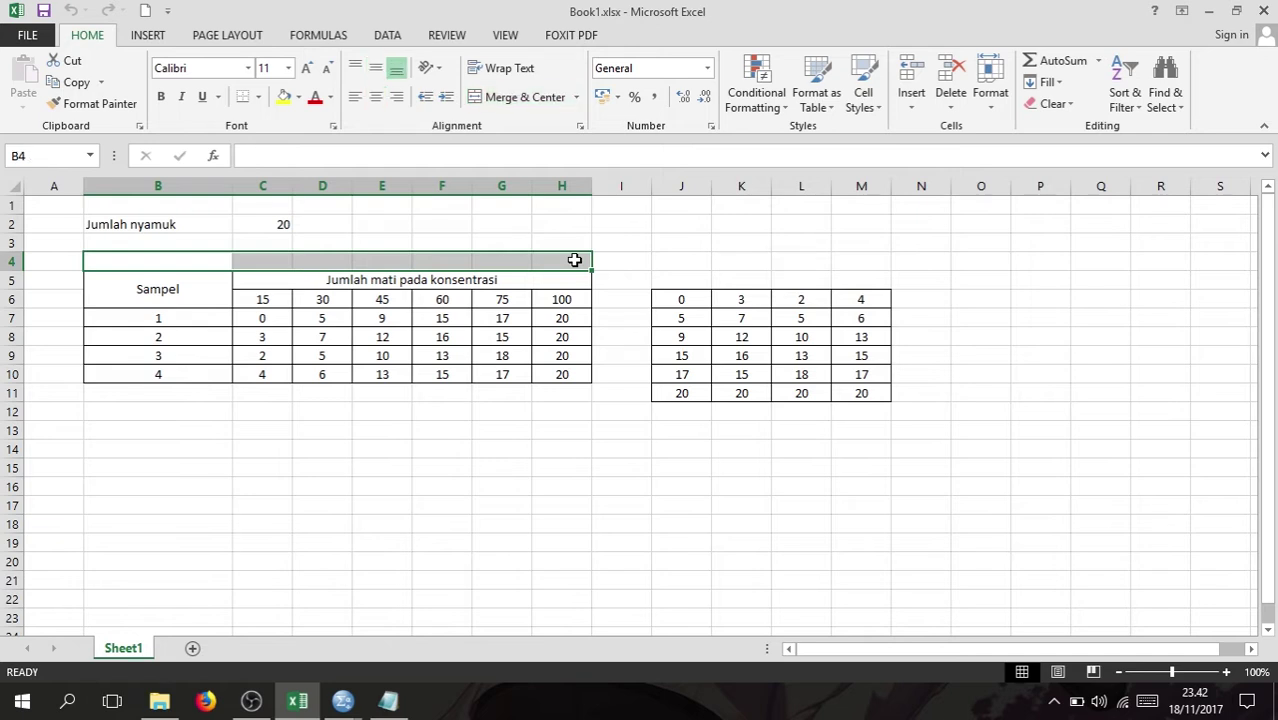
drag(175, 322, 184, 375)
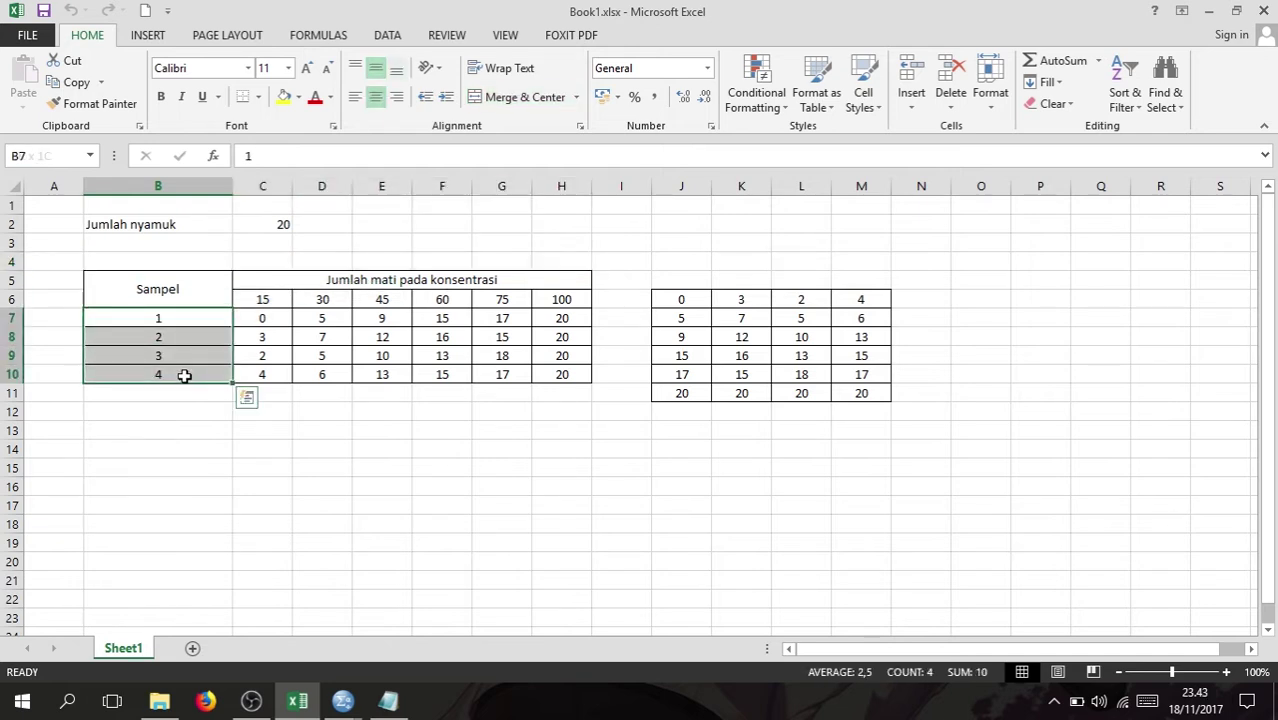
click(281, 227)
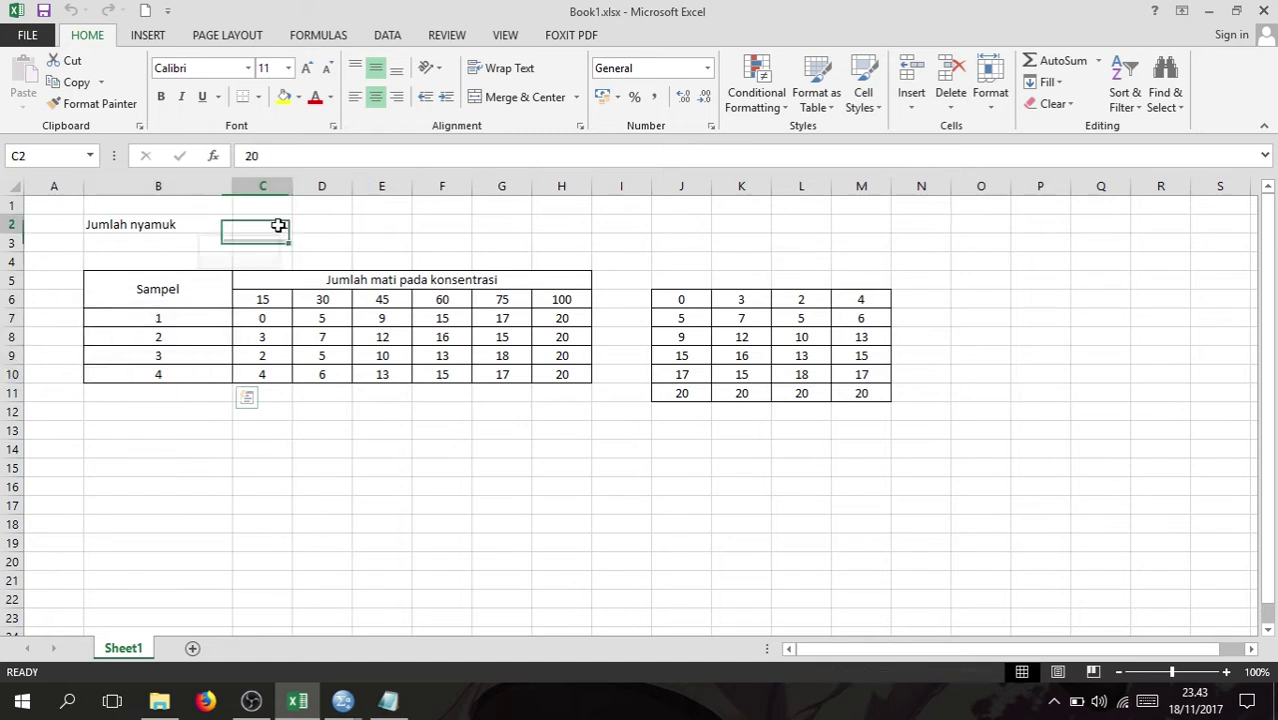
click(162, 229)
click(257, 228)
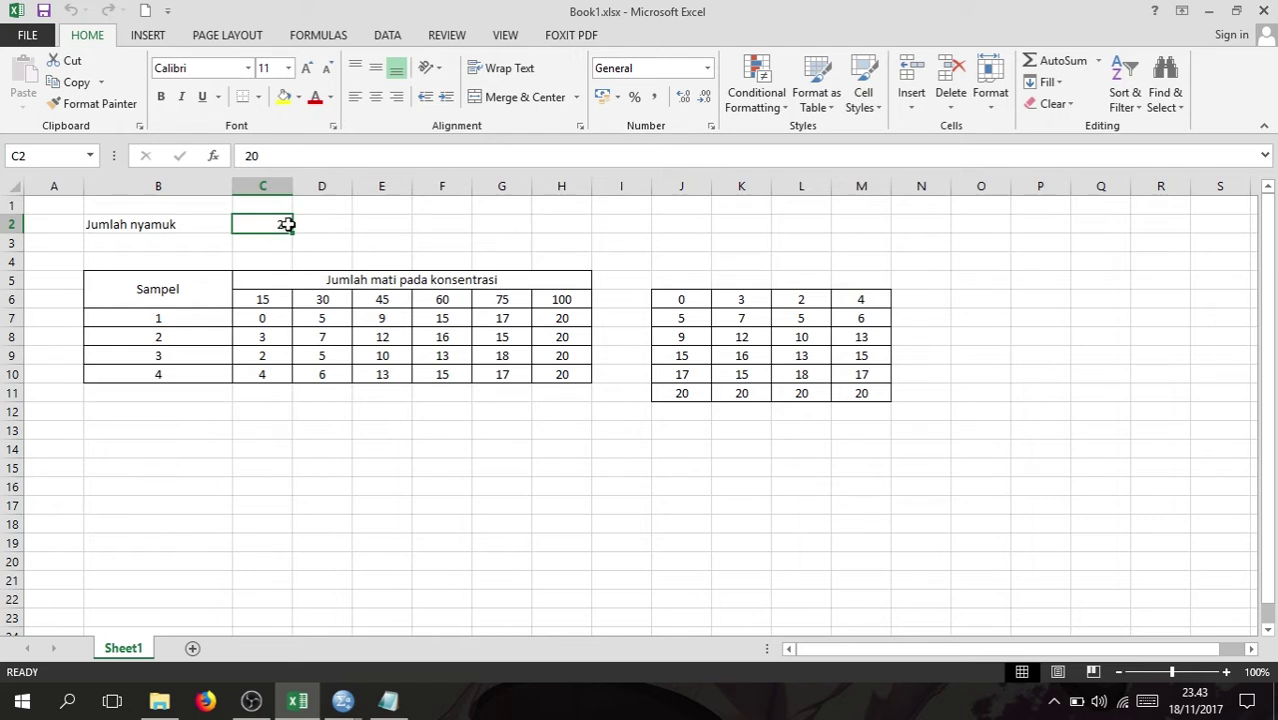
Examine the concentration headings and the death counts for each sample in the Jumlah mati pada konsentrasi table.
click(261, 300)
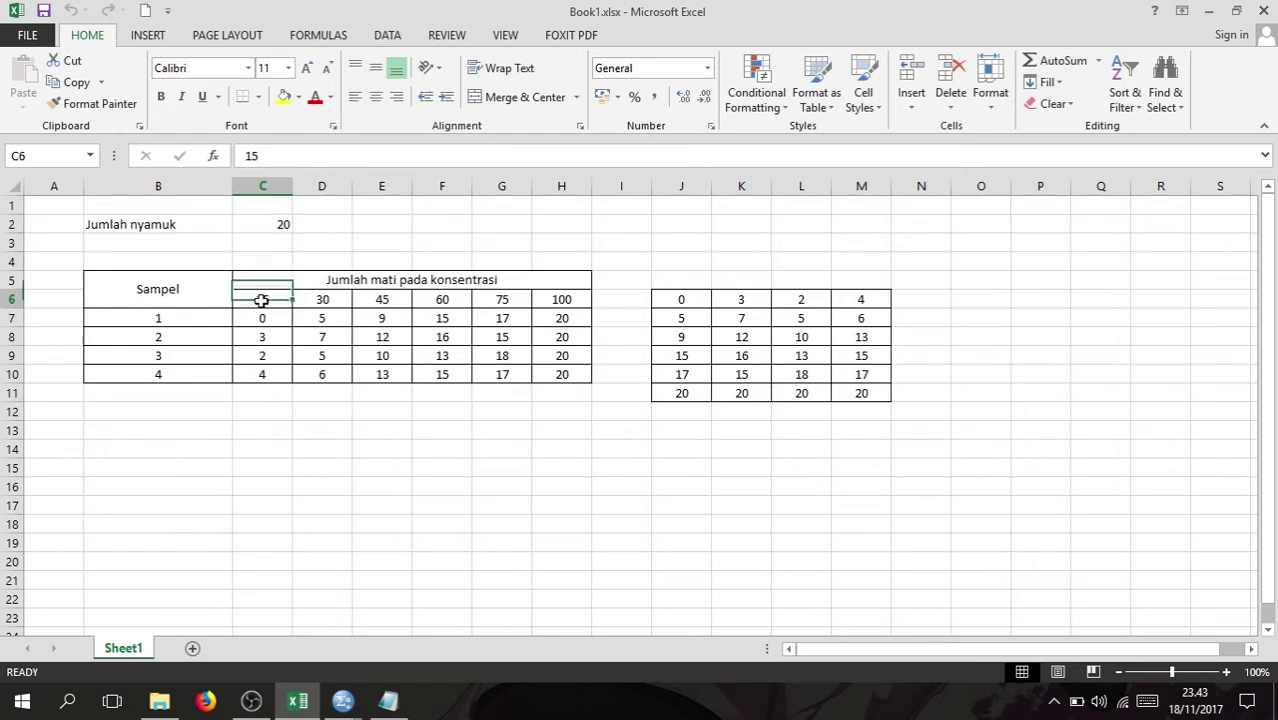
click(333, 299)
click(372, 299)
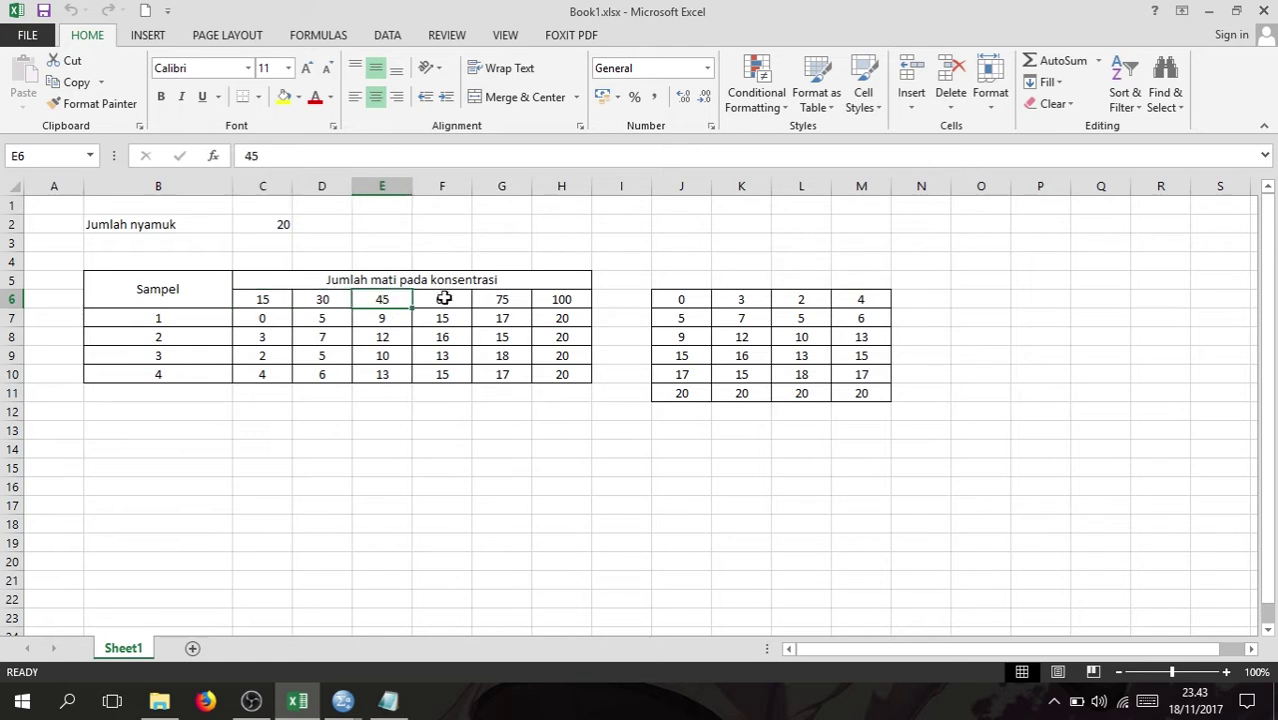
click(442, 299)
click(484, 299)
click(570, 299)
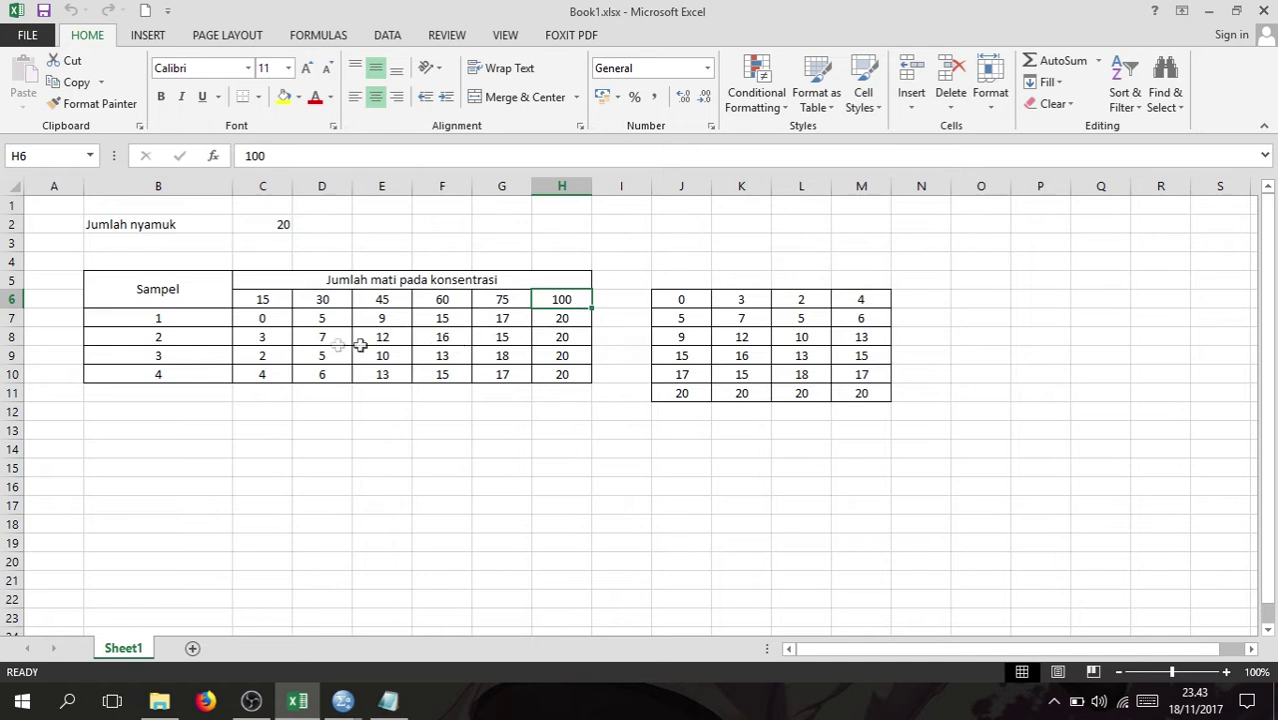
drag(268, 321, 565, 379)
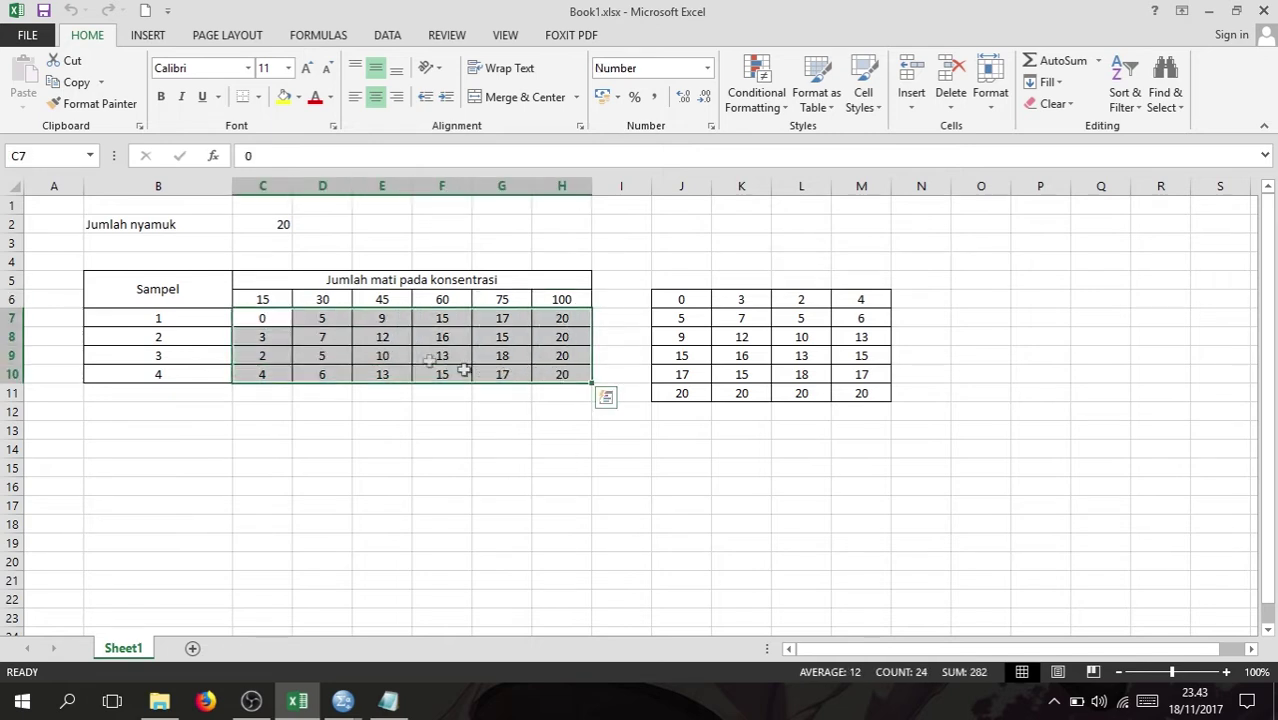
click(258, 324)
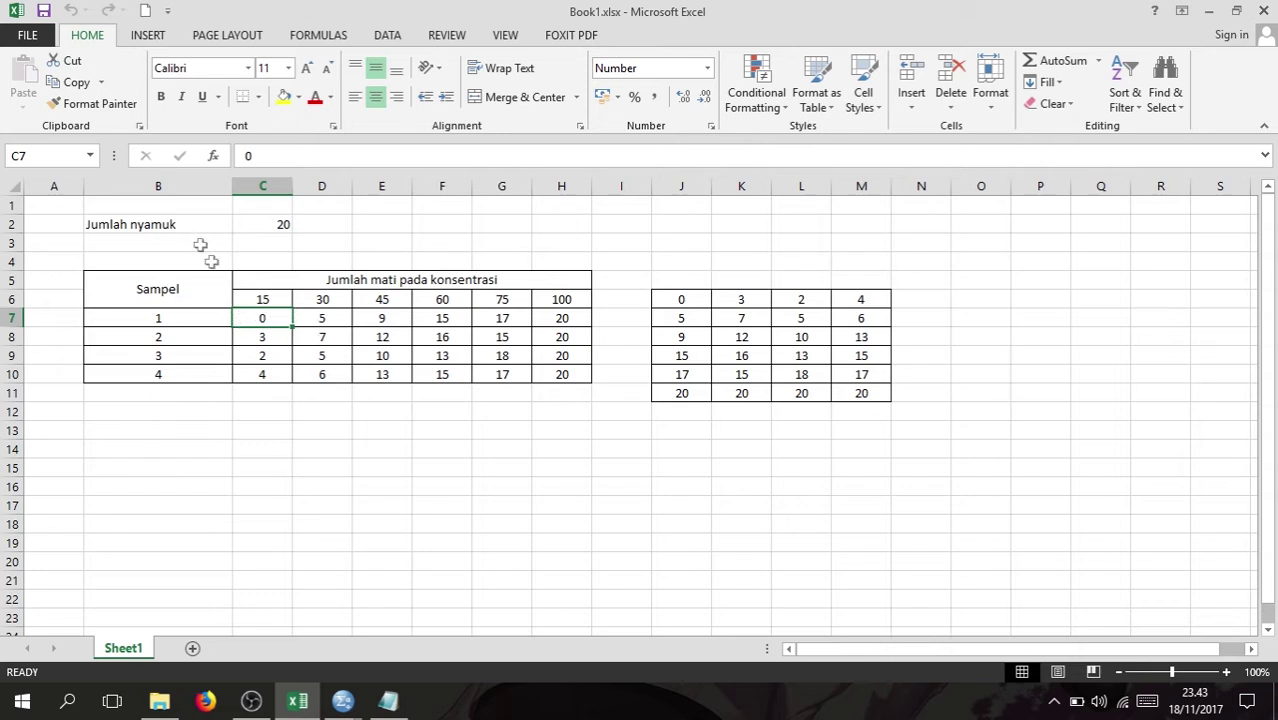
drag(280, 335, 561, 371)
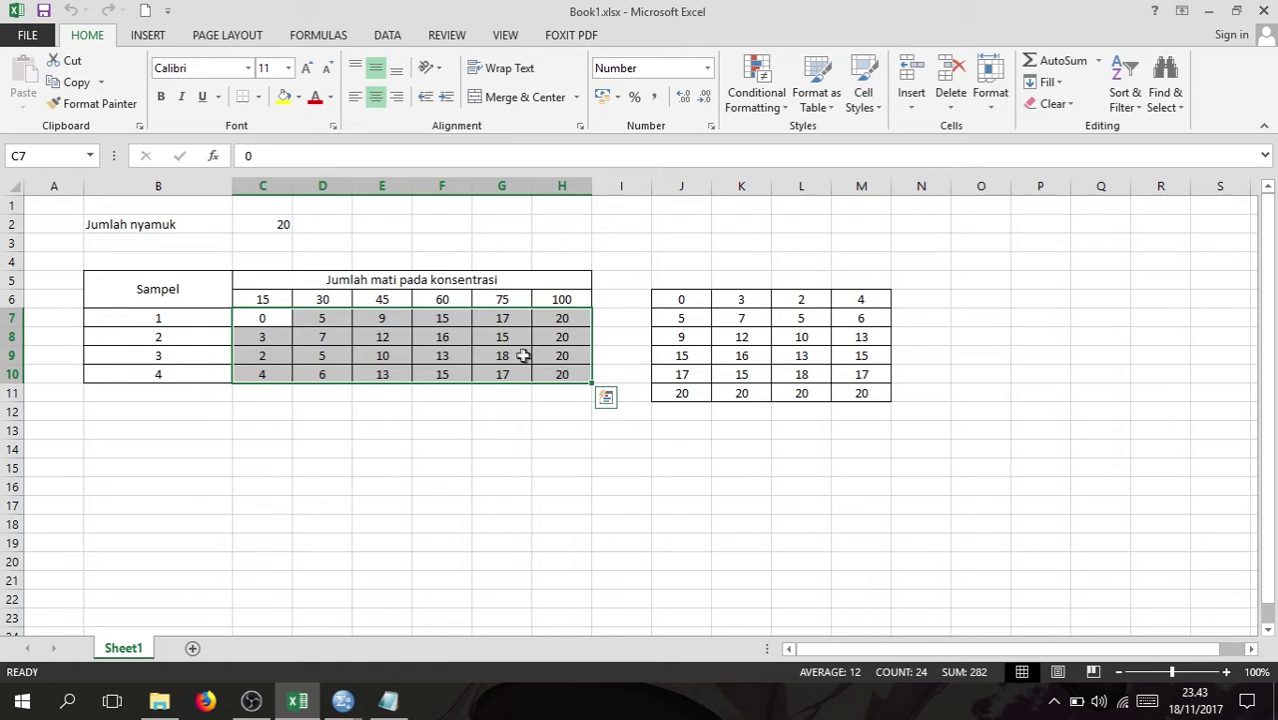
click(263, 322)
click(283, 334)
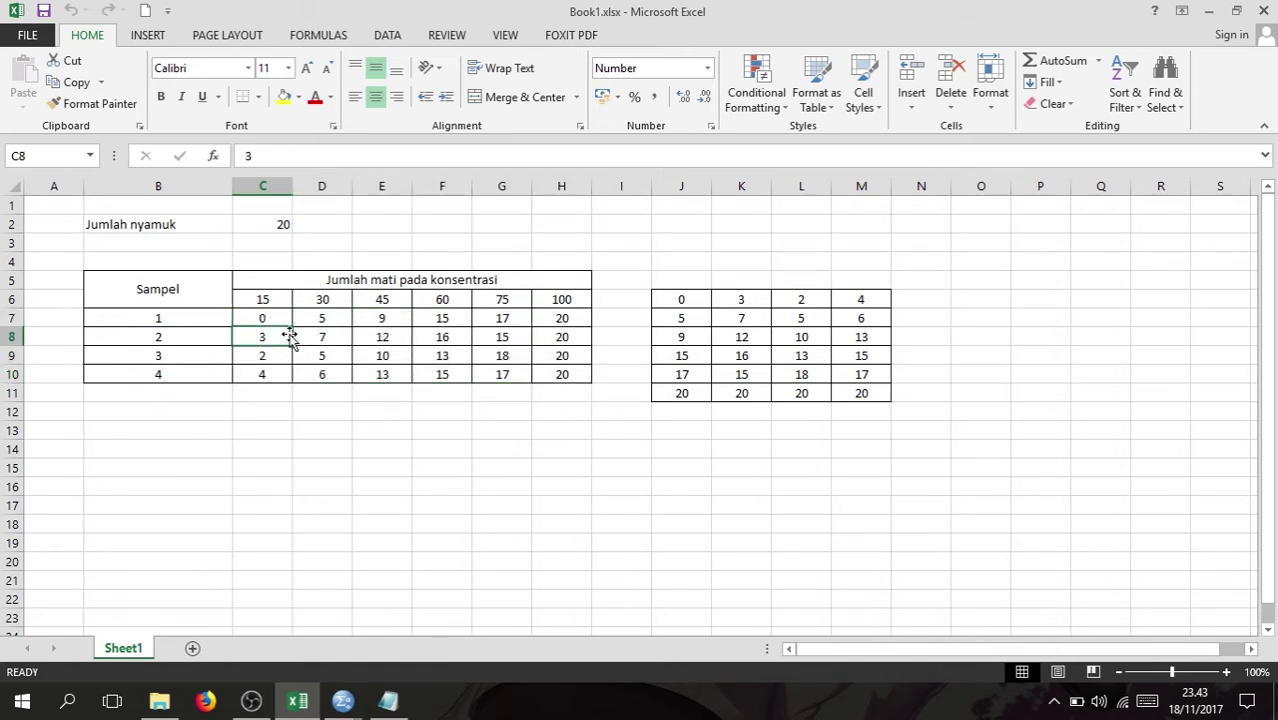
click(308, 320)
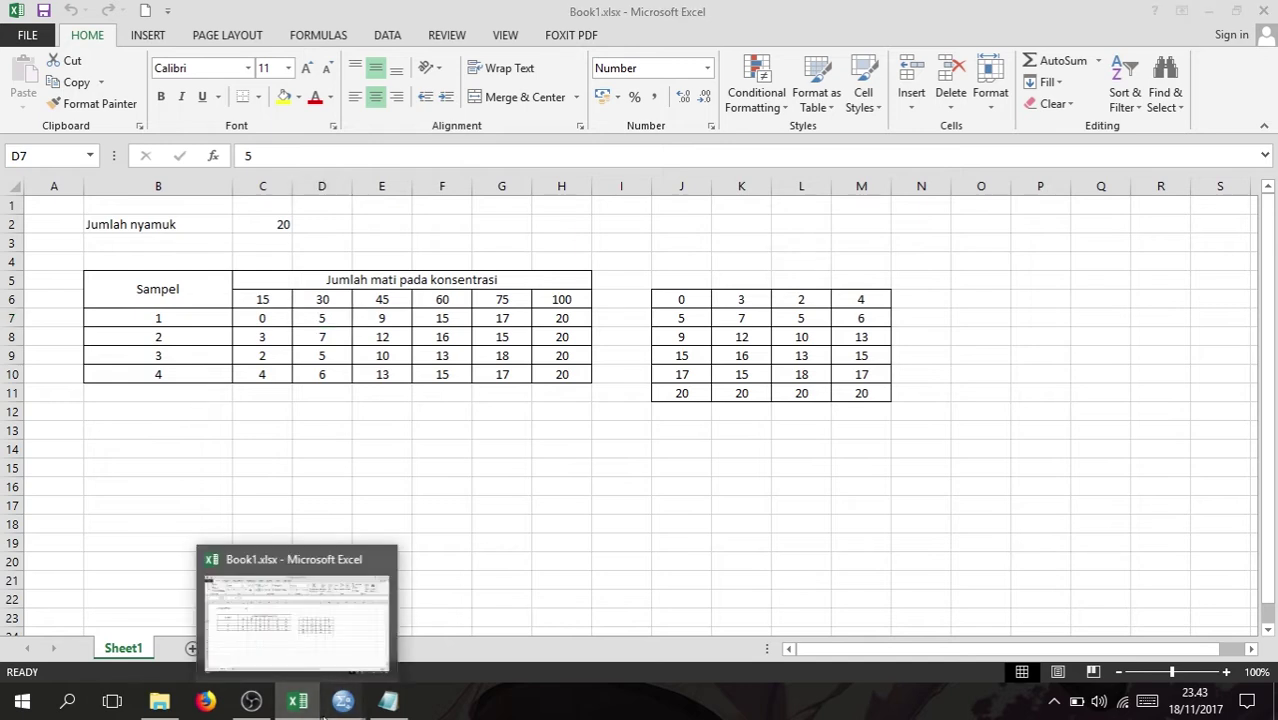
Switch to the variable definitions of the Untitled2 dataset in SPSS and widen the Name column.
mouse_move(342, 705)
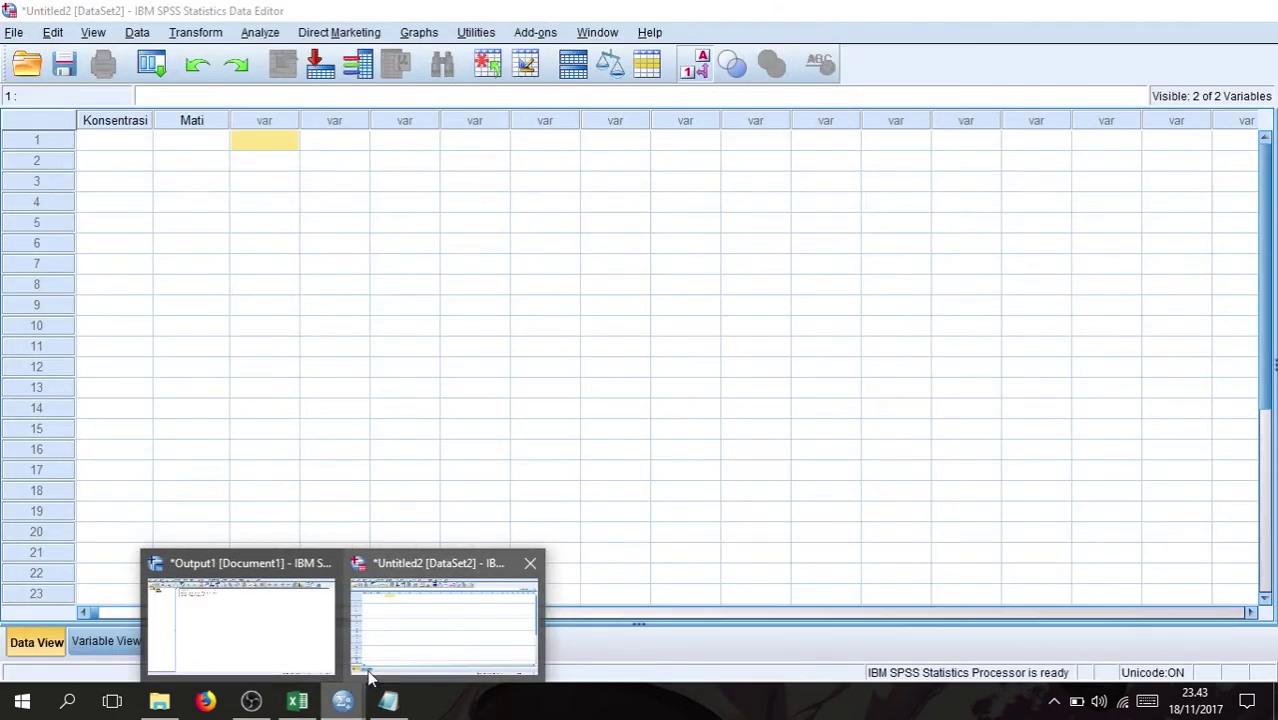
click(364, 672)
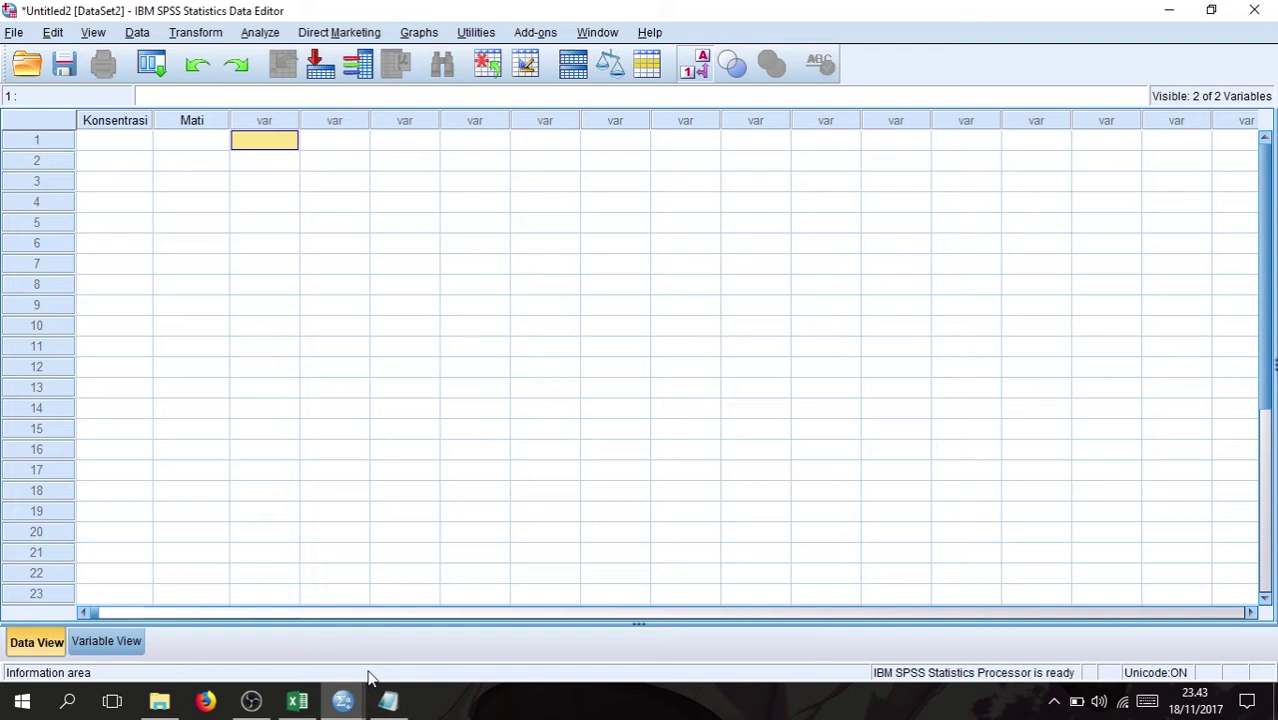
click(105, 641)
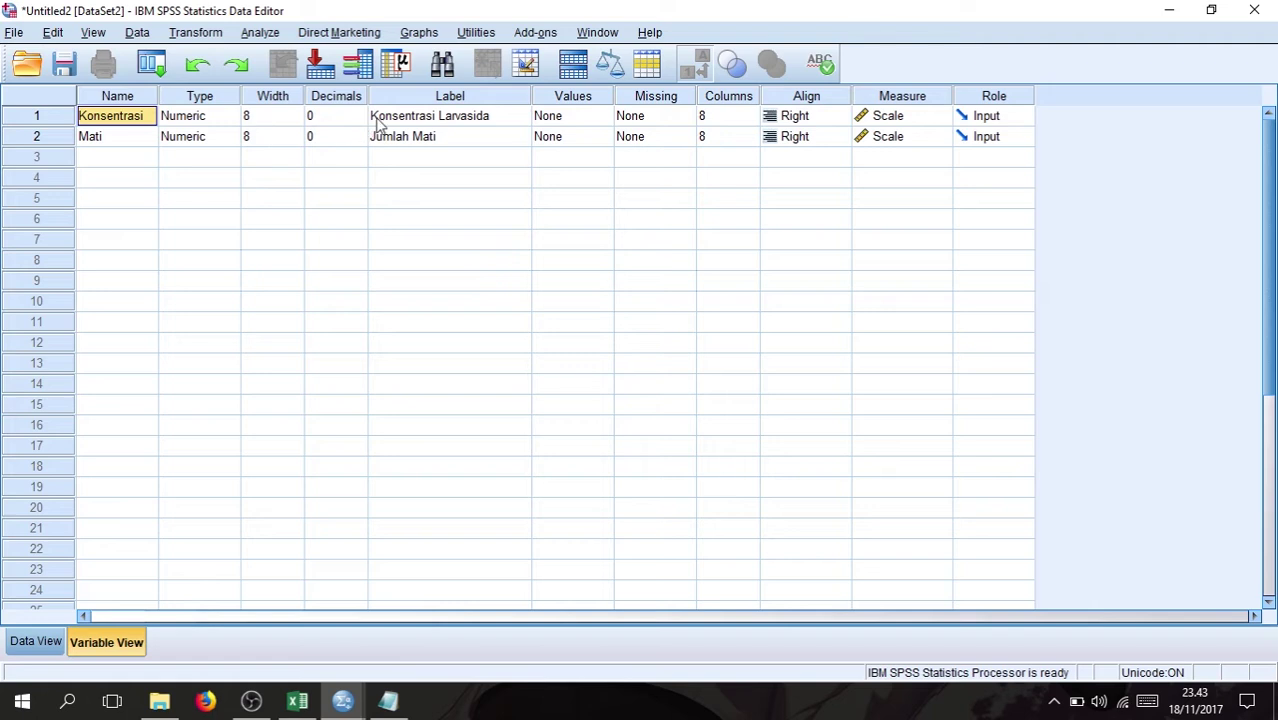
drag(150, 96, 170, 95)
click(148, 121)
drag(160, 96, 222, 96)
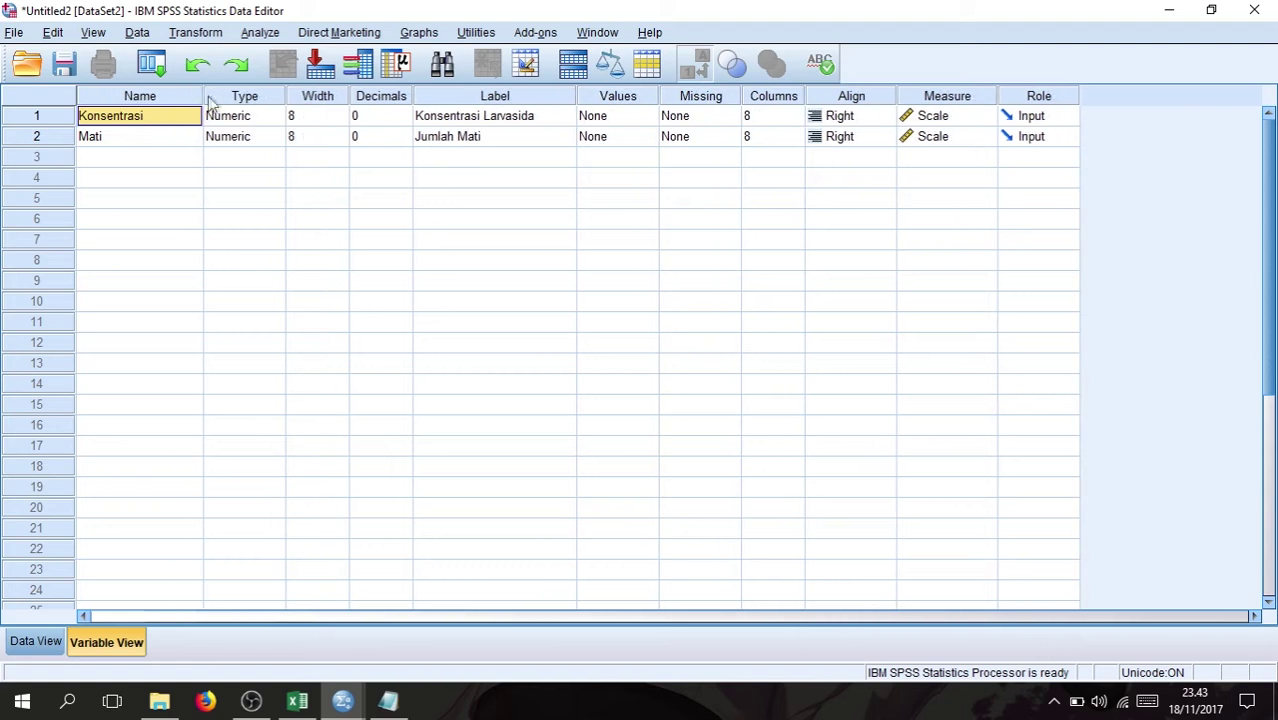
Examine the type, width, decimals and label defined for the Konsentrasi variable.
click(265, 116)
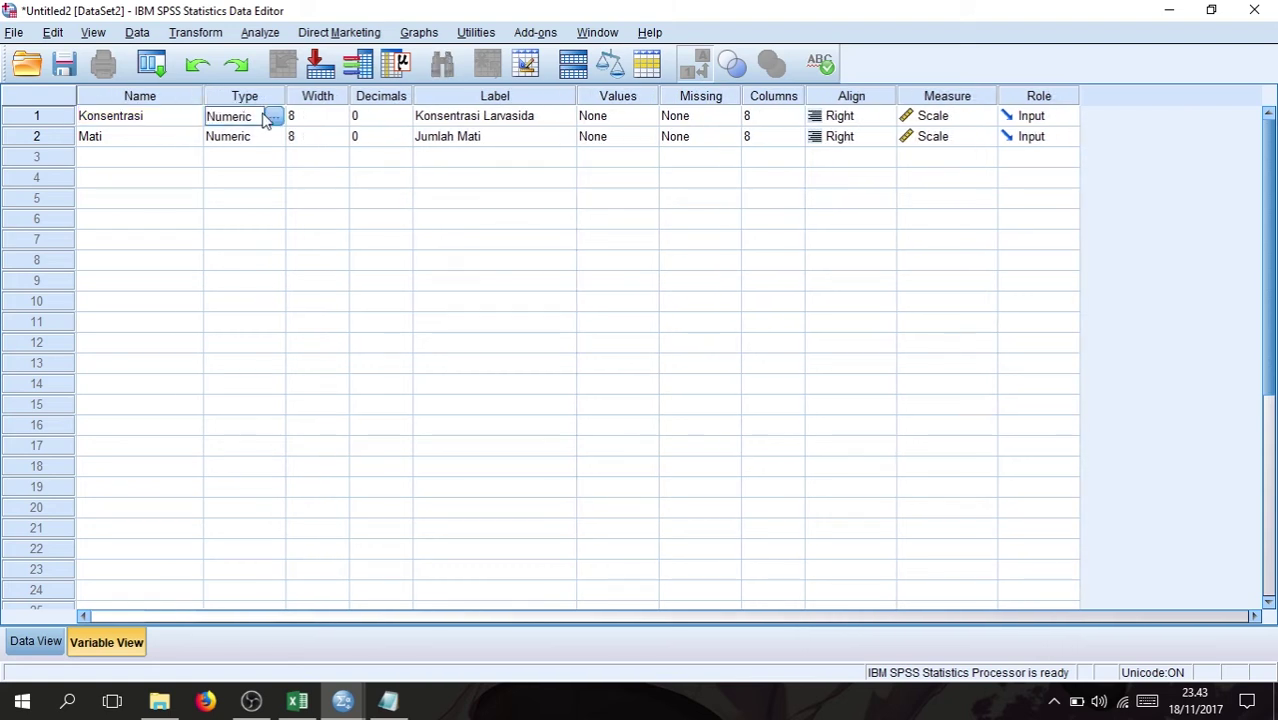
click(332, 118)
click(390, 120)
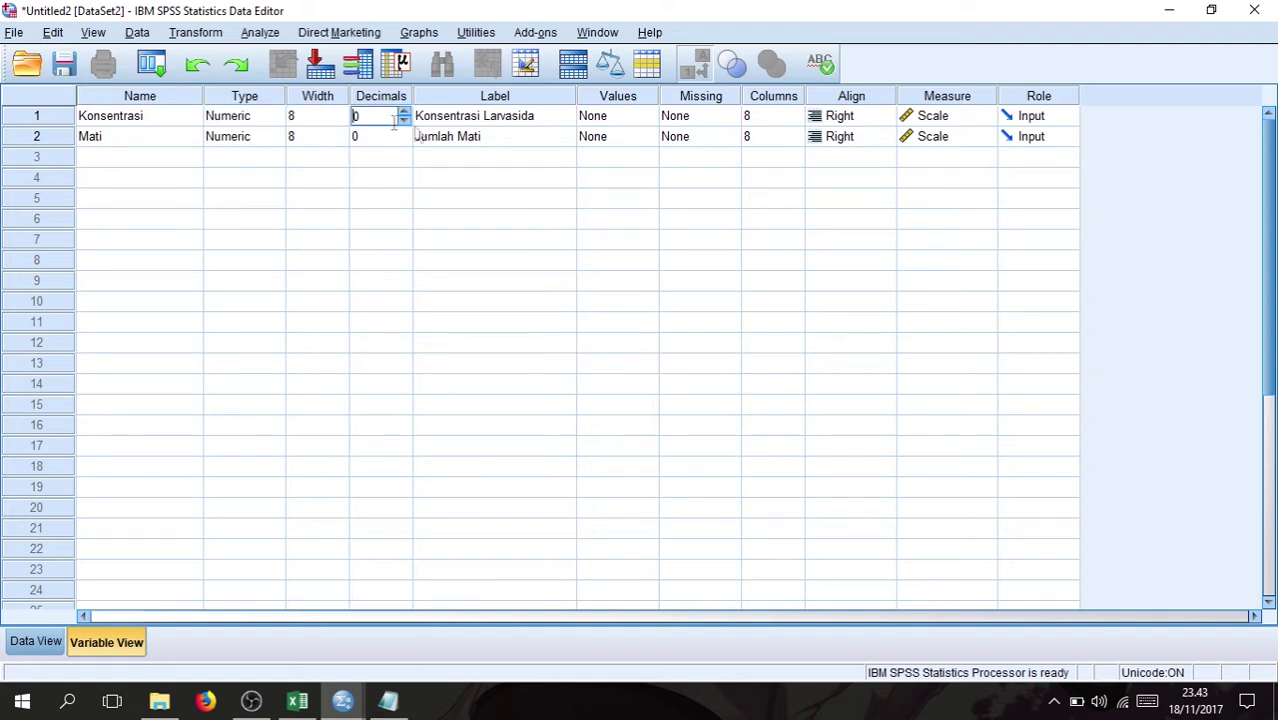
click(466, 119)
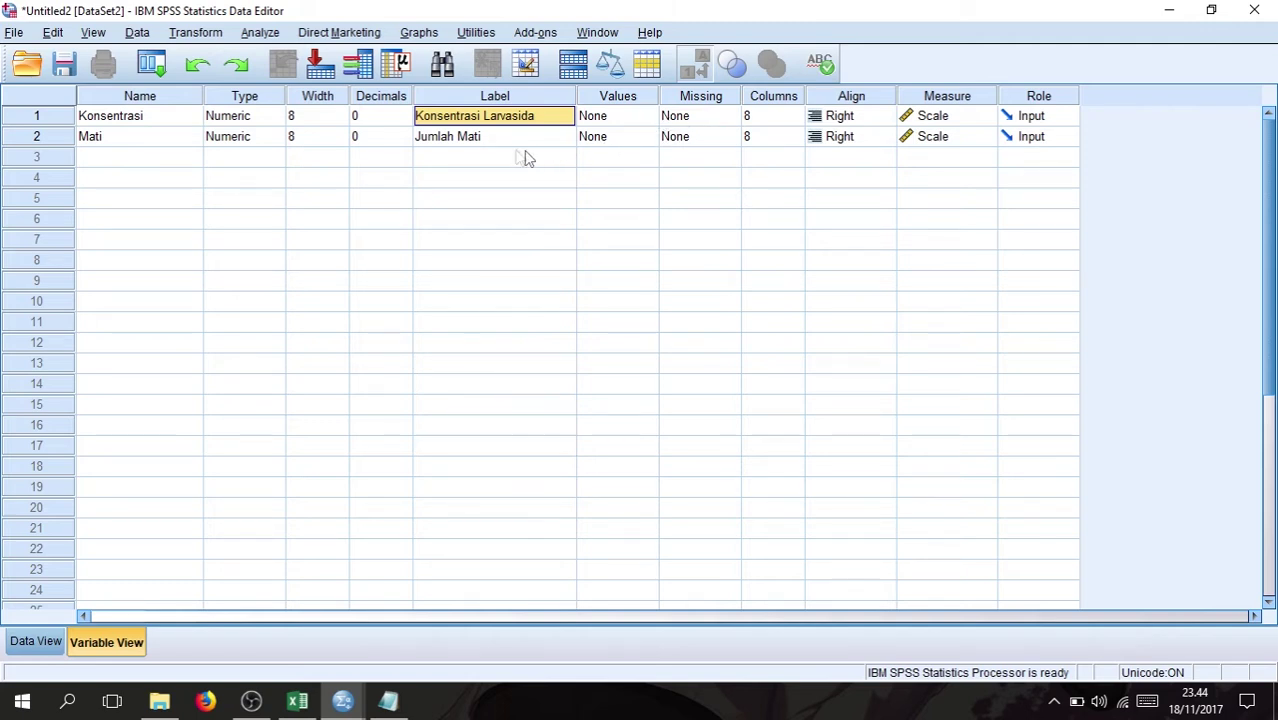
Inspect the value label settings of the Konsentrasi variable and close them without adding any label.
click(635, 122)
click(647, 116)
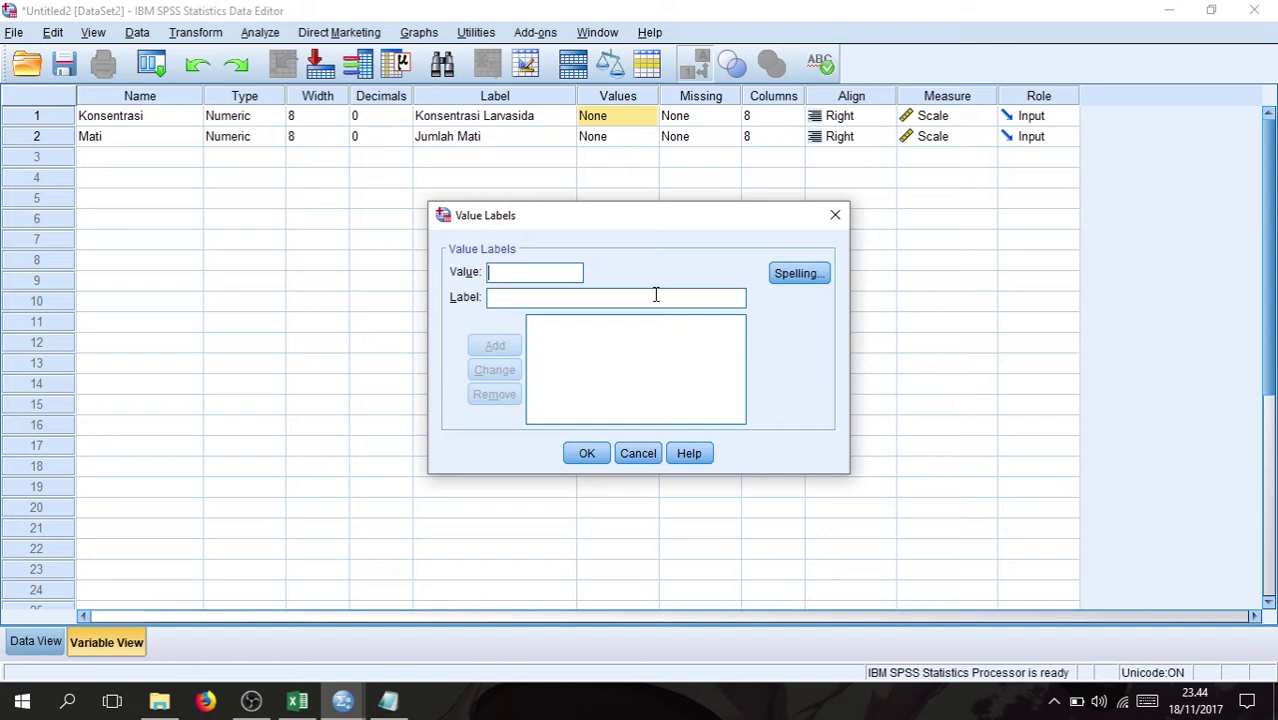
click(507, 272)
click(638, 453)
Check the measurement level choices for the Konsentrasi and Mati variables, leaving both as Scale.
click(976, 116)
click(980, 116)
click(938, 136)
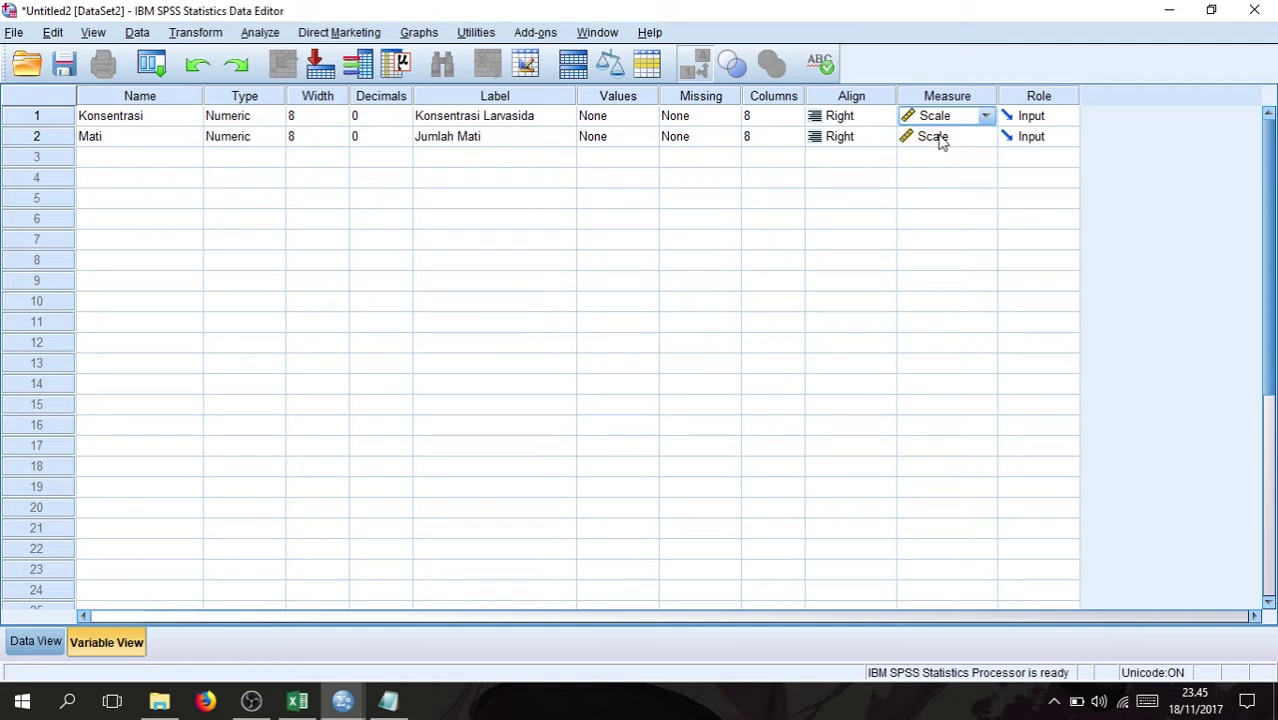
click(940, 138)
click(941, 157)
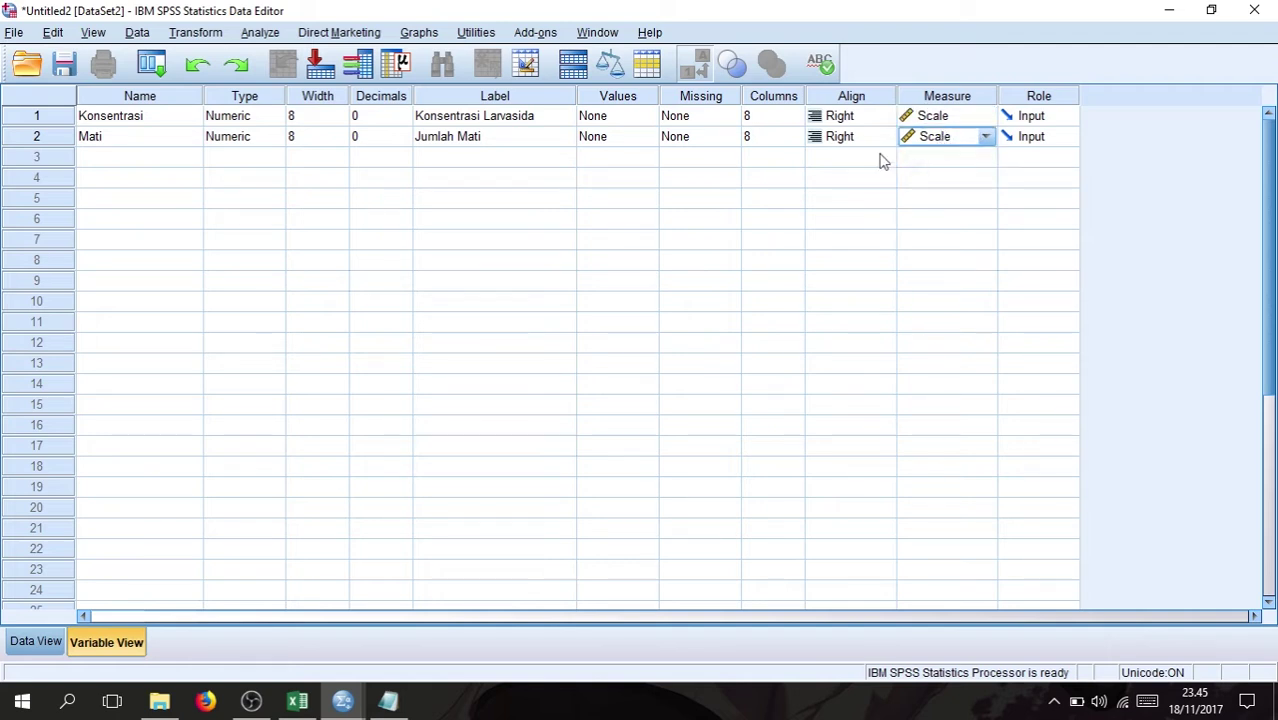
click(179, 123)
key(shift+Down)
key(shift+Down)
key(shift+Down)
key(shift+Down)
key(shift+Down)
key(shift+Down)
key(shift+Down)
key(shift+Down)
key(shift+Down)
key(shift+Up)
key(shift+Up)
key(shift+Up)
key(shift+Up)
key(shift+Up)
key(shift+Up)
key(shift+Up)
key(shift+Up)
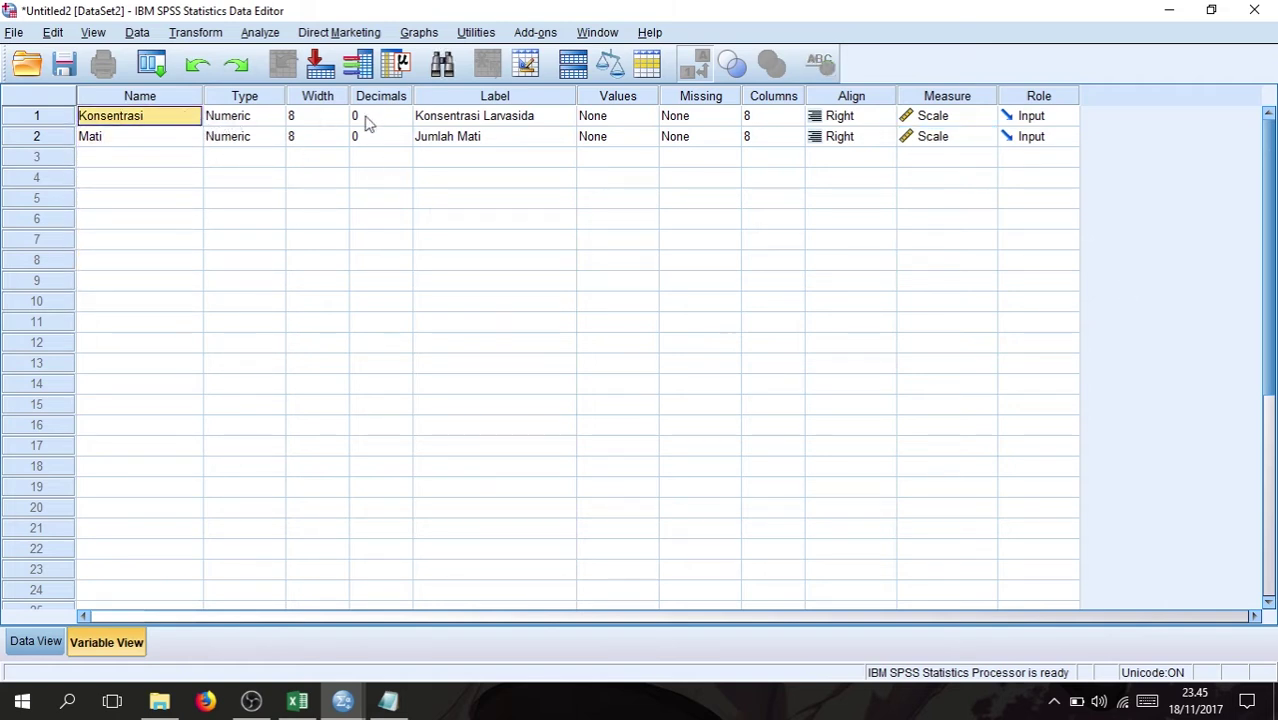
Review the Measure and Decimals settings of both Konsentrasi and Mati once more.
click(960, 122)
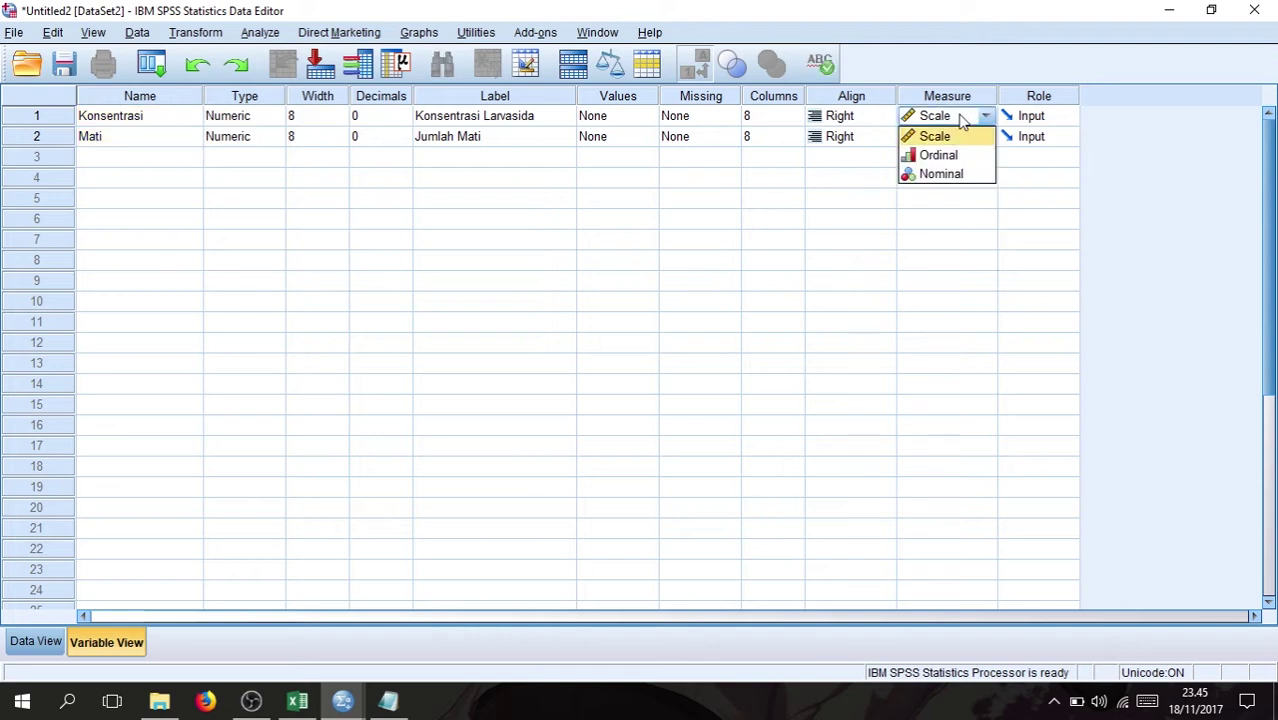
click(958, 138)
click(960, 146)
click(958, 154)
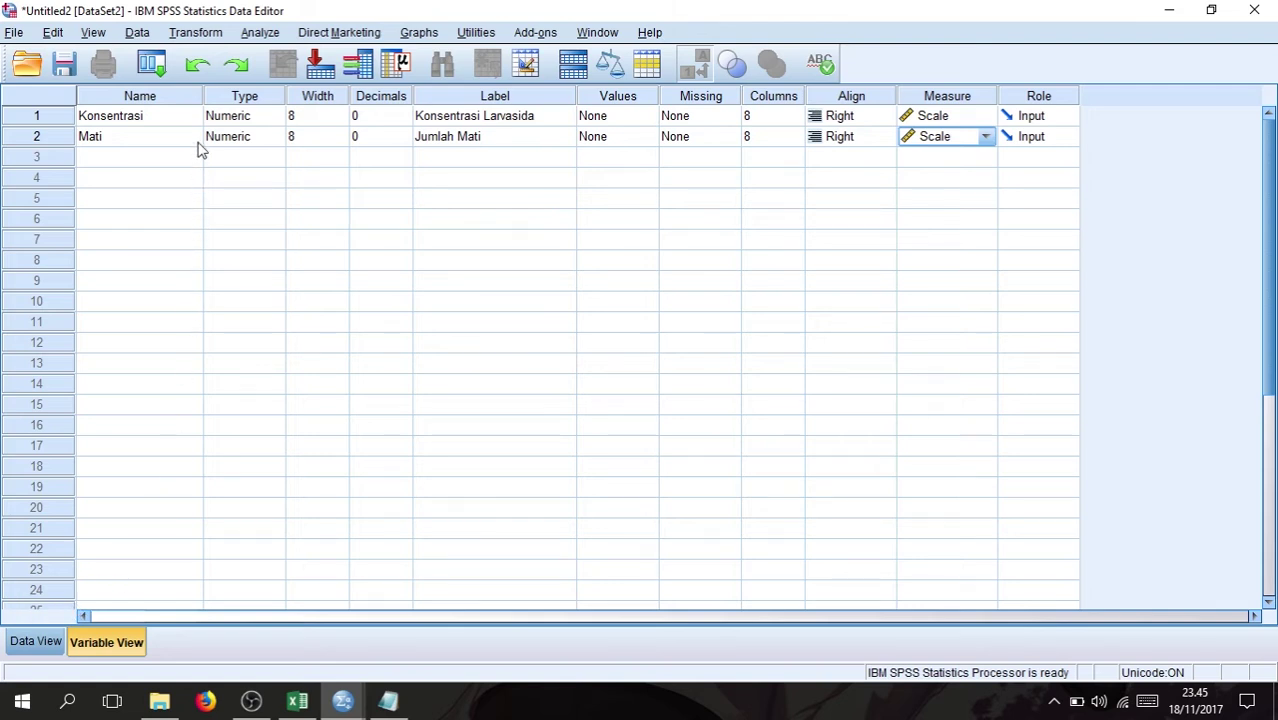
click(372, 117)
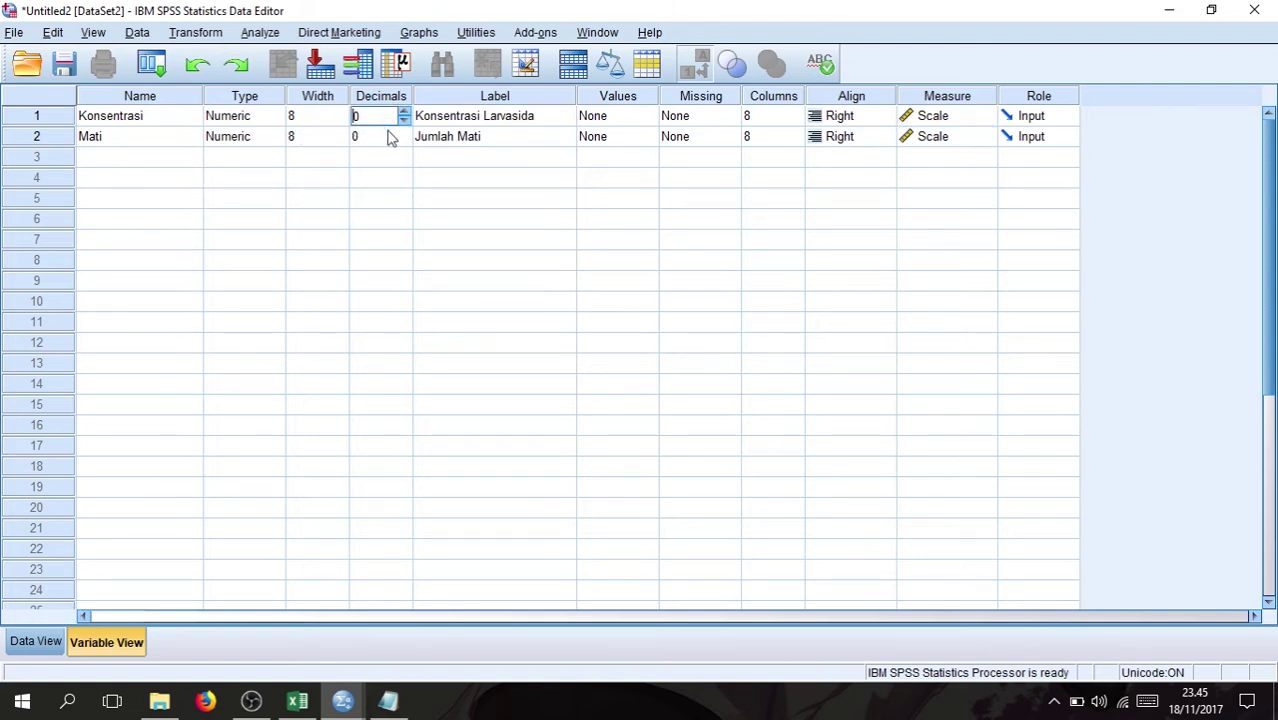
click(386, 137)
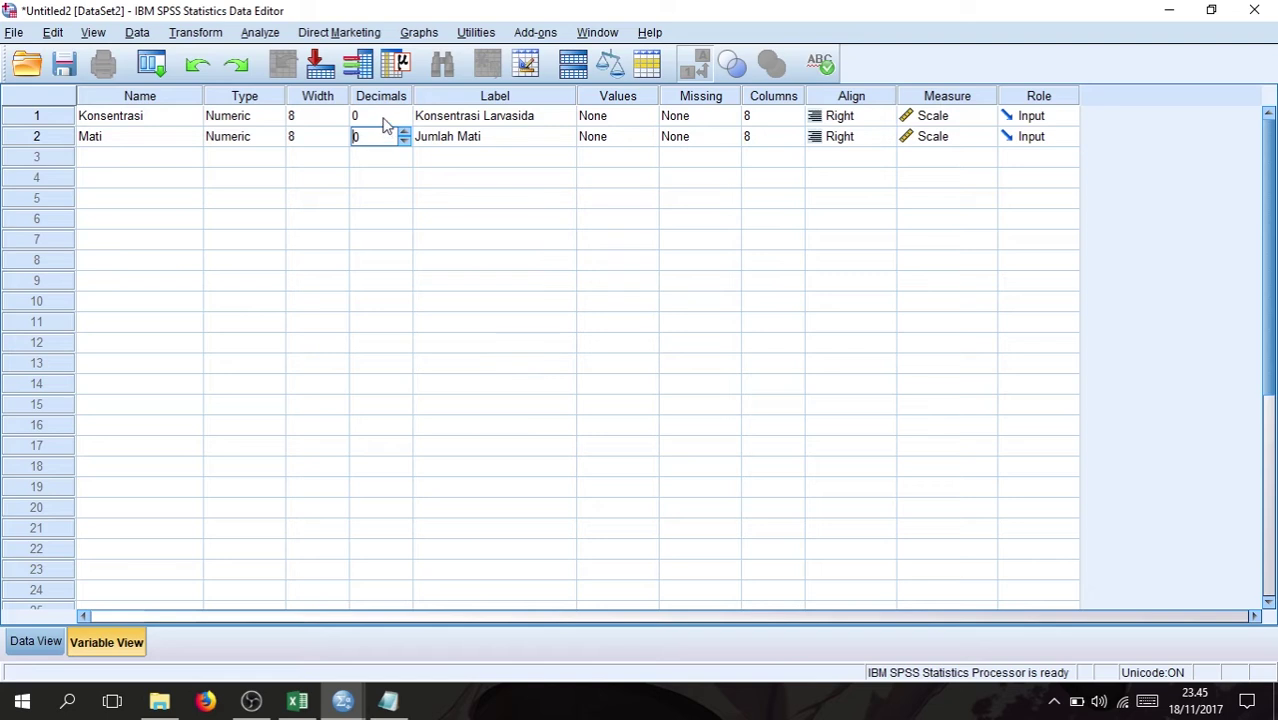
click(383, 117)
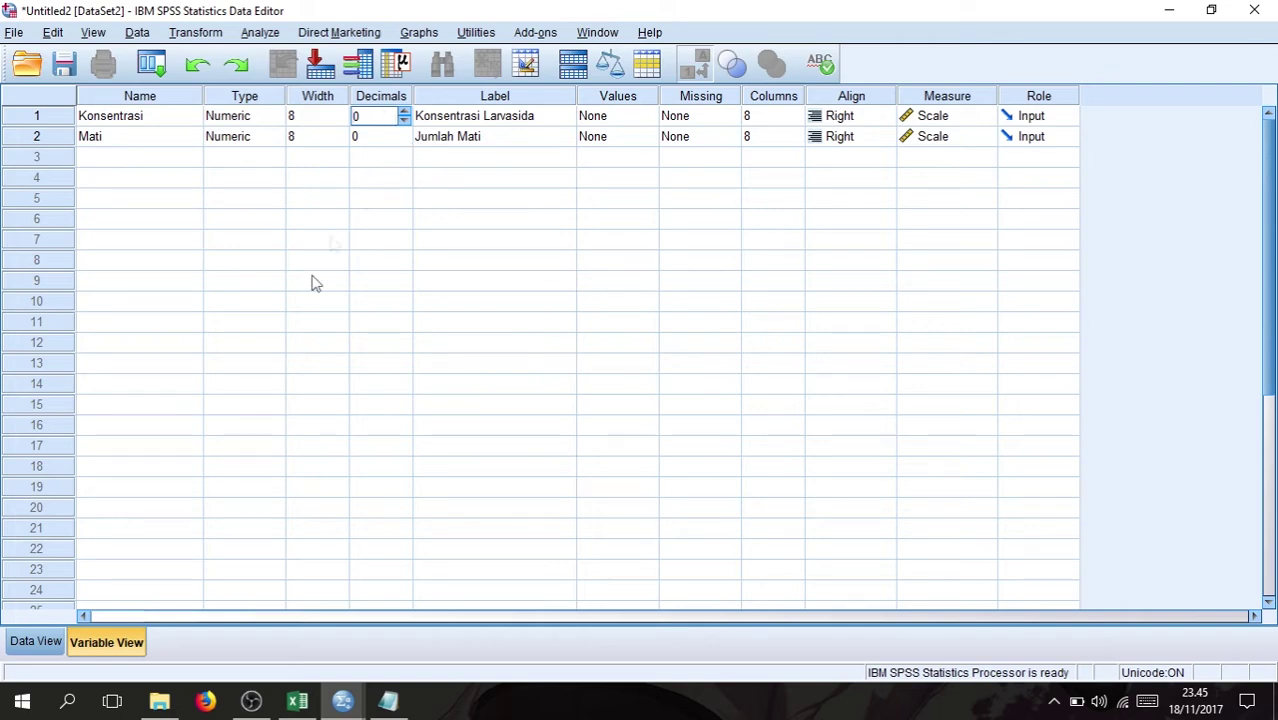
Glance at the data sheet, return to the variable definitions and keep Scale as the measurement level of Konsentrasi.
click(8, 643)
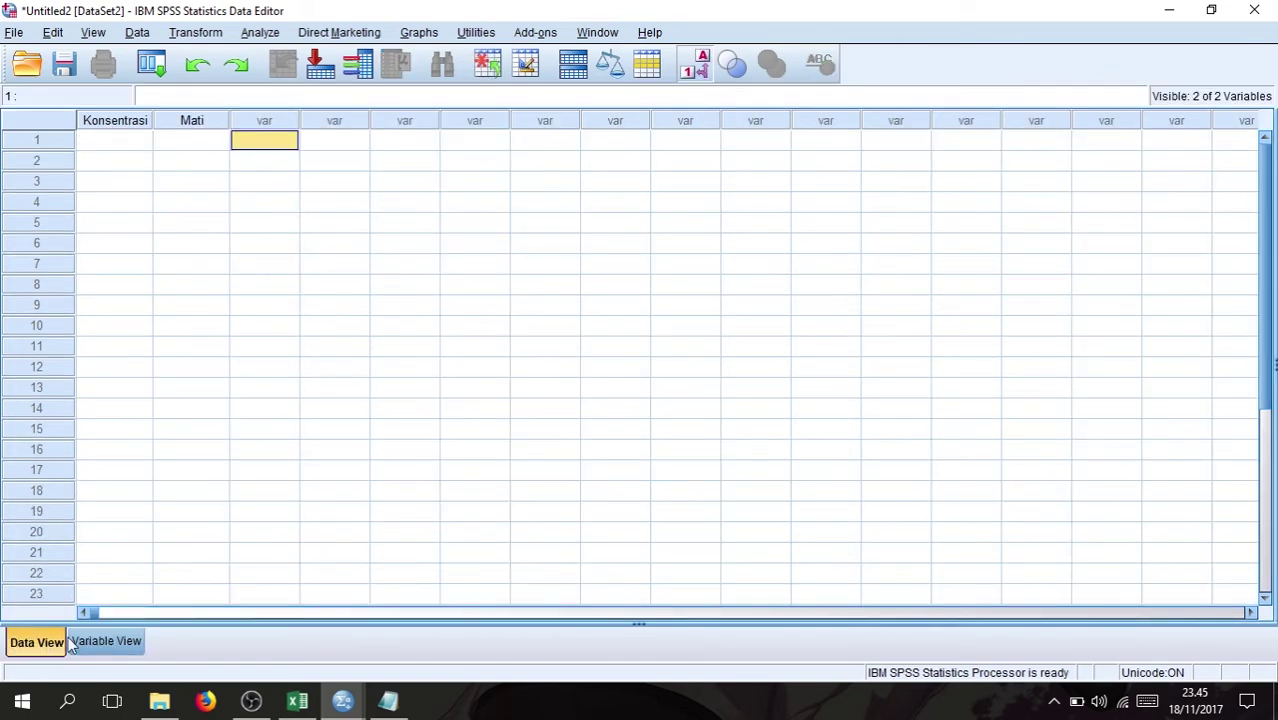
click(108, 642)
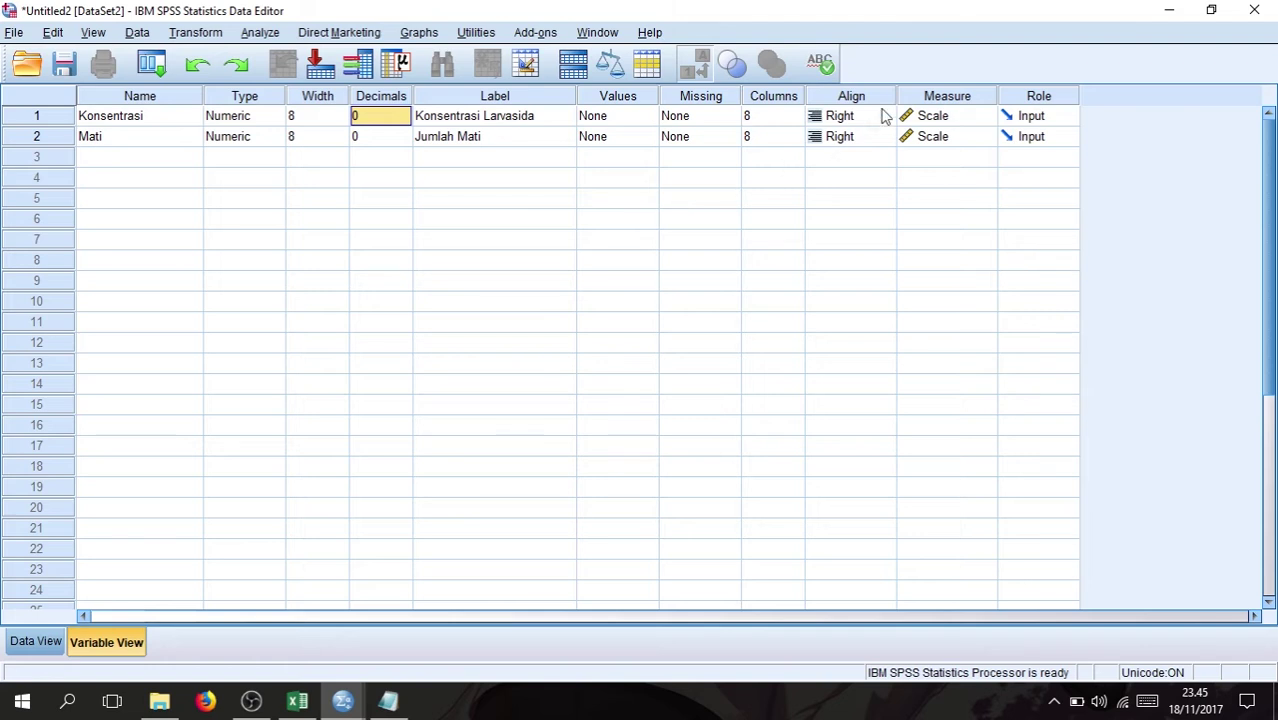
click(955, 121)
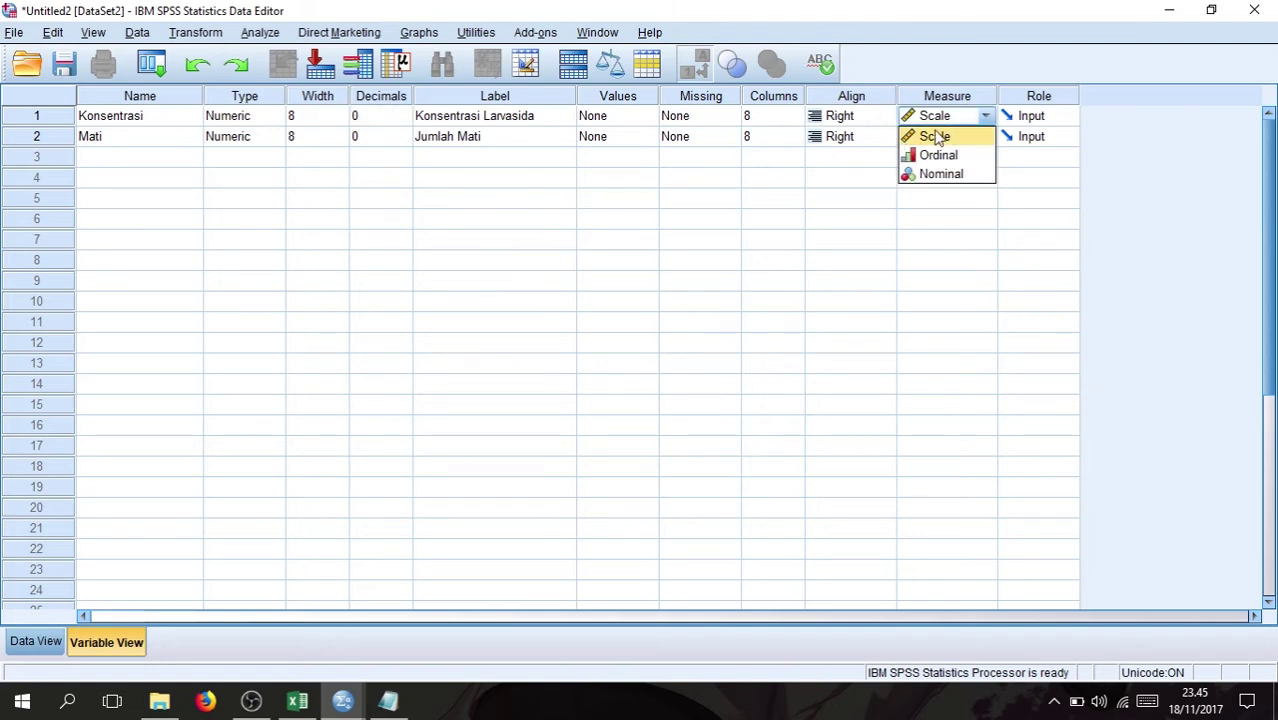
click(934, 136)
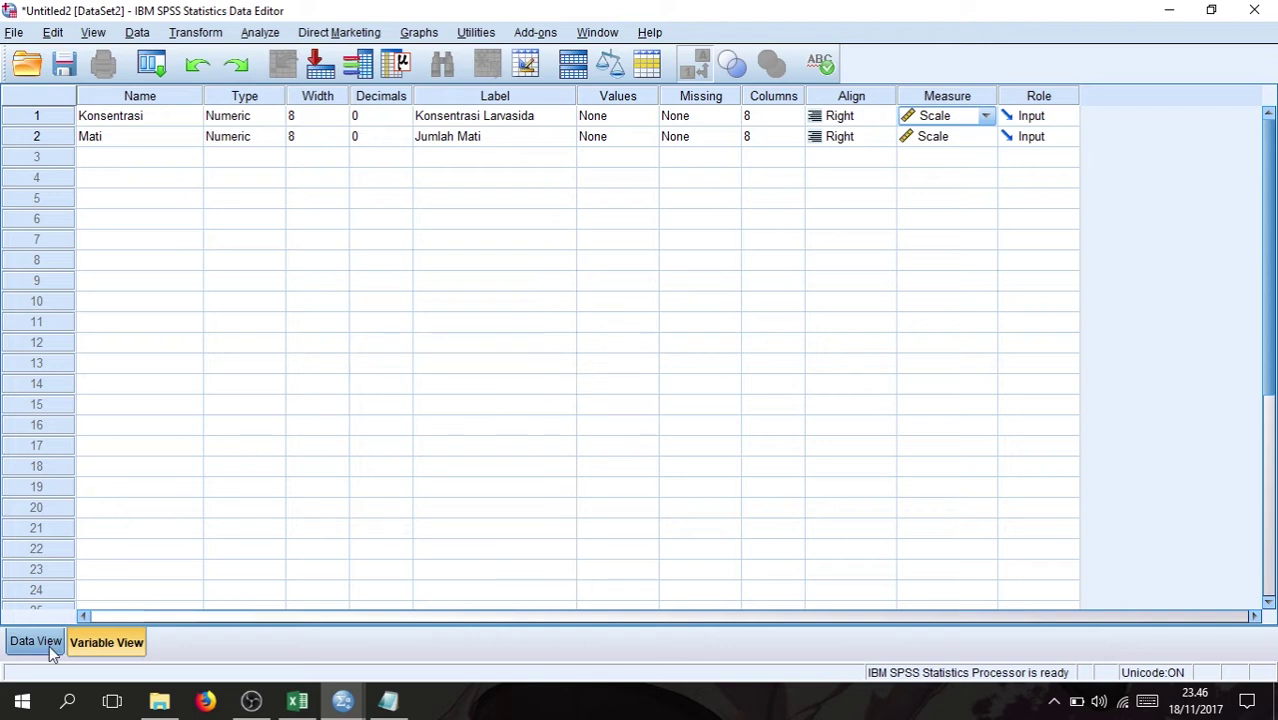
click(183, 118)
click(173, 142)
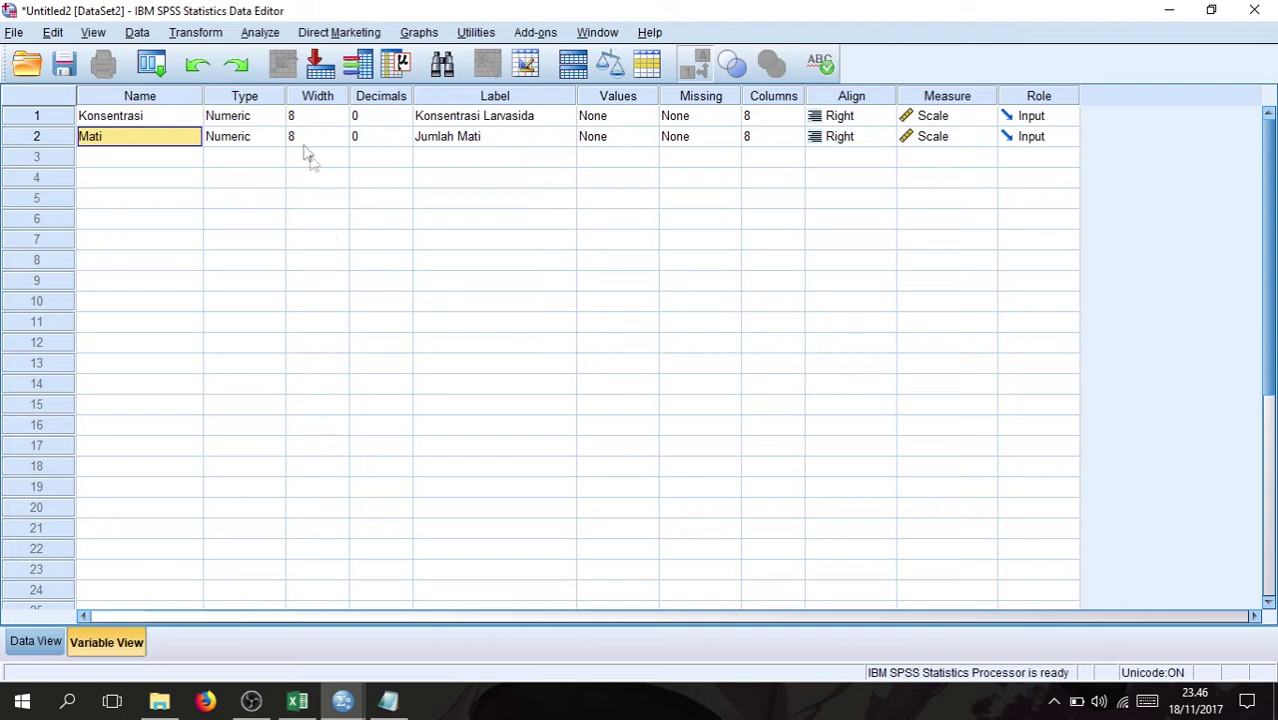
Show the data sheet of Untitled2, examine the Konsentrasi and Mati columns and select the first Konsentrasi cell.
click(35, 642)
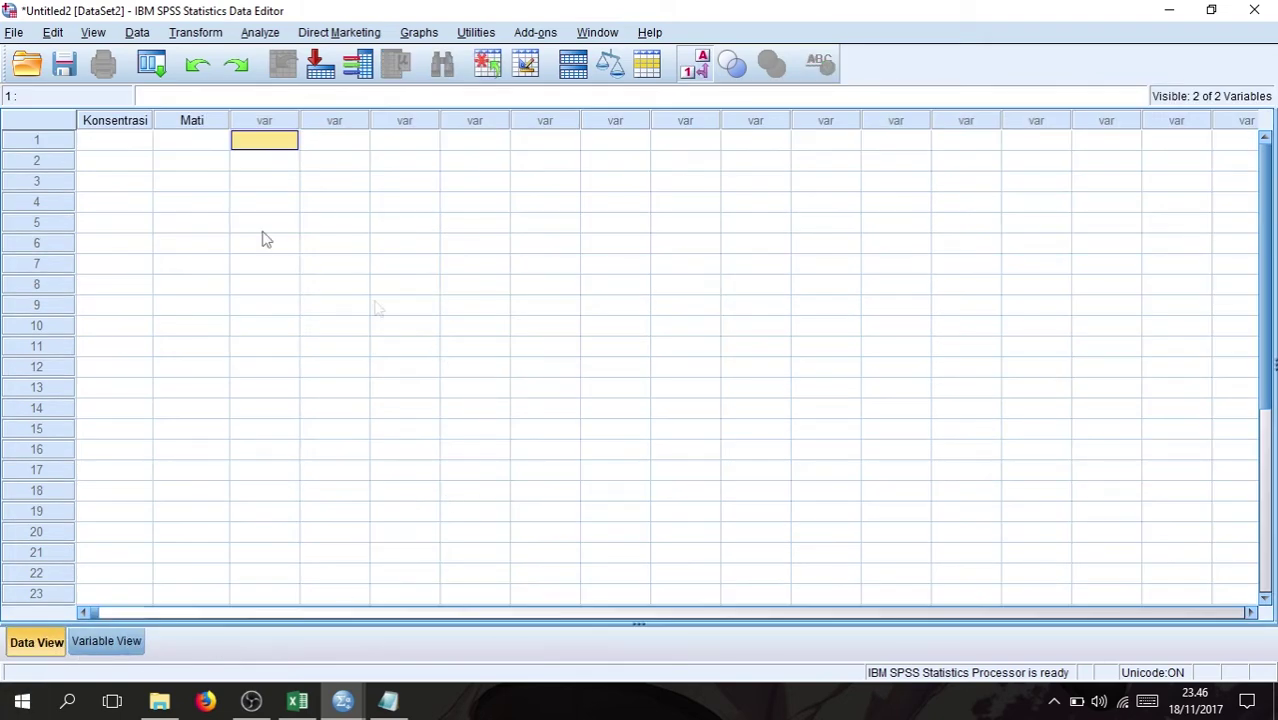
click(137, 124)
click(178, 120)
click(150, 120)
click(188, 121)
click(118, 122)
click(214, 122)
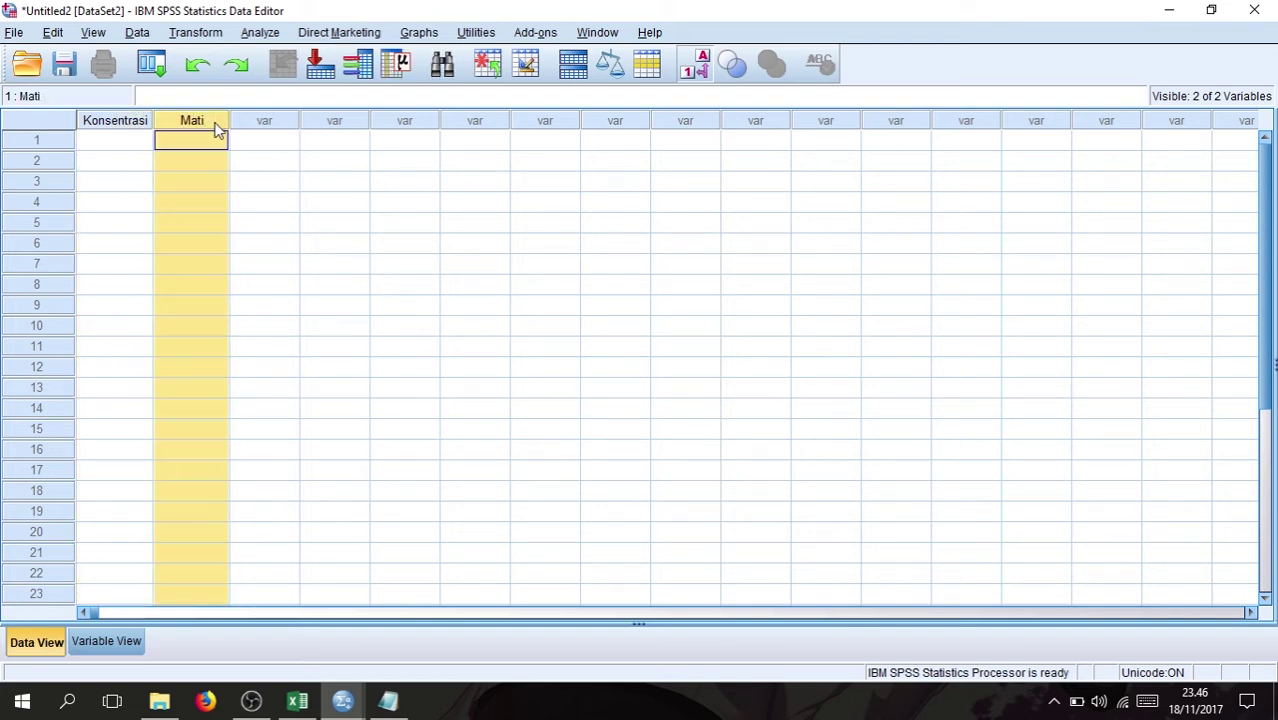
click(105, 148)
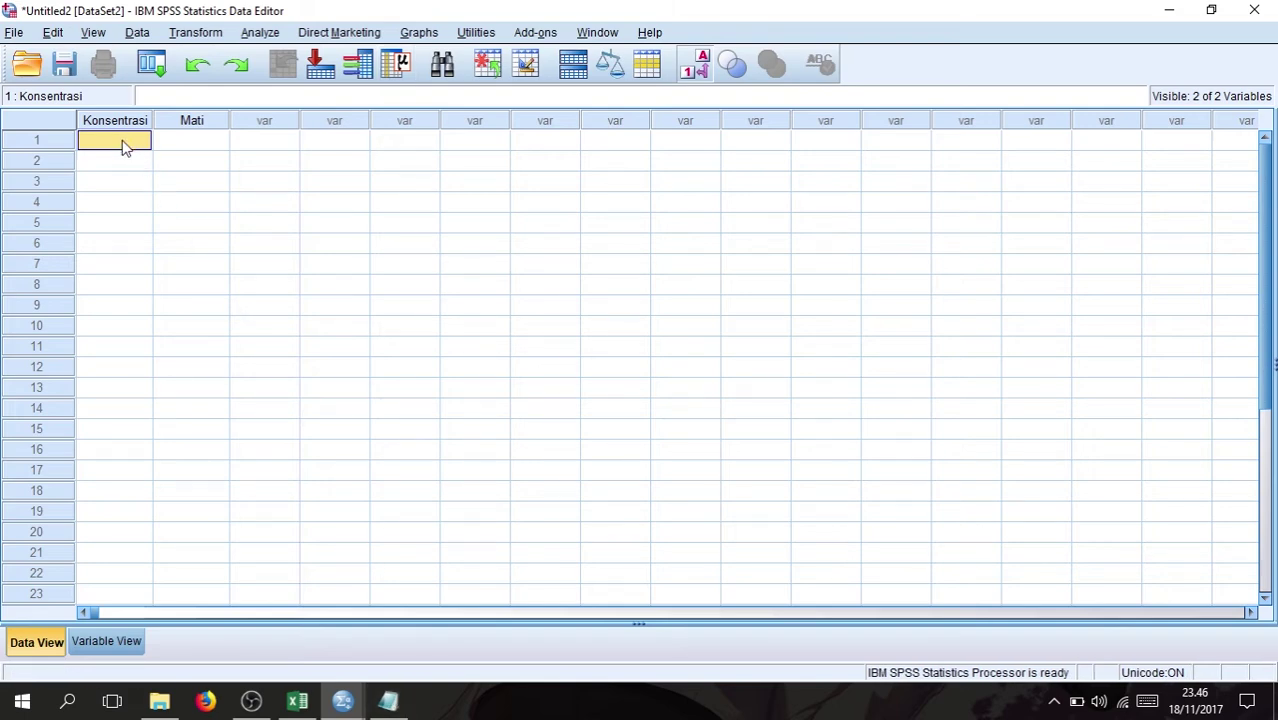
Switch to Book1.xlsx in Excel and examine the death counts of sample 1 at each concentration.
click(378, 708)
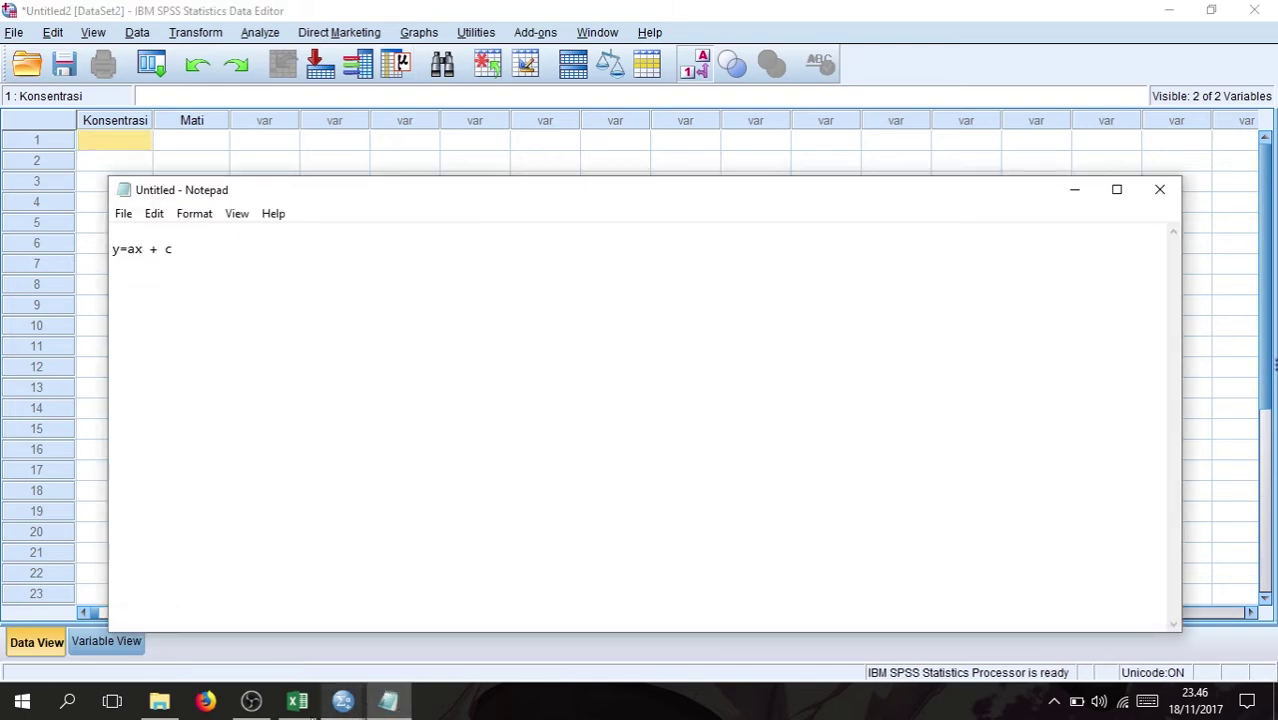
click(297, 700)
mouse_move(274, 325)
mouse_down()
mouse_move(311, 324)
mouse_move(251, 314)
mouse_up()
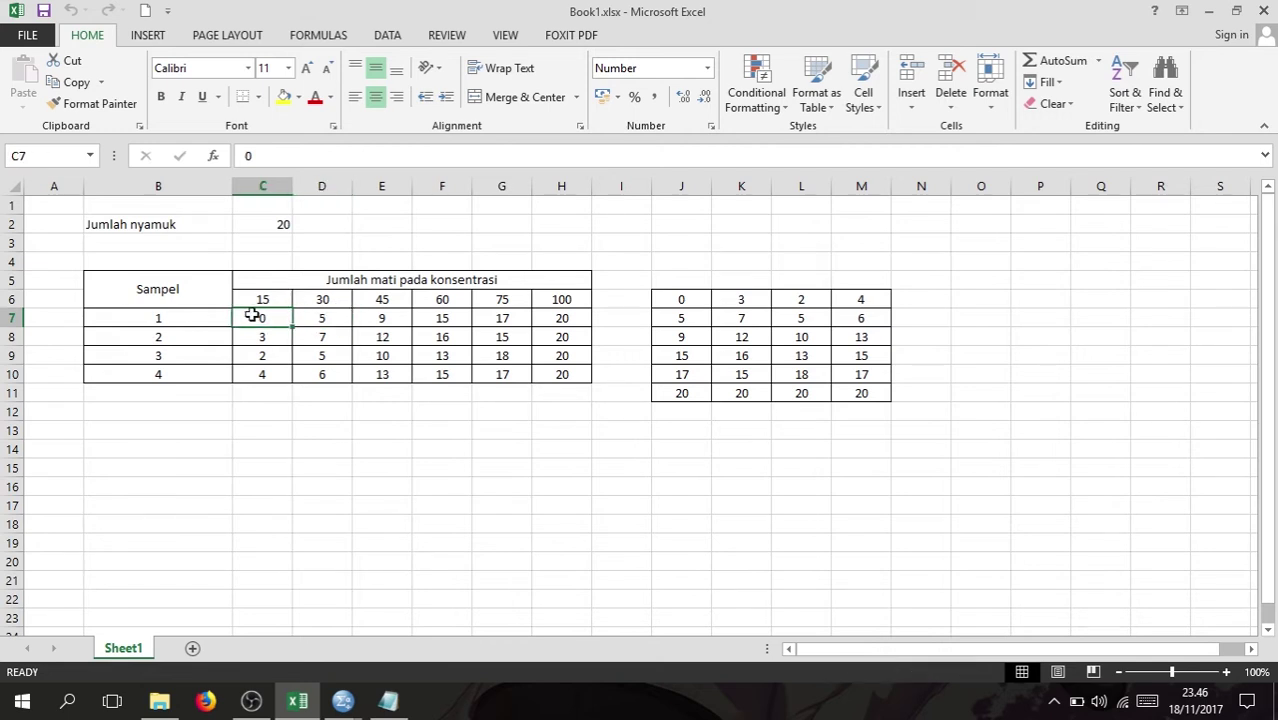
click(305, 316)
click(380, 319)
click(436, 319)
click(502, 319)
click(560, 320)
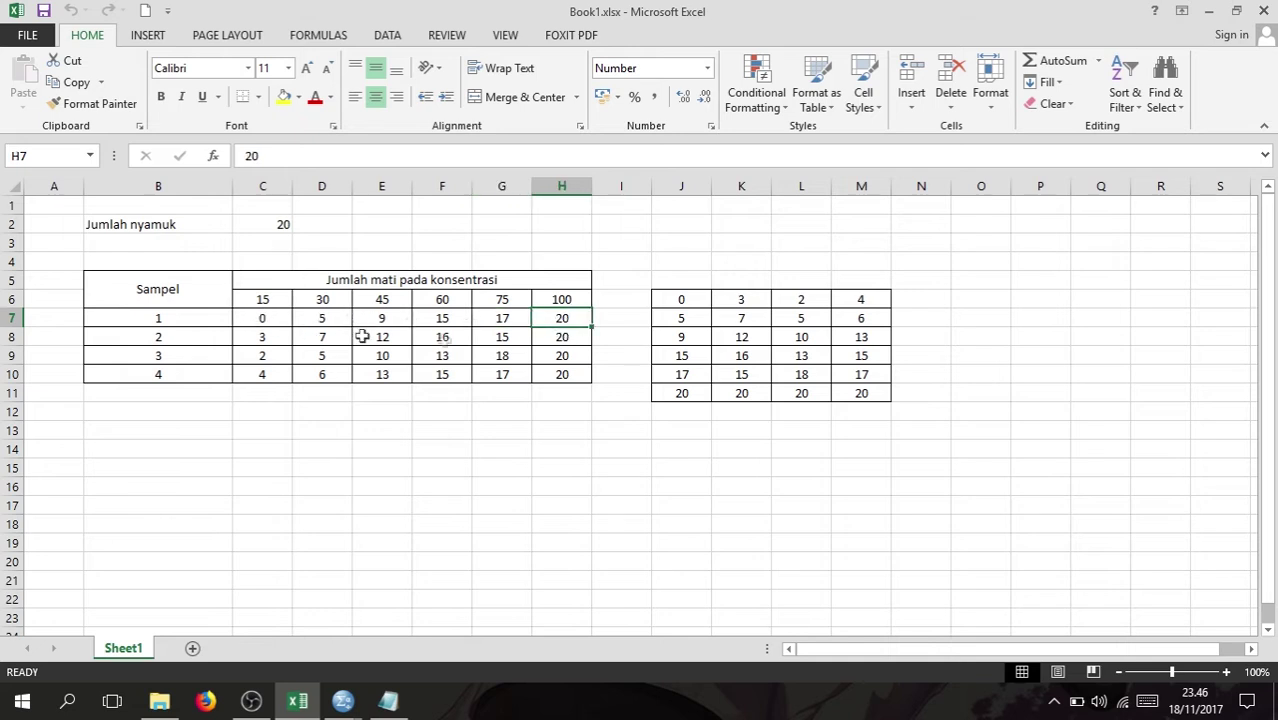
Copy the first column of the transposed table, J6:J11, and paste it into the Mati column in SPSS from row 1.
drag(263, 315, 552, 378)
drag(693, 294, 877, 395)
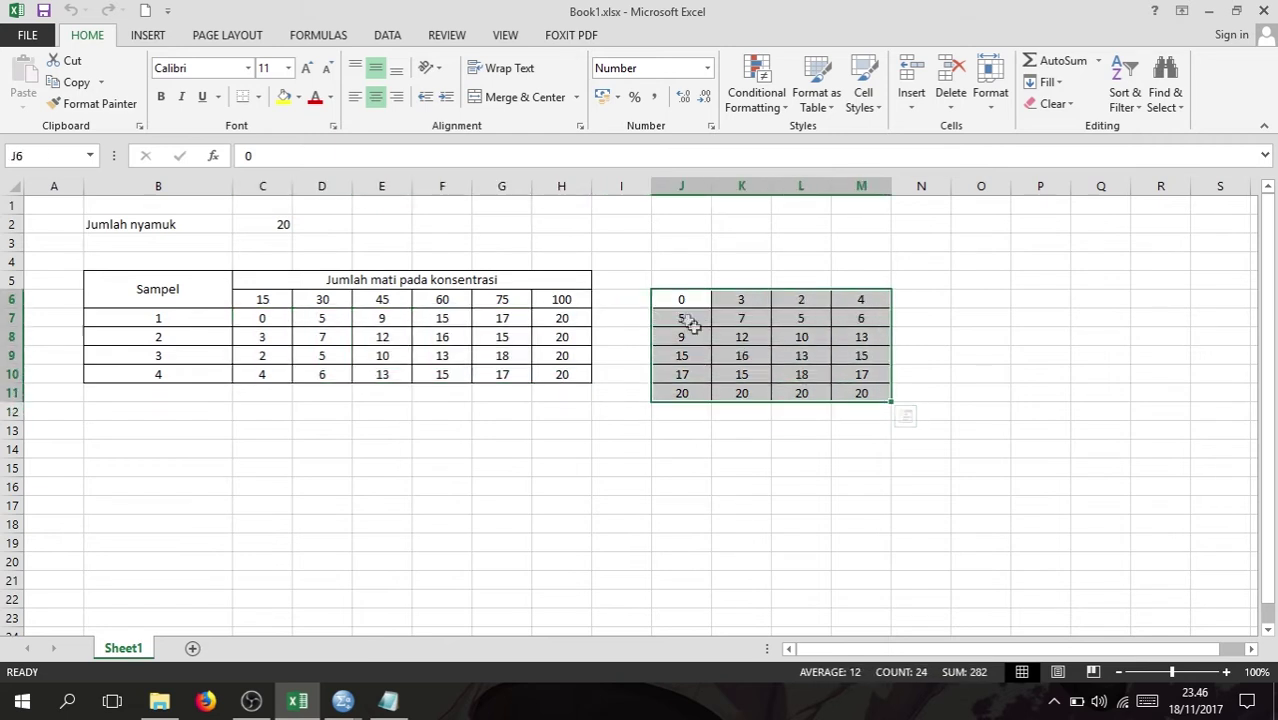
click(679, 316)
drag(686, 299, 685, 390)
key(ctrl+c)
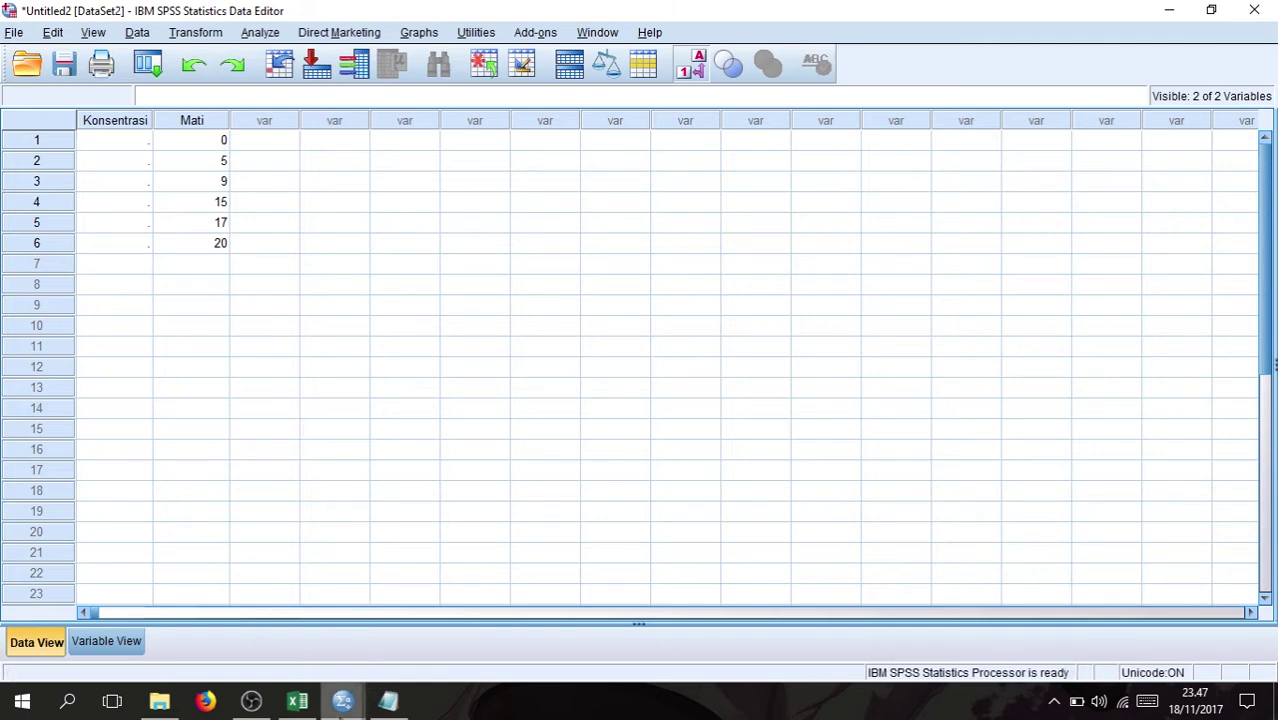
click(344, 703)
Return to the Excel workbook and read the six concentration headings, 15 to 100, above the death counts.
click(297, 701)
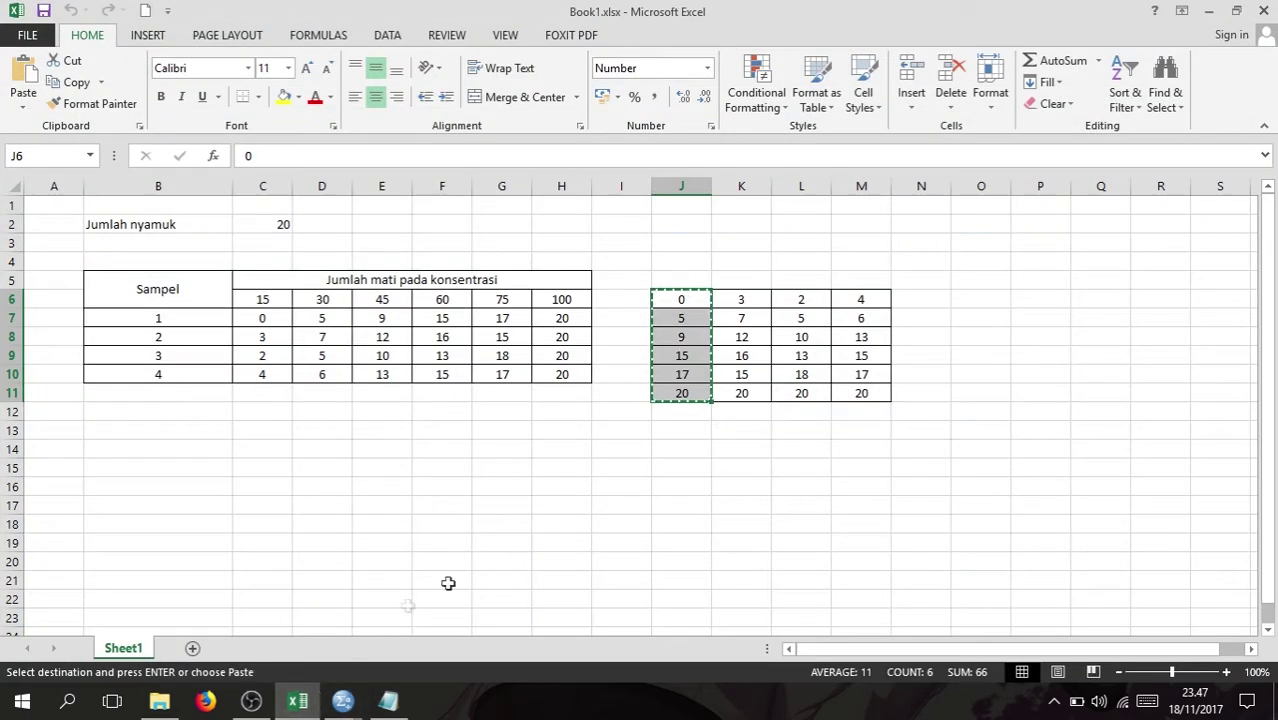
click(262, 303)
click(326, 303)
click(389, 301)
click(440, 301)
click(497, 301)
click(551, 301)
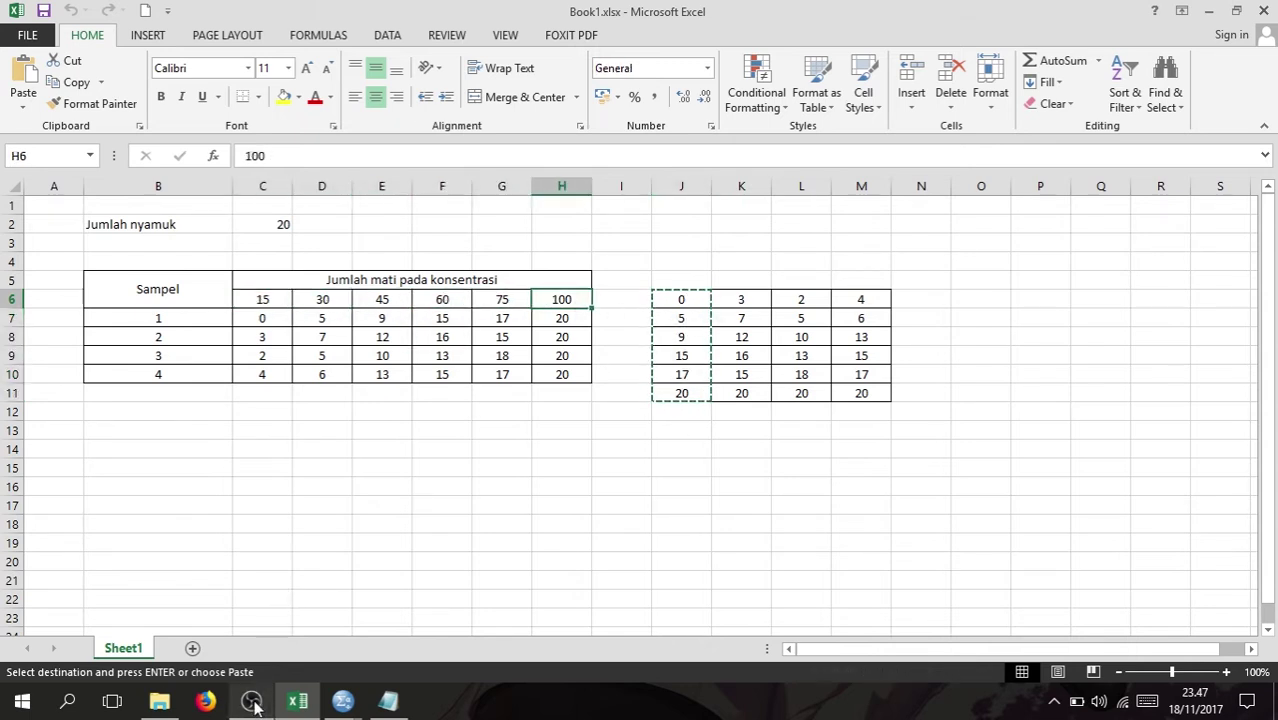
Switch to the Untitled2 dataset in SPSS and enter 15 and 30 in rows 1 and 2 of Konsentrasi.
mouse_move(343, 703)
click(271, 610)
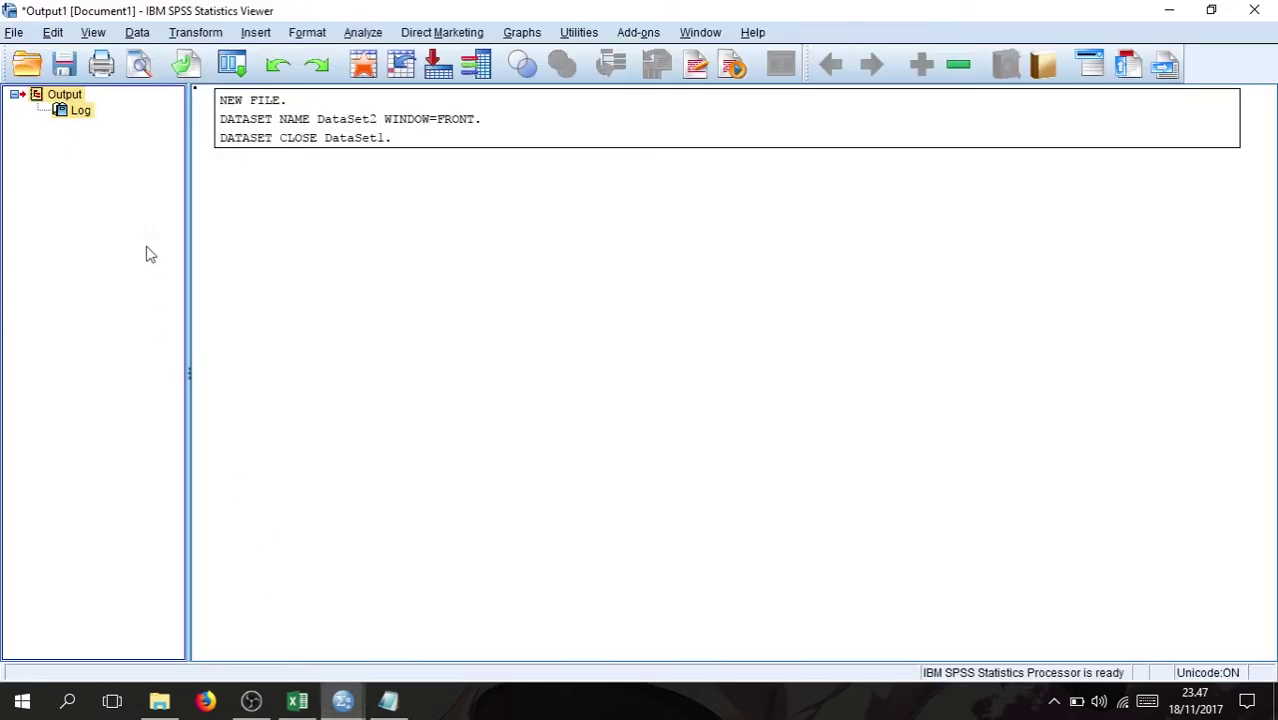
mouse_move(343, 700)
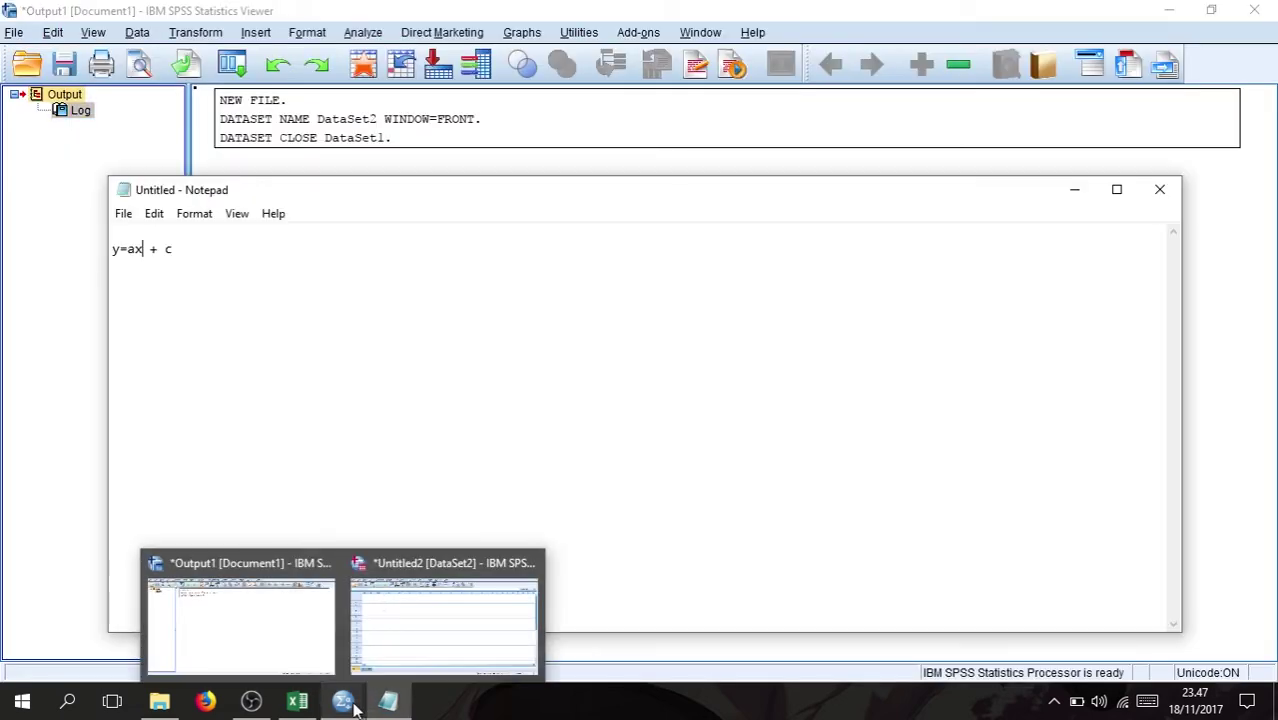
click(394, 622)
click(135, 146)
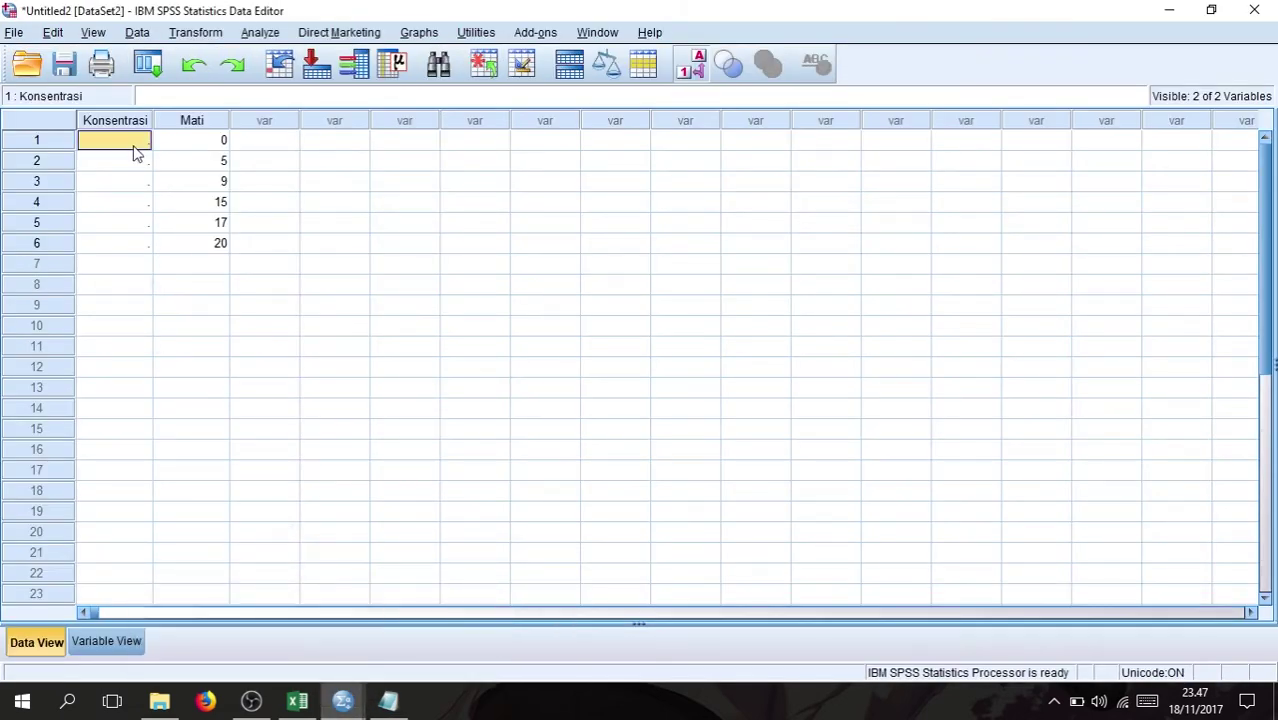
text(15)
click(137, 160)
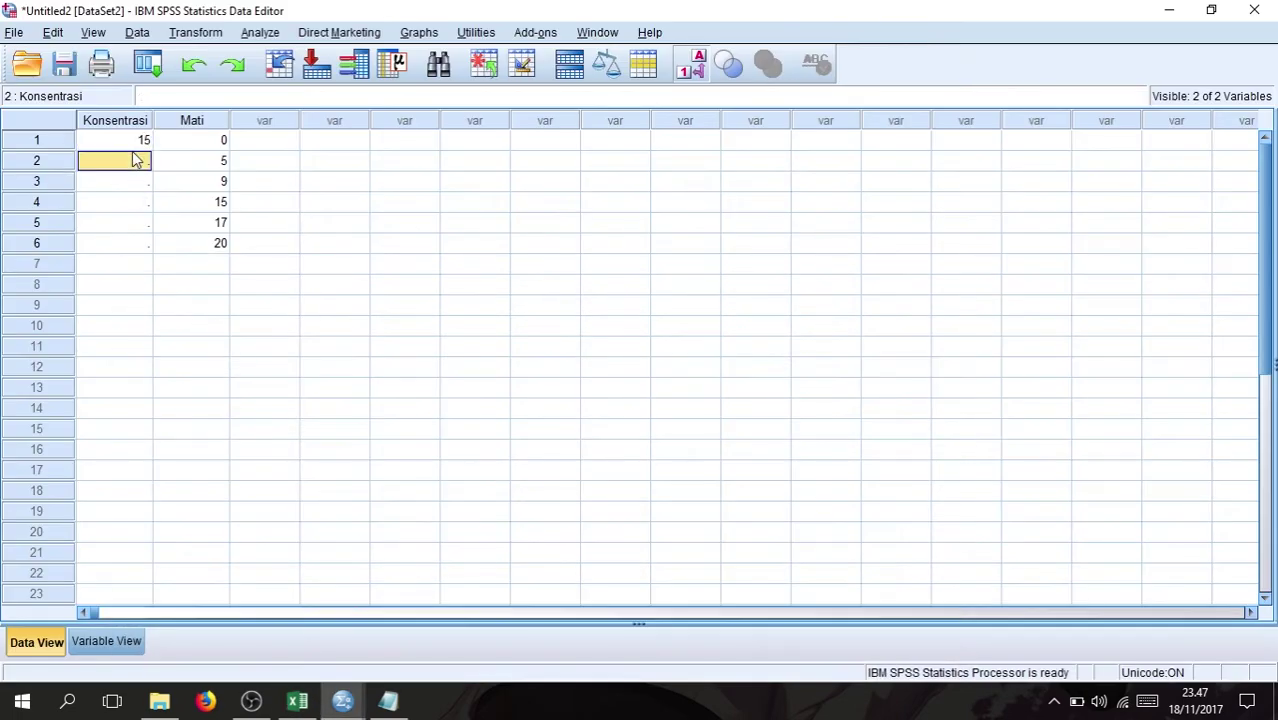
text(30)
key(Return)
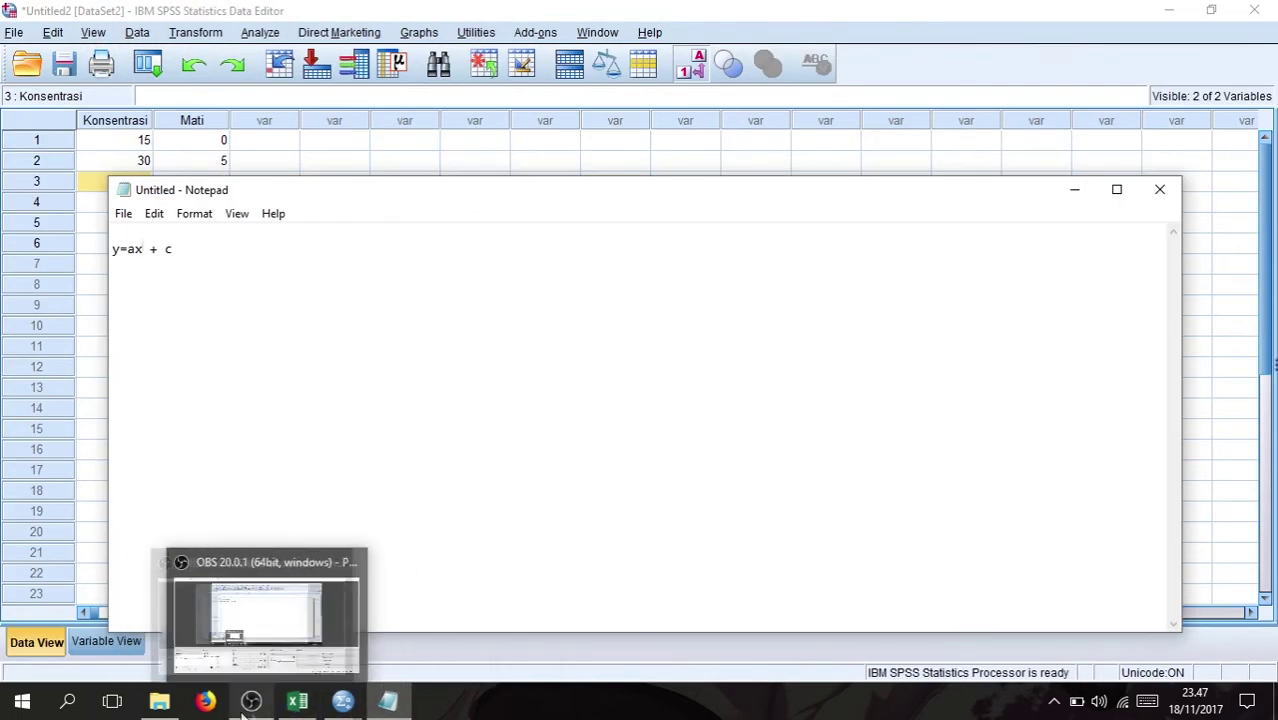
Check the Excel table and enter 45 in row 3 of the Konsentrasi column in SPSS.
click(297, 700)
drag(806, 302, 801, 393)
click(342, 701)
click(443, 620)
text(45)
Look up the fourth concentration in Excel and enter 60 in row 4 of Konsentrasi in SPSS.
click(297, 701)
click(442, 297)
click(342, 701)
click(443, 620)
text(560)
key(BackSpace)
key(BackSpace)
key(BackSpace)
text(60)
Enter 75 and 100 in rows 5 and 6 of the Konsentrasi column.
click(128, 222)
text(75)
click(122, 248)
text(100)
key(alt+Tab)
key(alt+Tab)
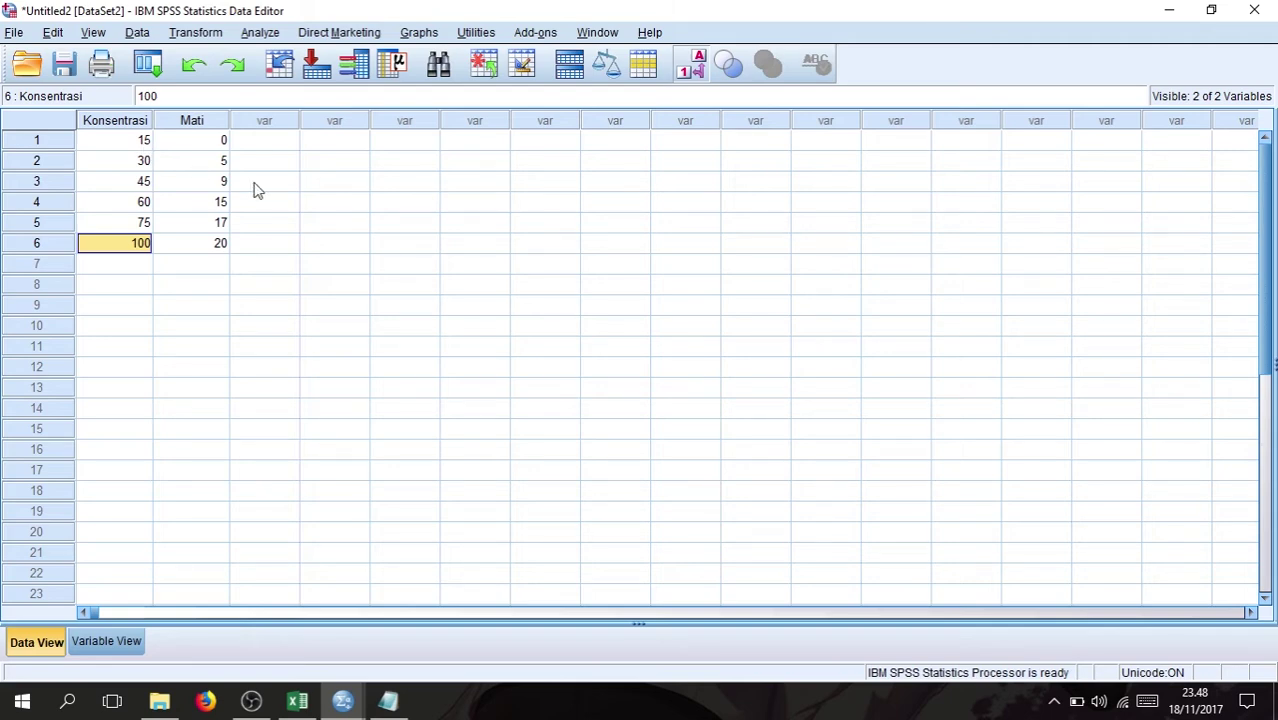
Copy K6:K11 from the Excel workbook and paste it into the Mati column in SPSS from row 7.
click(297, 701)
drag(745, 297, 742, 394)
key(ctrl+c)
click(442, 614)
click(191, 263)
key(ctrl+v)
Copy L6:L11 from the Excel workbook and paste it into the Mati column in SPSS from row 13.
click(297, 701)
drag(812, 297, 808, 388)
key(ctrl+c)
click(342, 701)
click(442, 614)
click(191, 387)
key(ctrl+v)
Copy M6:M11 from the Excel workbook and paste it into the Mati column in SPSS from row 19.
mouse_move(342, 701)
click(297, 701)
drag(860, 297, 859, 391)
key(ctrl+c)
click(342, 701)
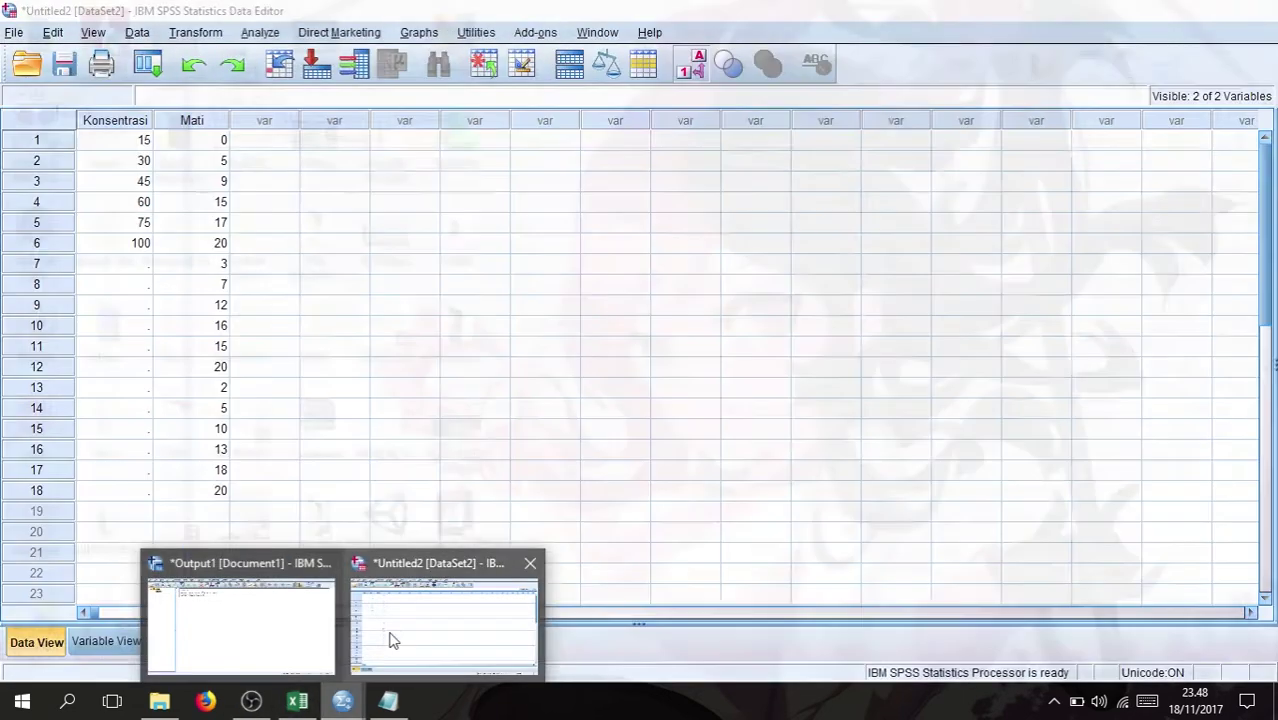
click(391, 636)
click(191, 511)
key(ctrl+v)
Copy the six Konsentrasi values from rows 1–6 and paste them into the same column from rows 7, 13 and 19.
drag(115, 243, 115, 140)
key(ctrl+c)
click(123, 263)
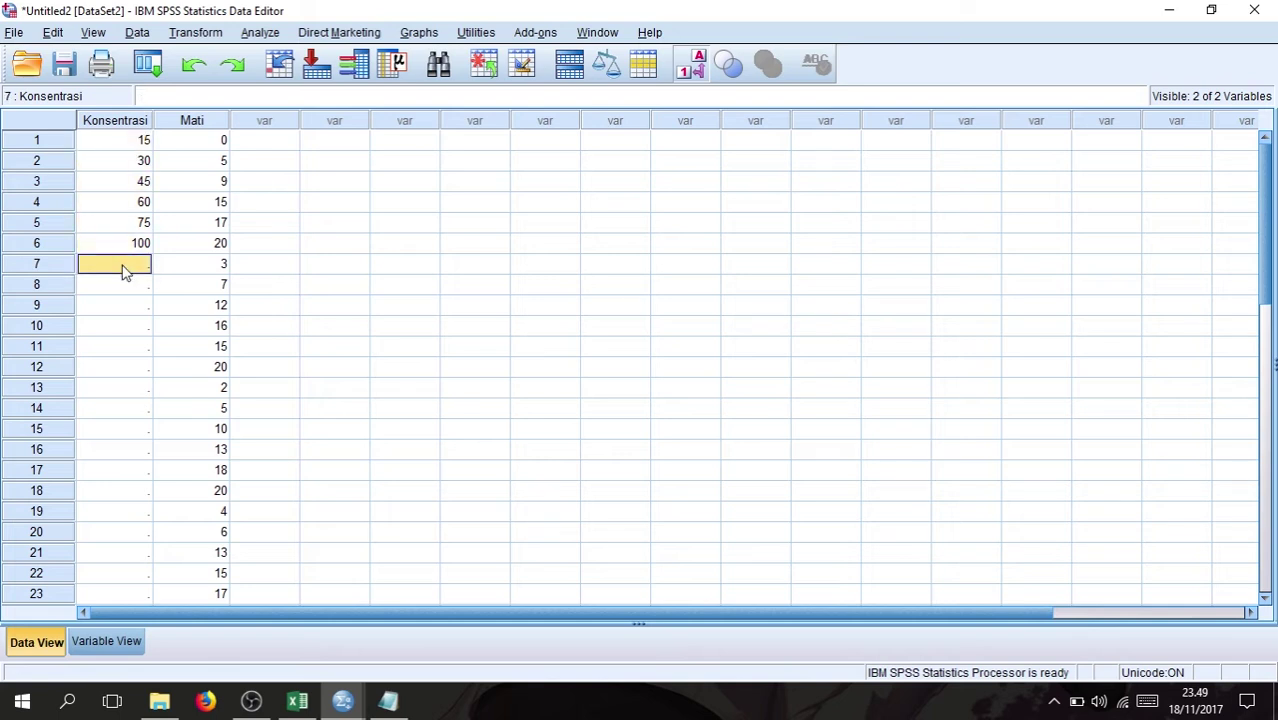
key(ctrl+v)
click(135, 389)
key(ctrl+v)
scroll(135, 392, down, 6)
click(115, 140)
key(ctrl+v)
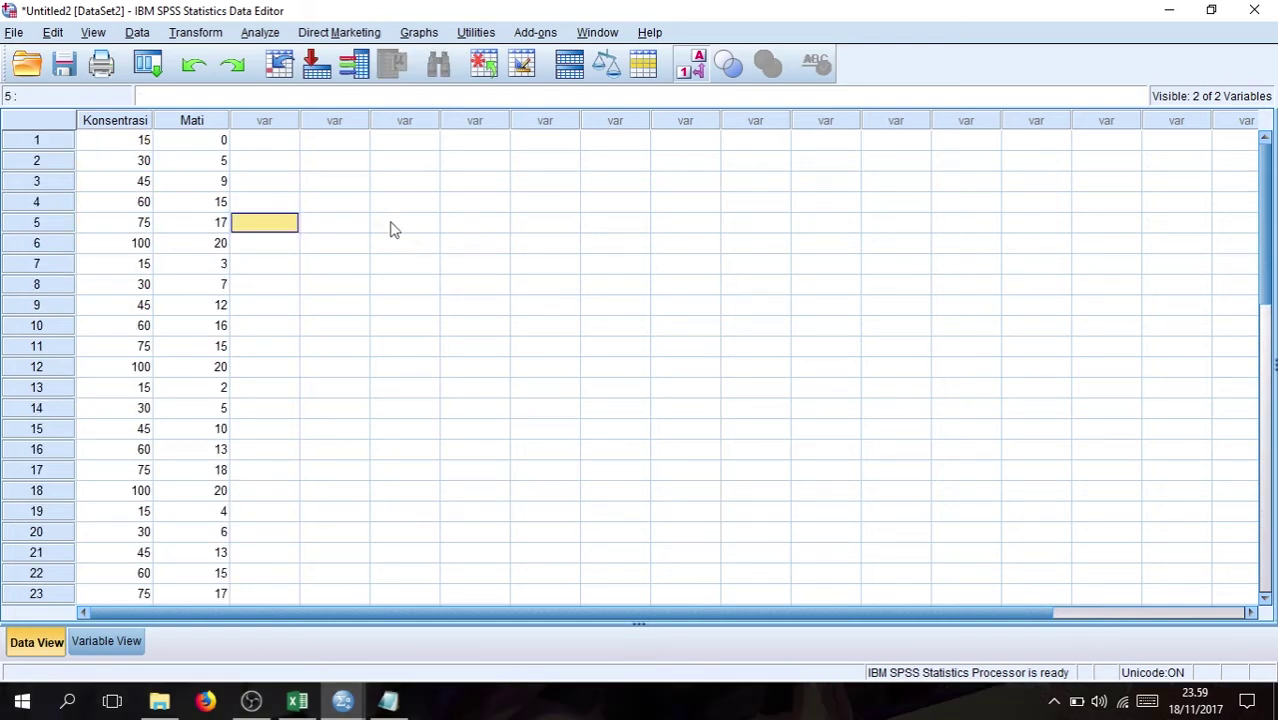
Set up an Explore analysis with Jumlah Mati in the Dependent List and Konsentrasi Larvasida in the Factor List.
click(258, 33)
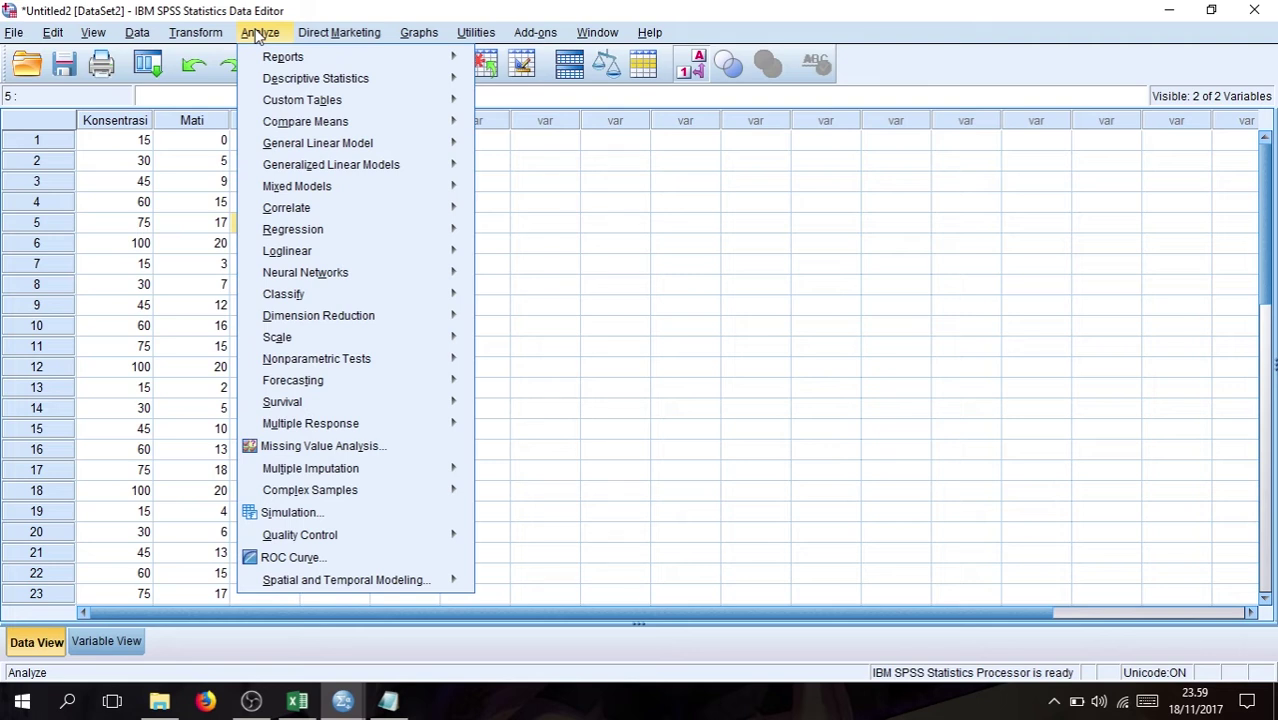
mouse_move(318, 84)
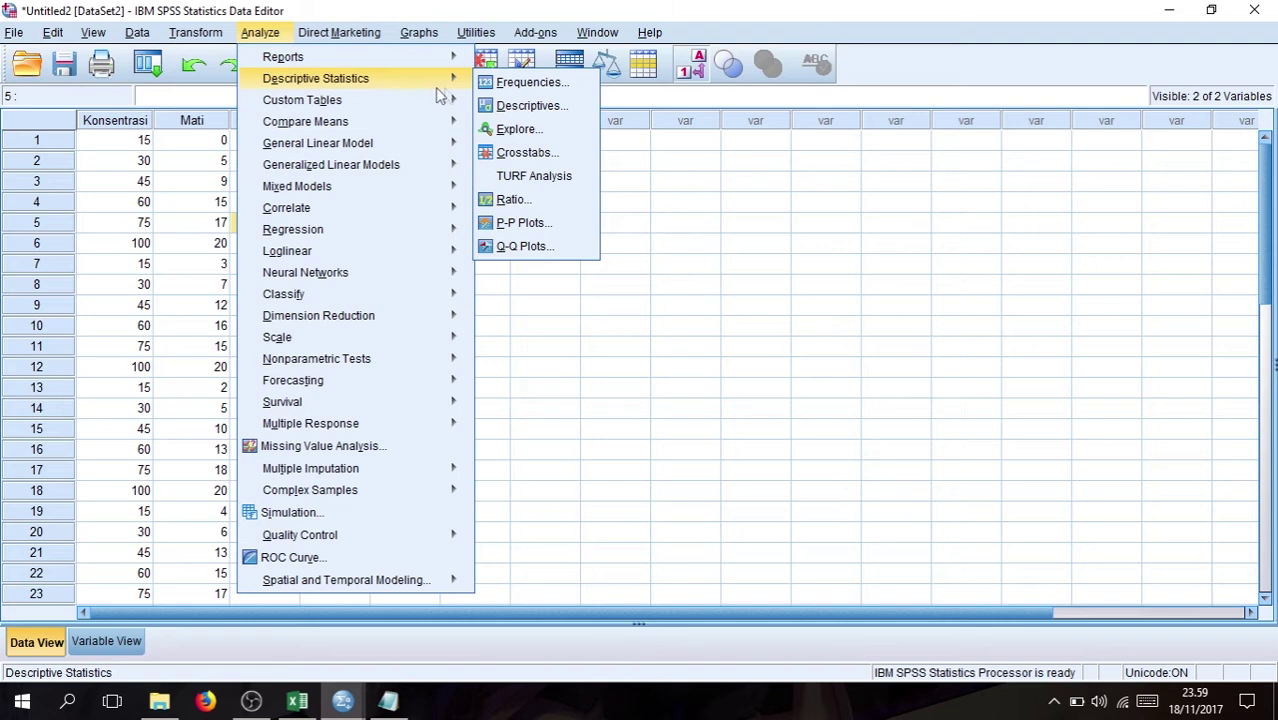
click(515, 131)
click(549, 254)
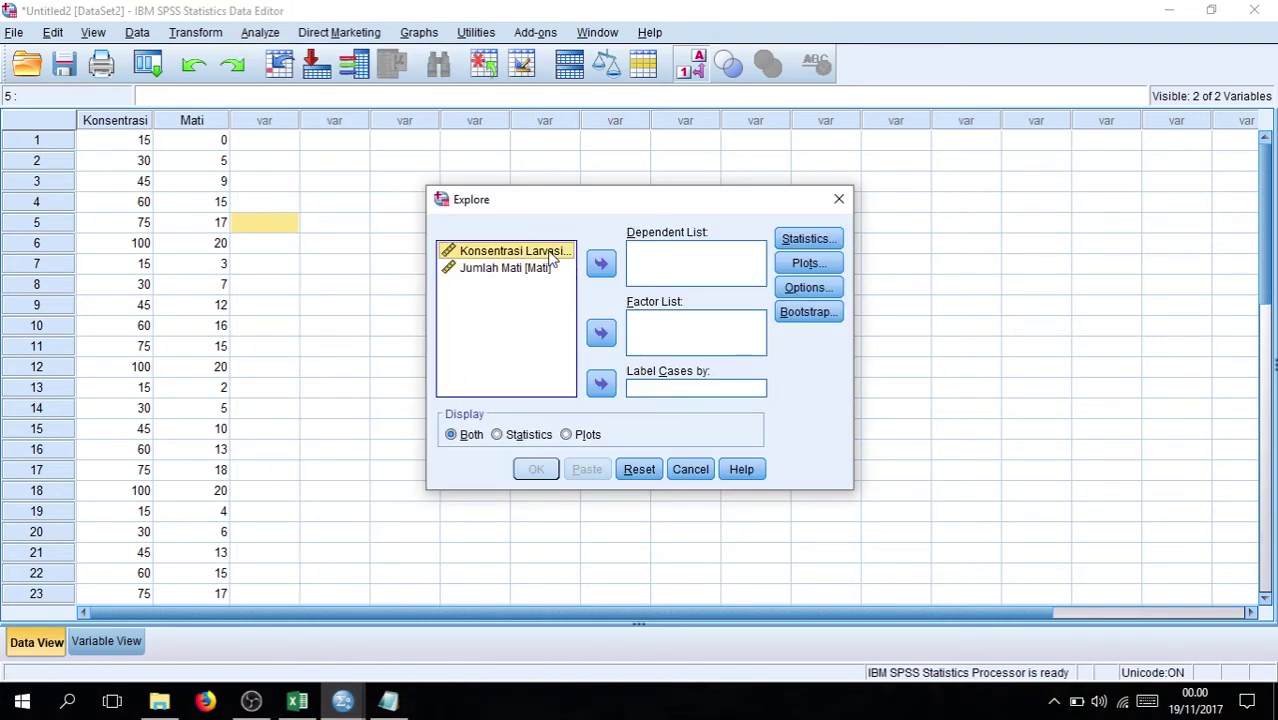
drag(543, 256, 658, 332)
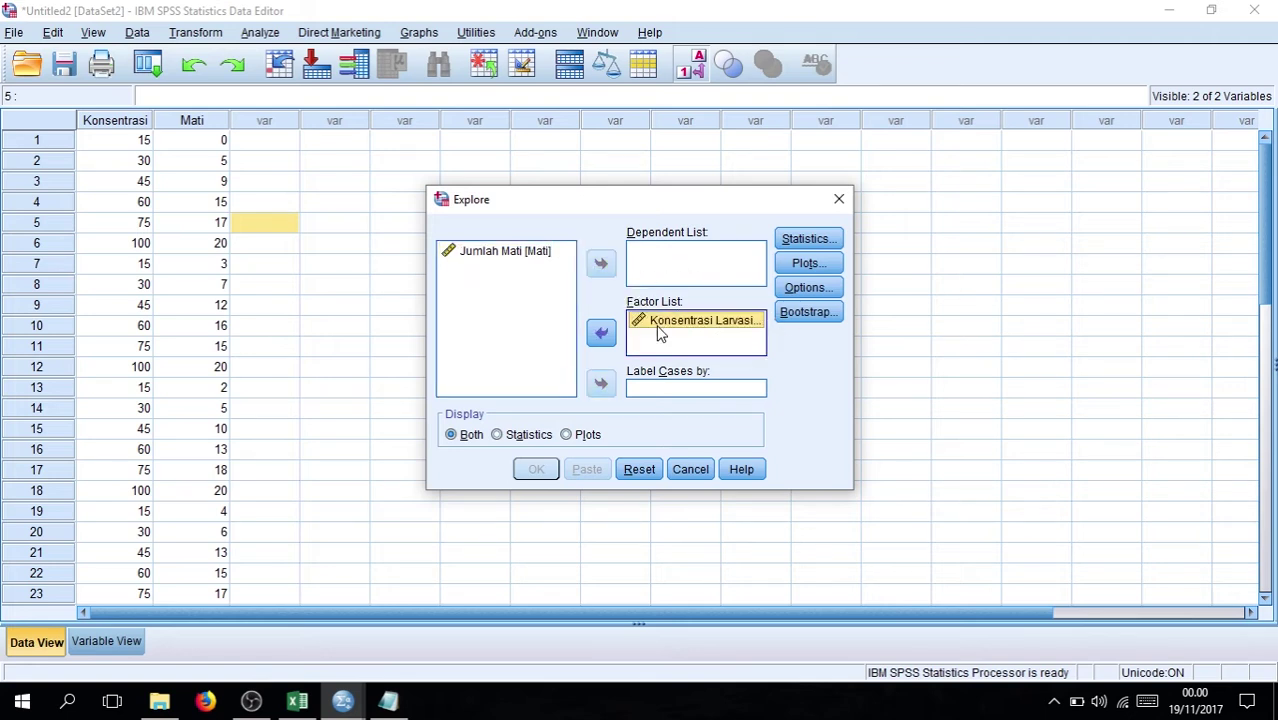
click(515, 257)
drag(515, 257, 702, 260)
Run Explore with descriptives at a 95% confidence interval, stem-and-leaf and normality plots with tests, and missing cases excluded listwise.
click(805, 240)
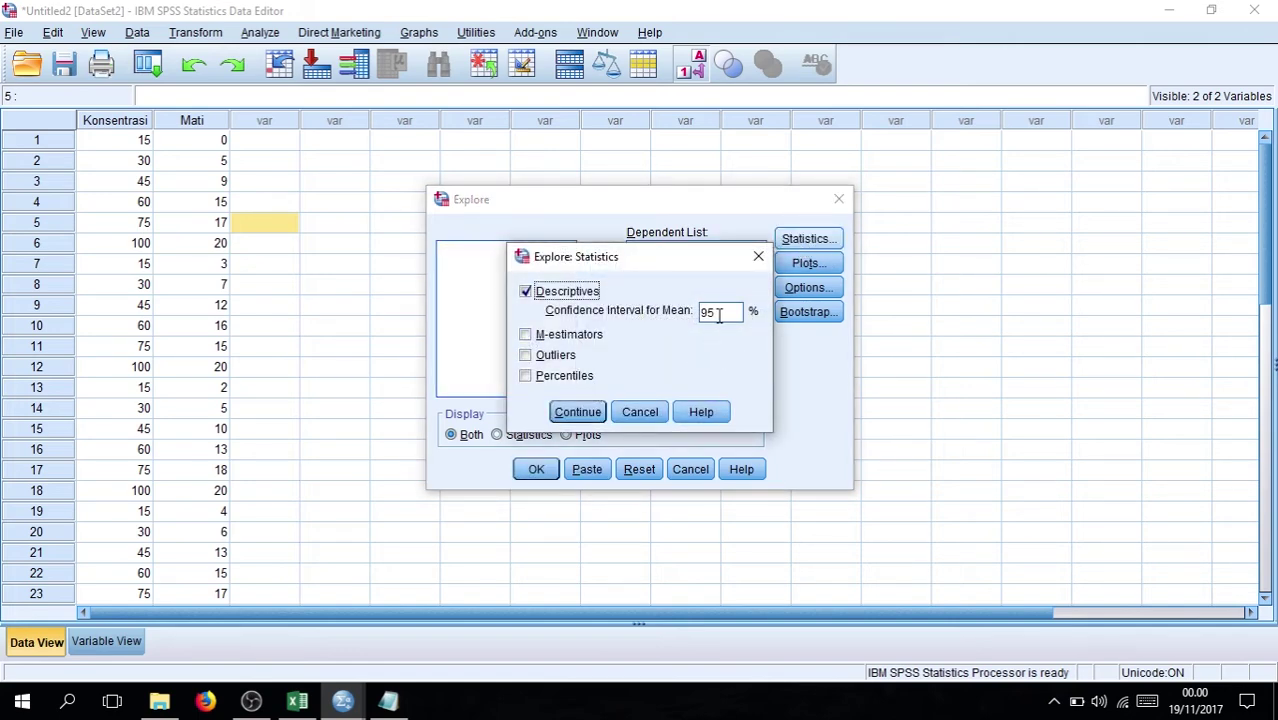
click(578, 412)
click(786, 268)
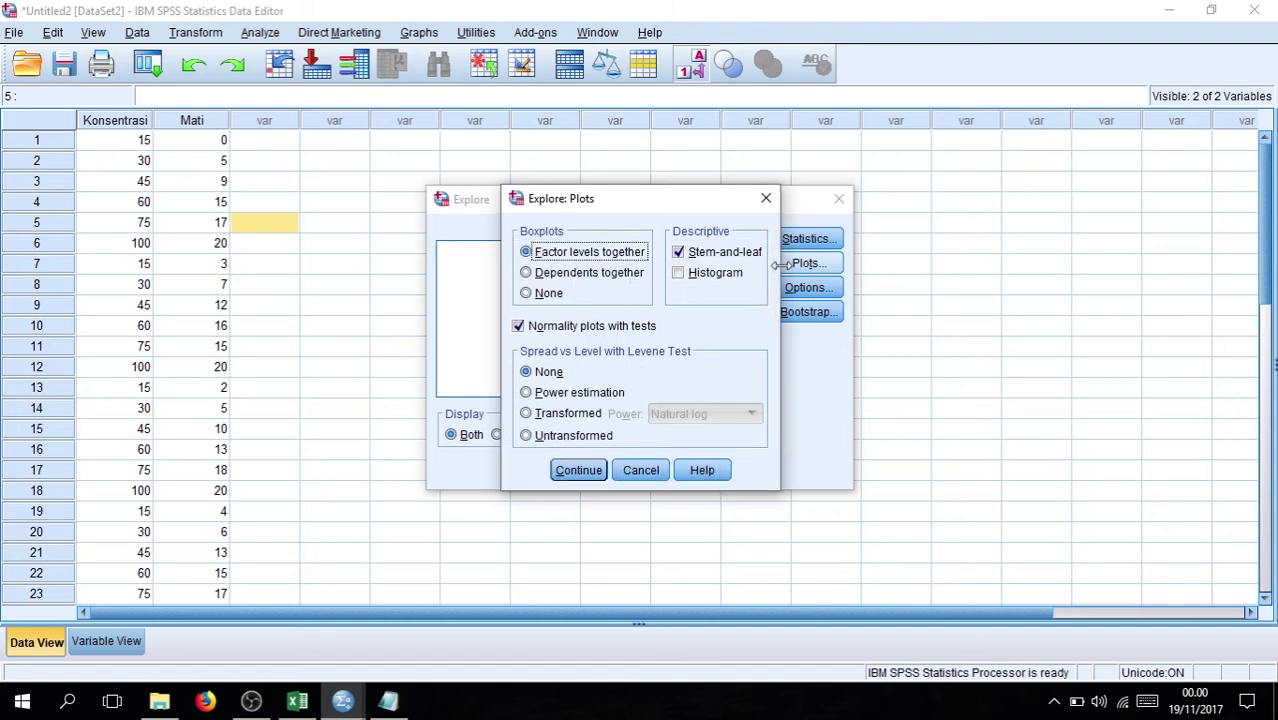
click(519, 327)
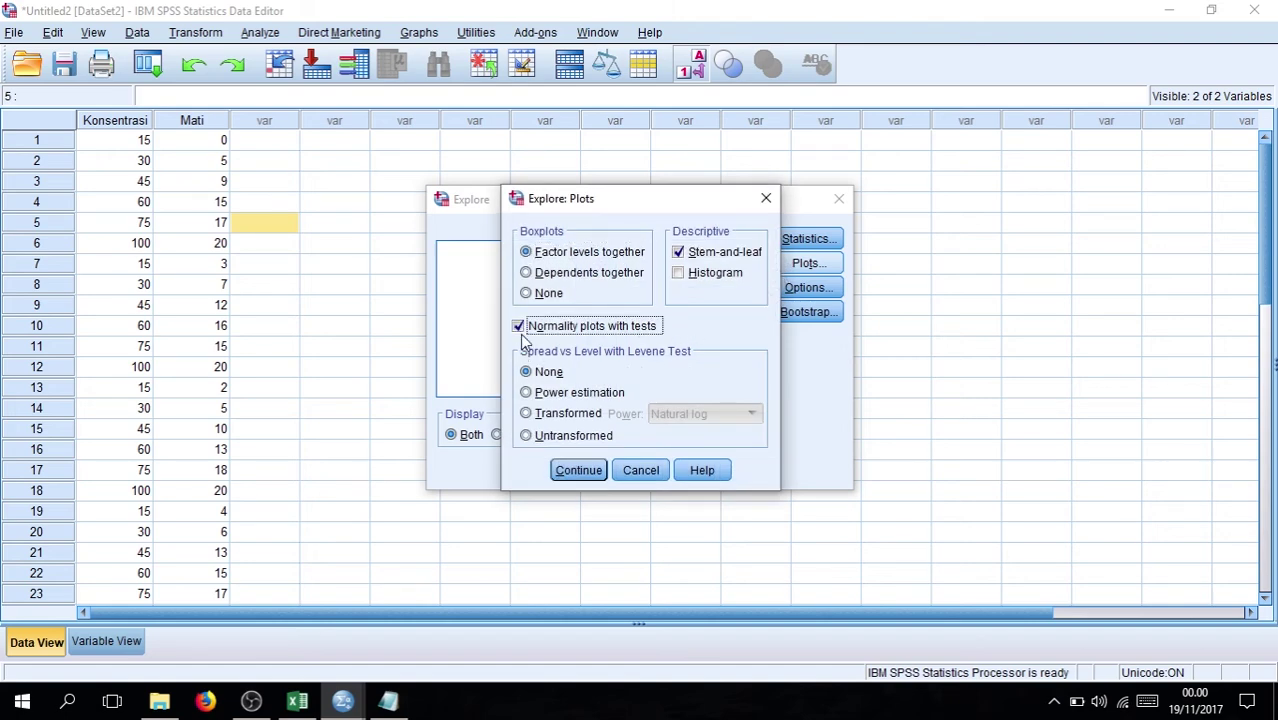
click(579, 470)
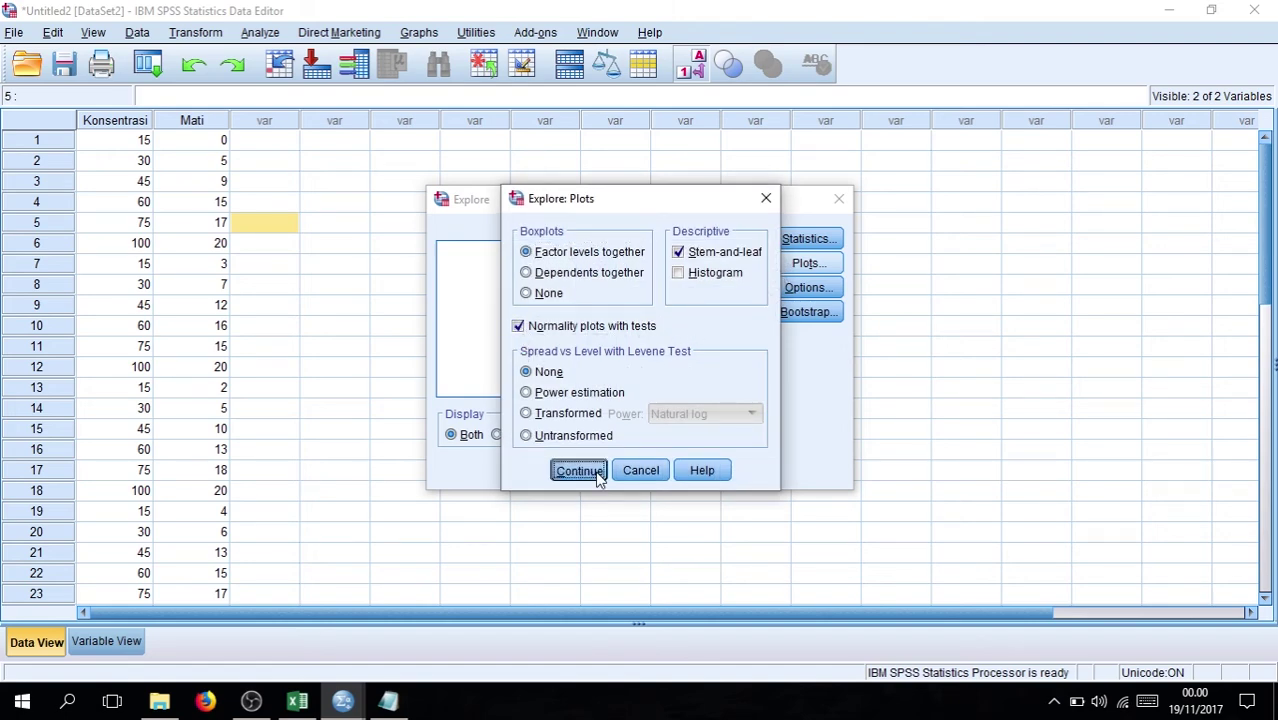
click(827, 289)
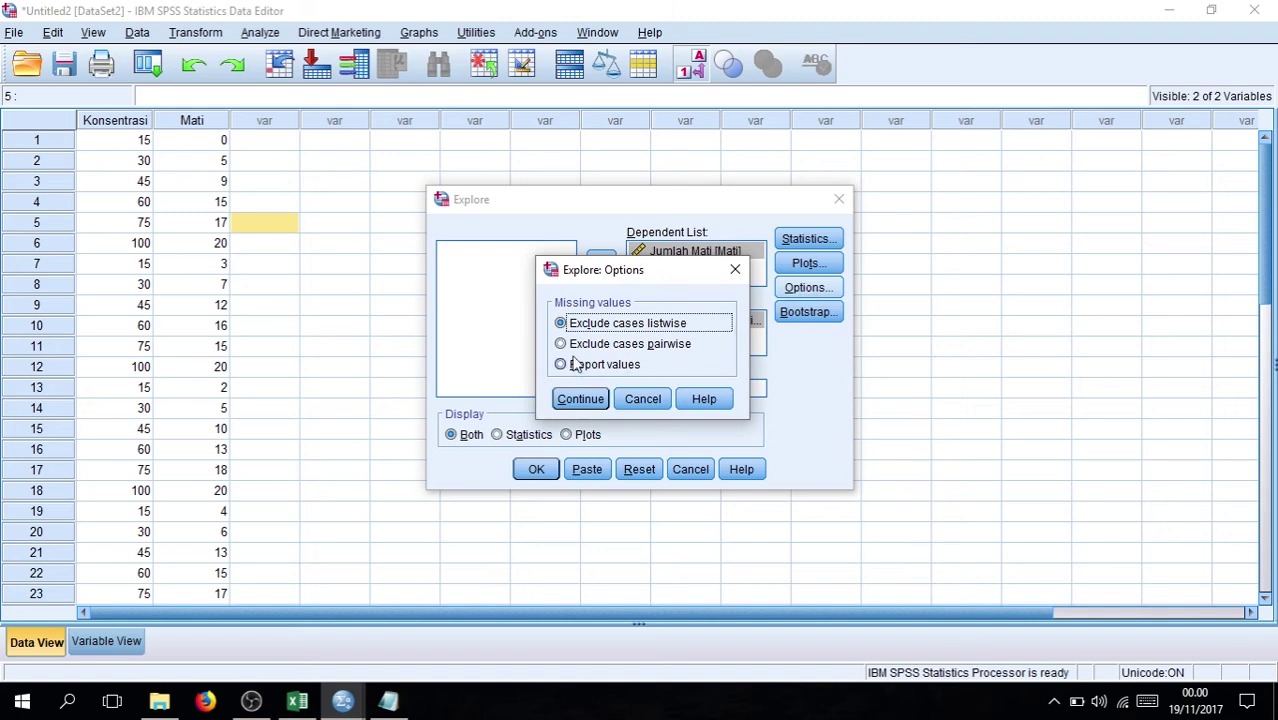
click(579, 397)
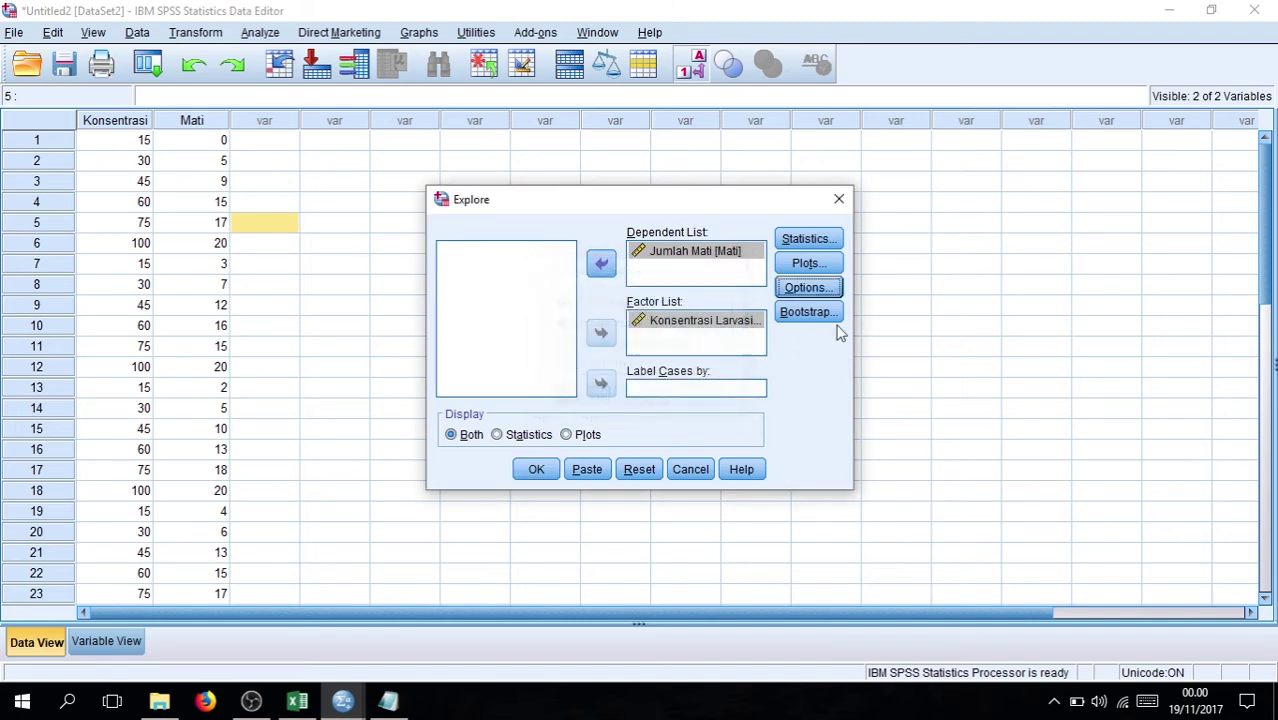
click(534, 468)
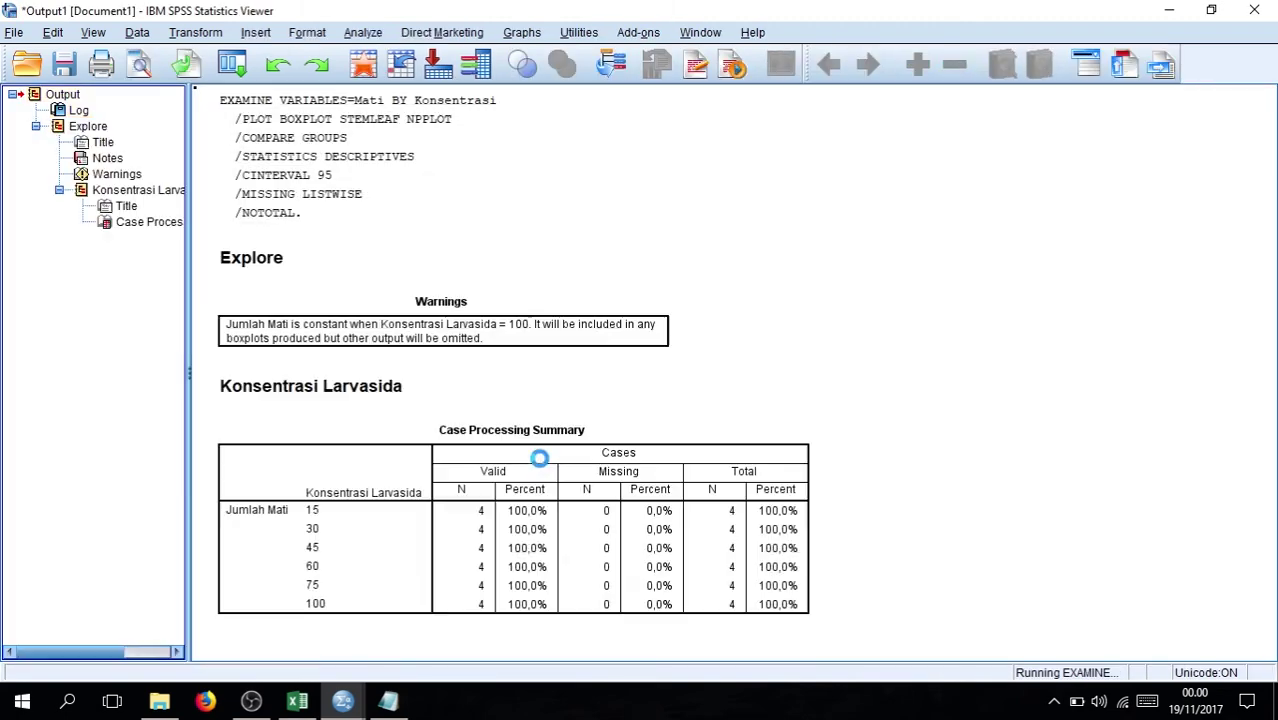
Review the Explore output through the Tests of Normality table and delete the Descriptives and Case Processing Summary tables.
scroll(757, 450, down, 20)
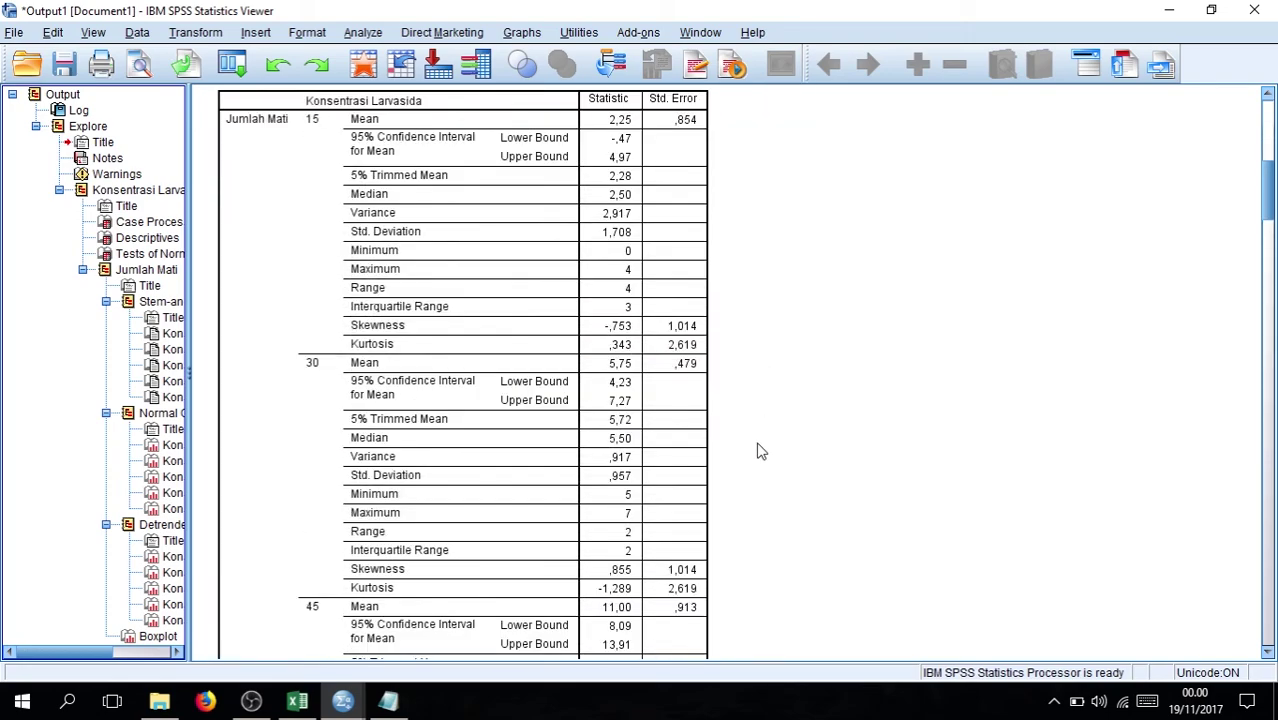
scroll(758, 455, down, 10)
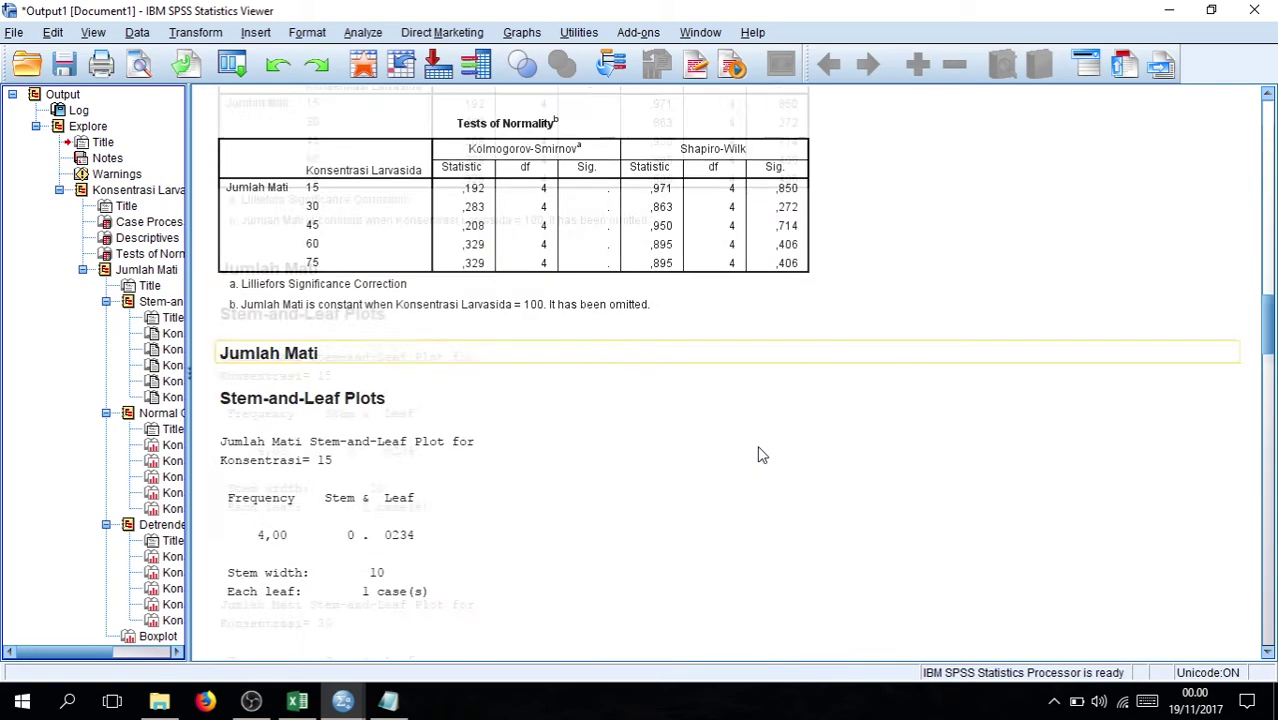
scroll(758, 455, up, 5)
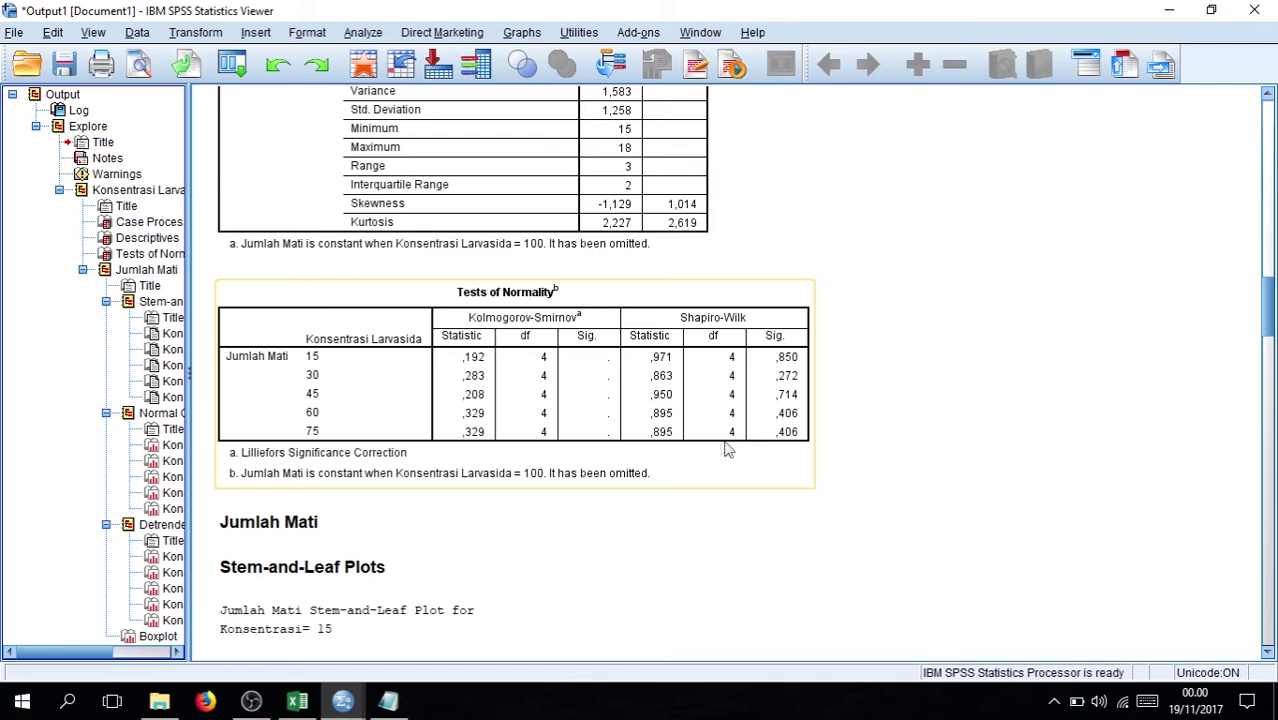
click(656, 338)
click(112, 240)
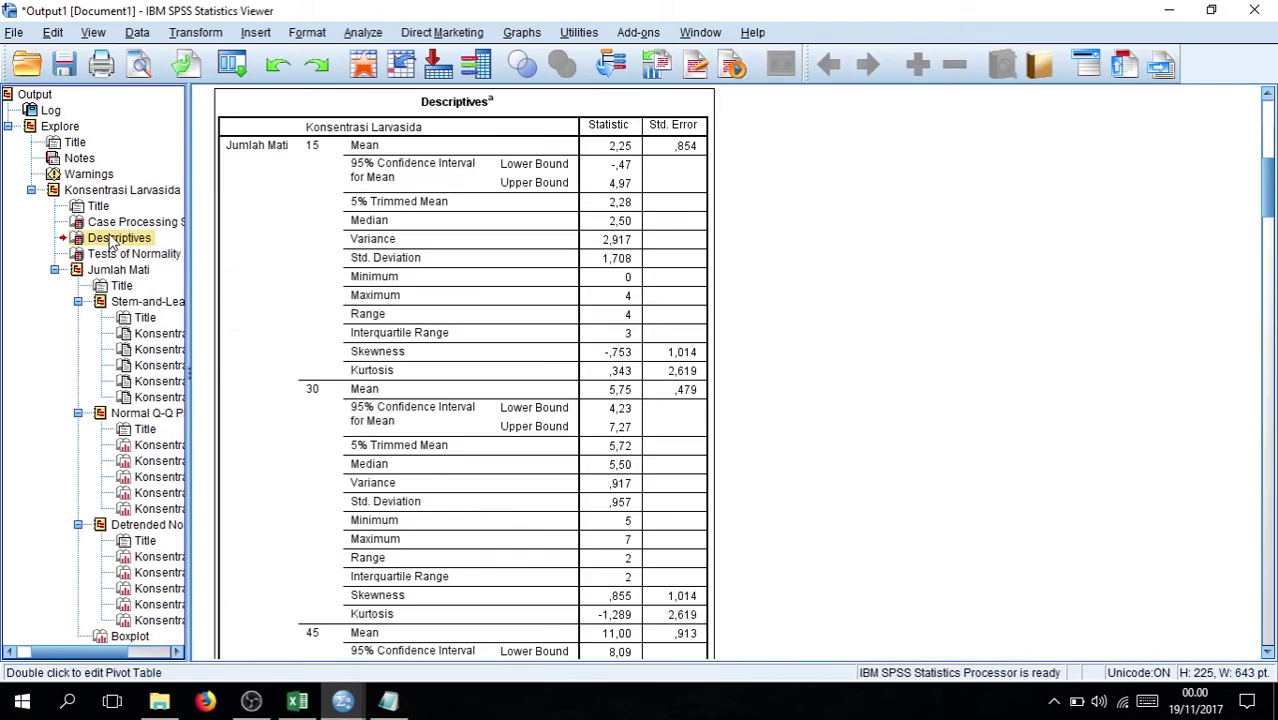
key(Delete)
click(112, 222)
key(Delete)
Delete the Explore title, Notes, Warnings and the whole Jumlah Mati plots group from the output, and select the Tests of Normality table.
click(86, 191)
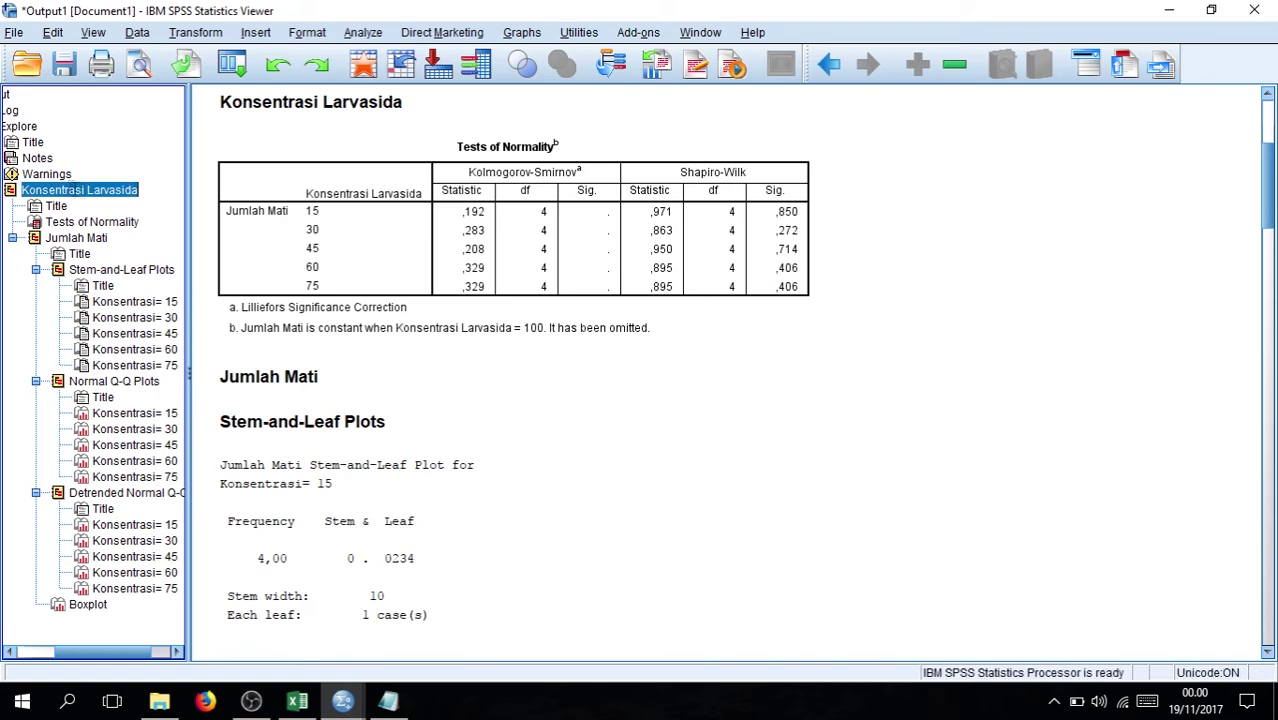
click(37, 176)
key(Delete)
click(37, 143)
key(Delete)
click(98, 190)
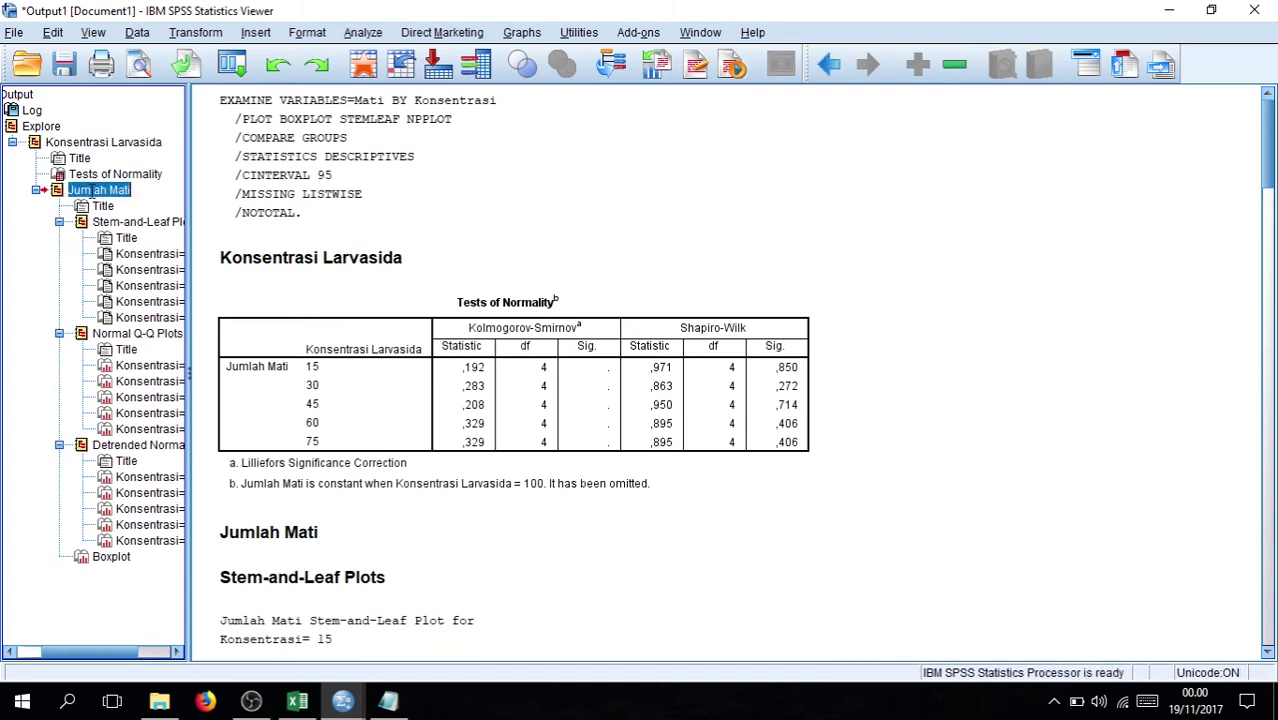
key(Delete)
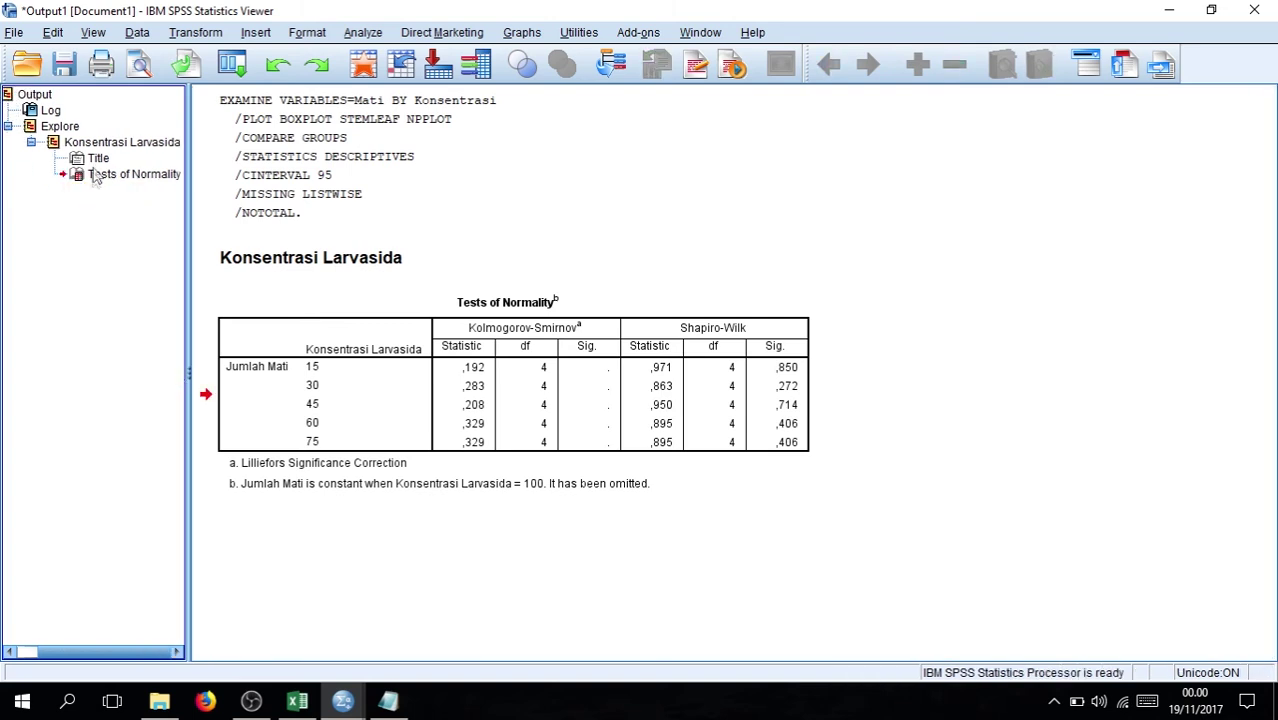
click(98, 176)
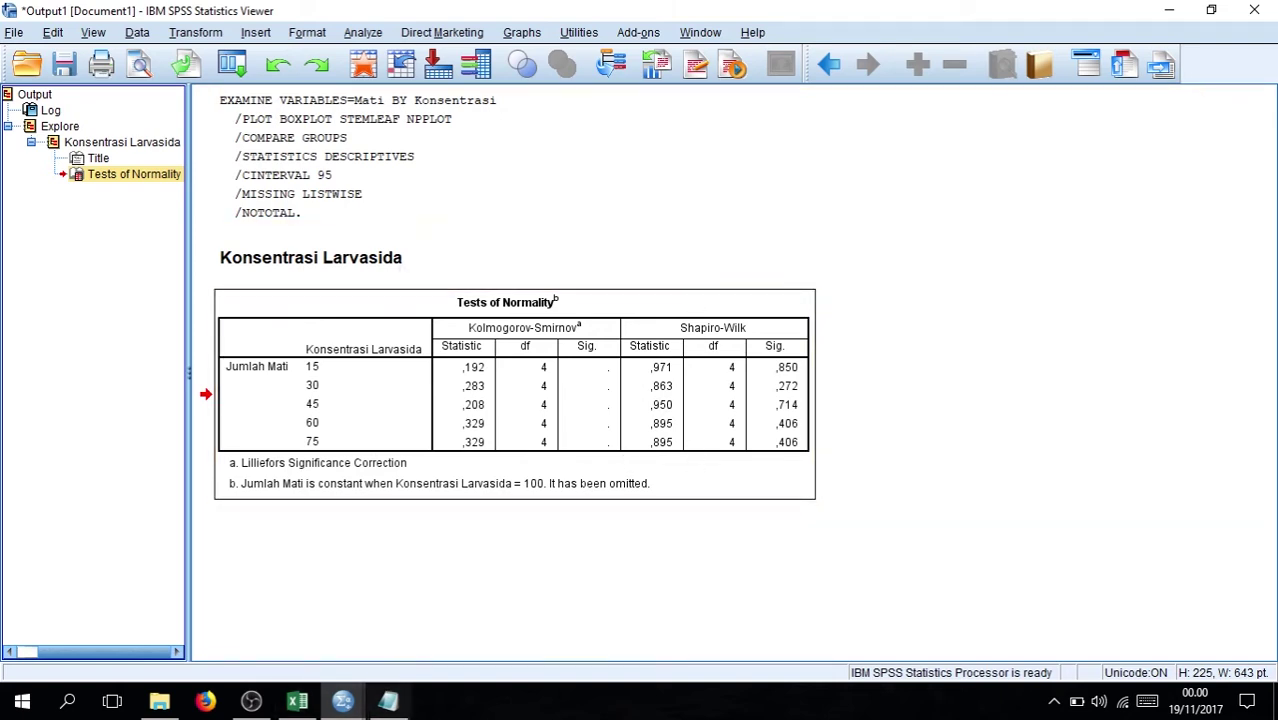
click(800, 347)
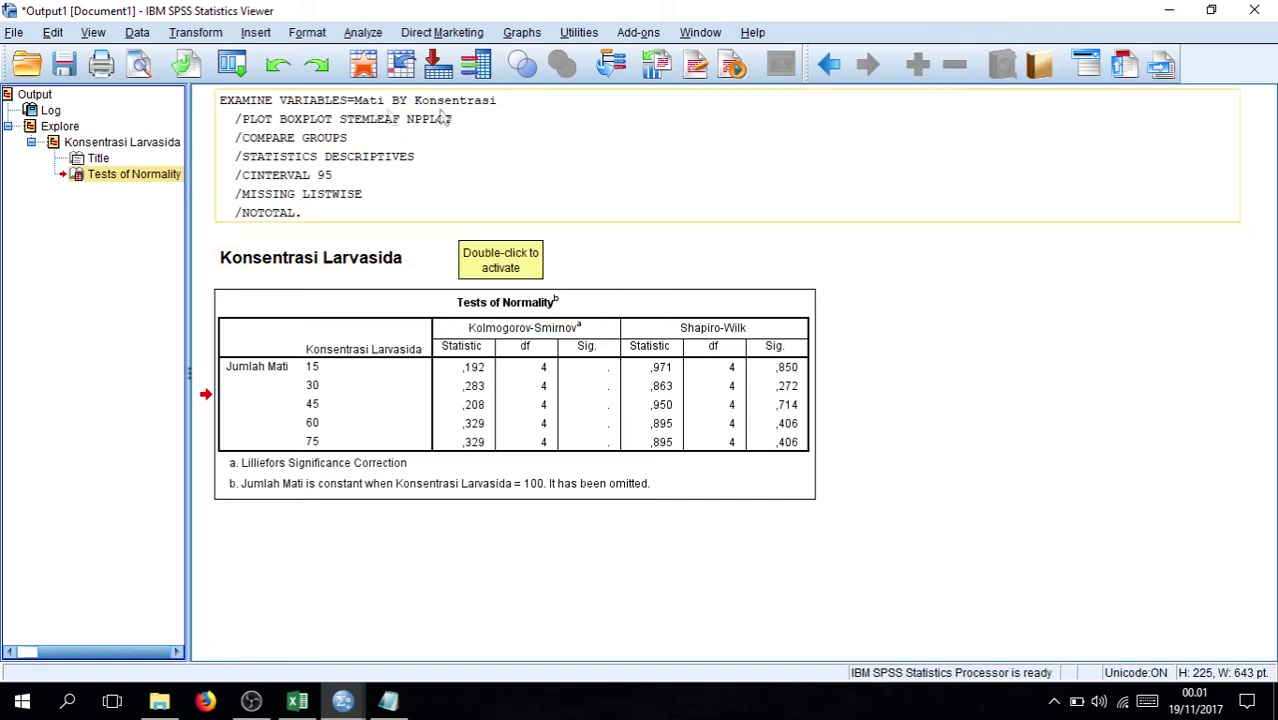
Open Linear Regression and remove the variables already assigned to the Dependent and Independent(s) boxes.
click(364, 33)
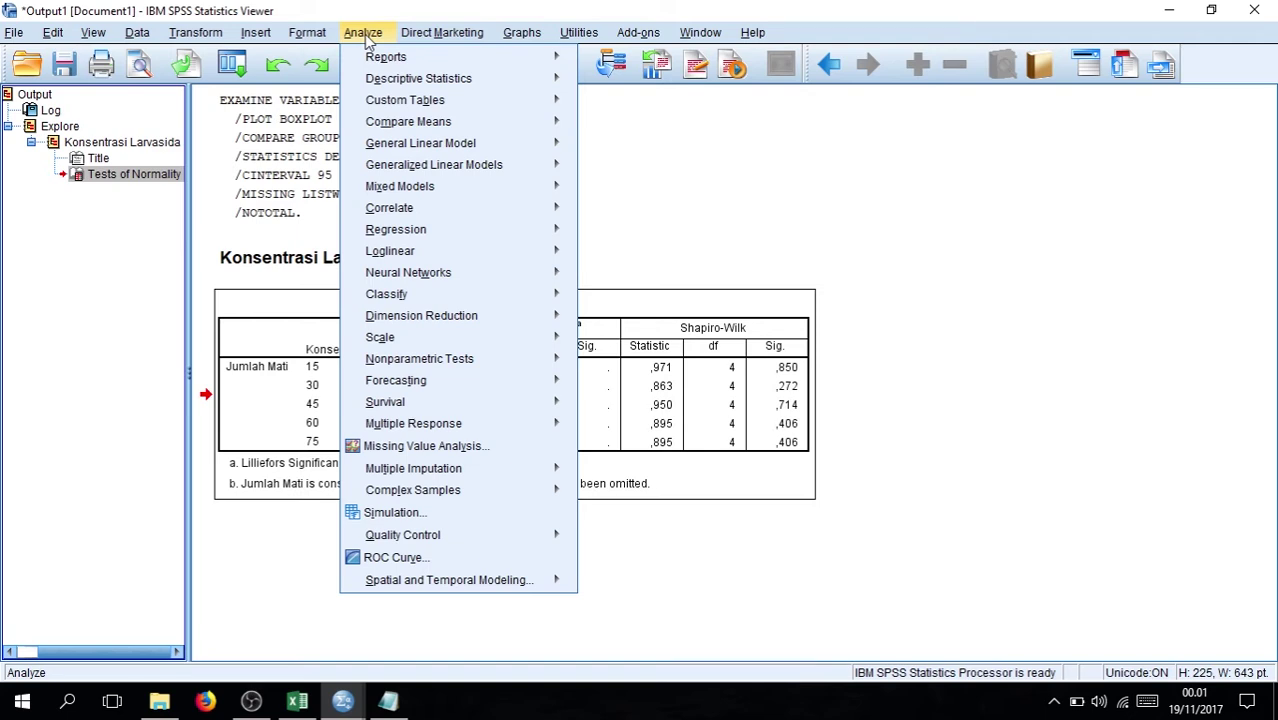
mouse_move(545, 229)
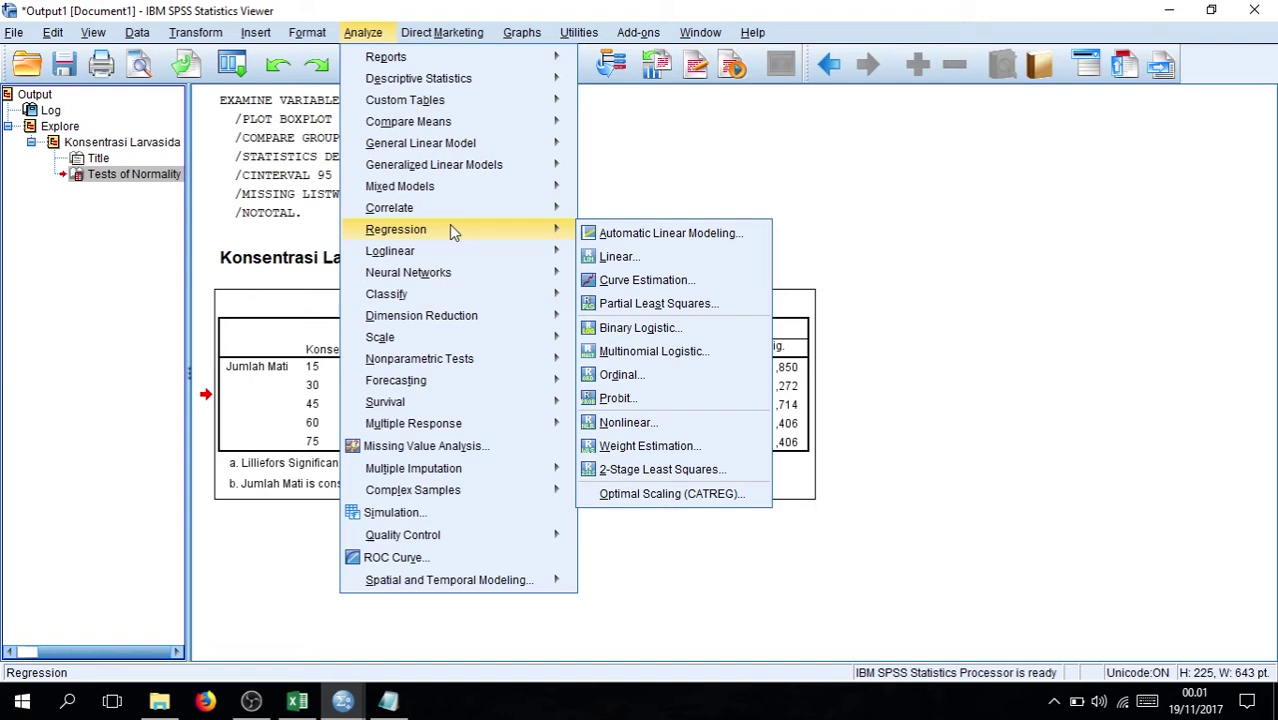
click(657, 257)
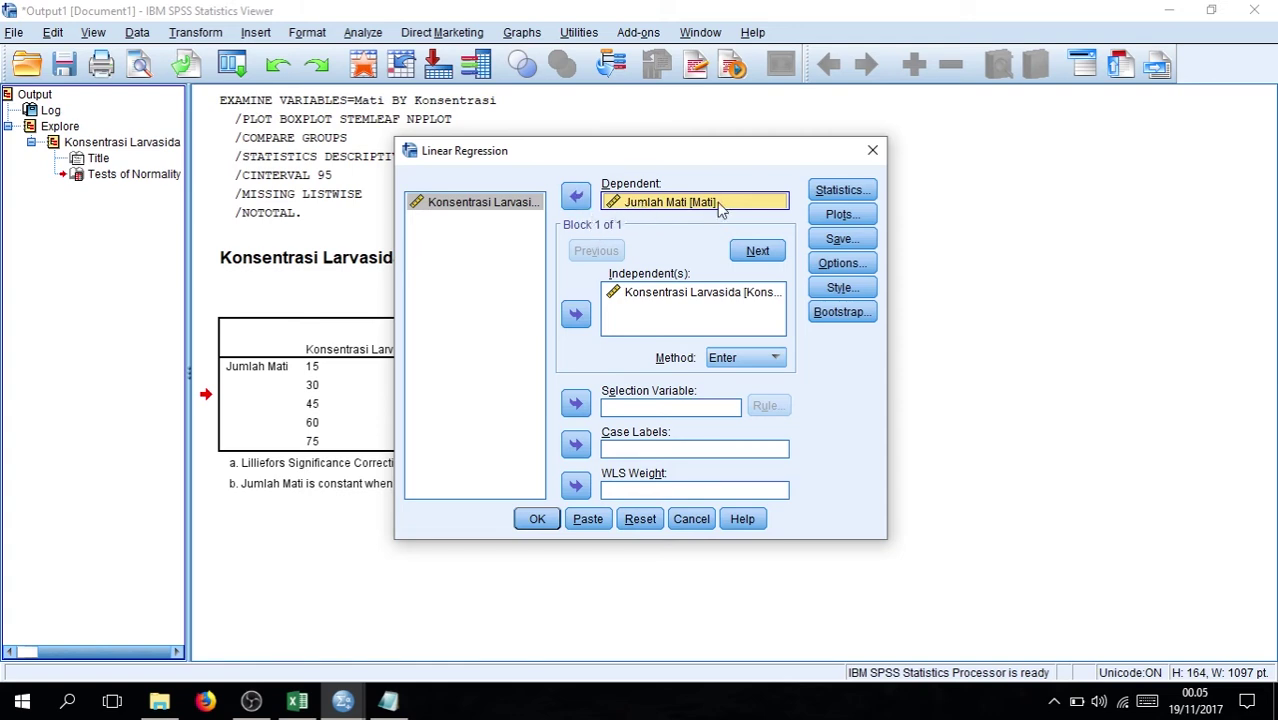
click(576, 199)
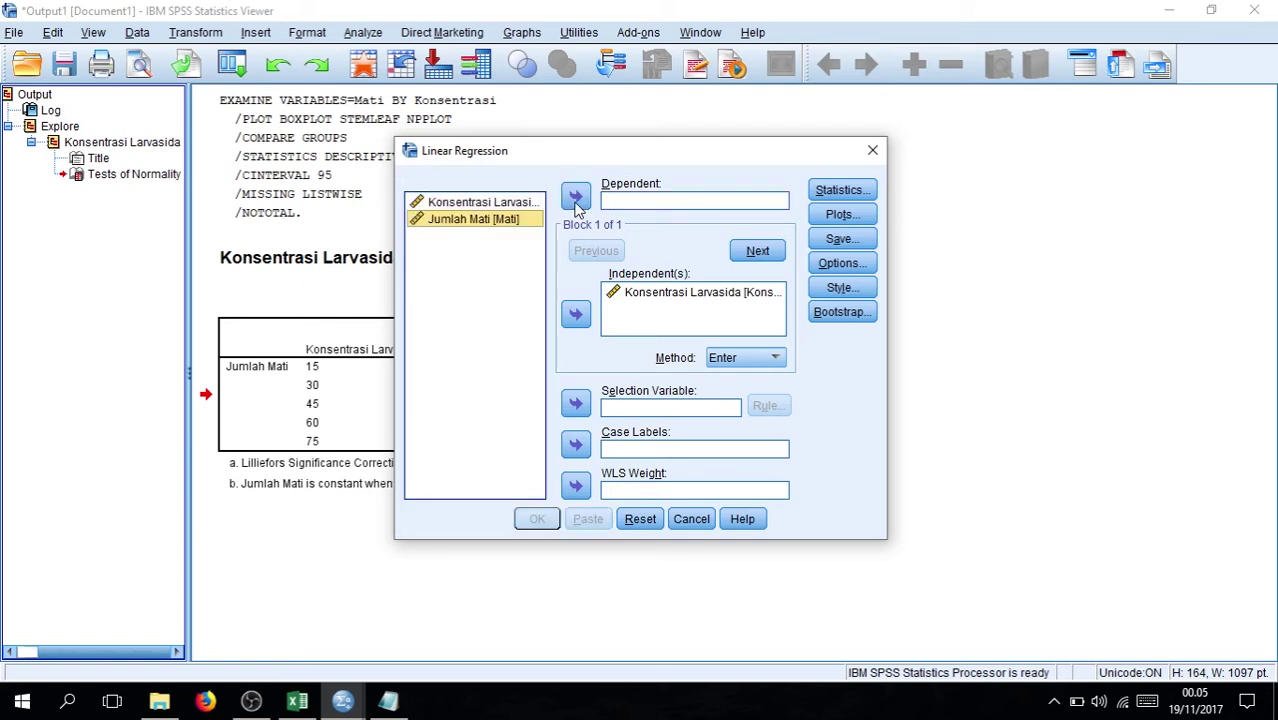
click(648, 294)
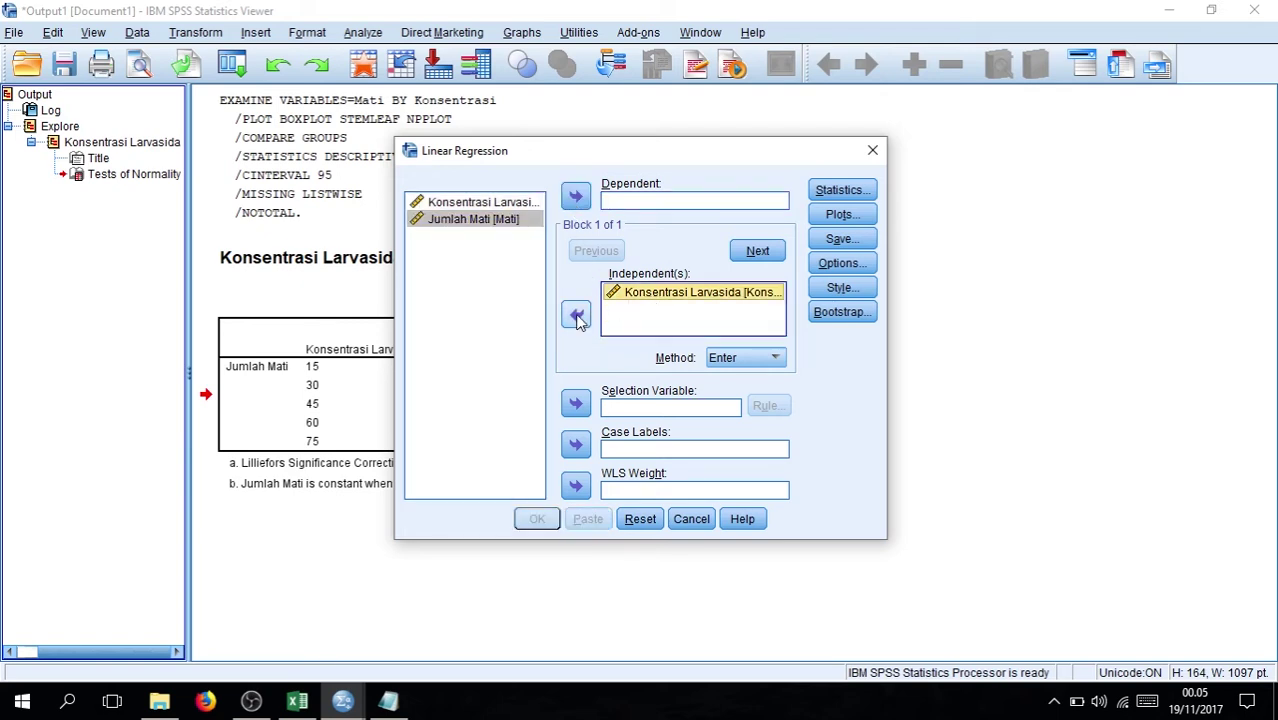
click(577, 313)
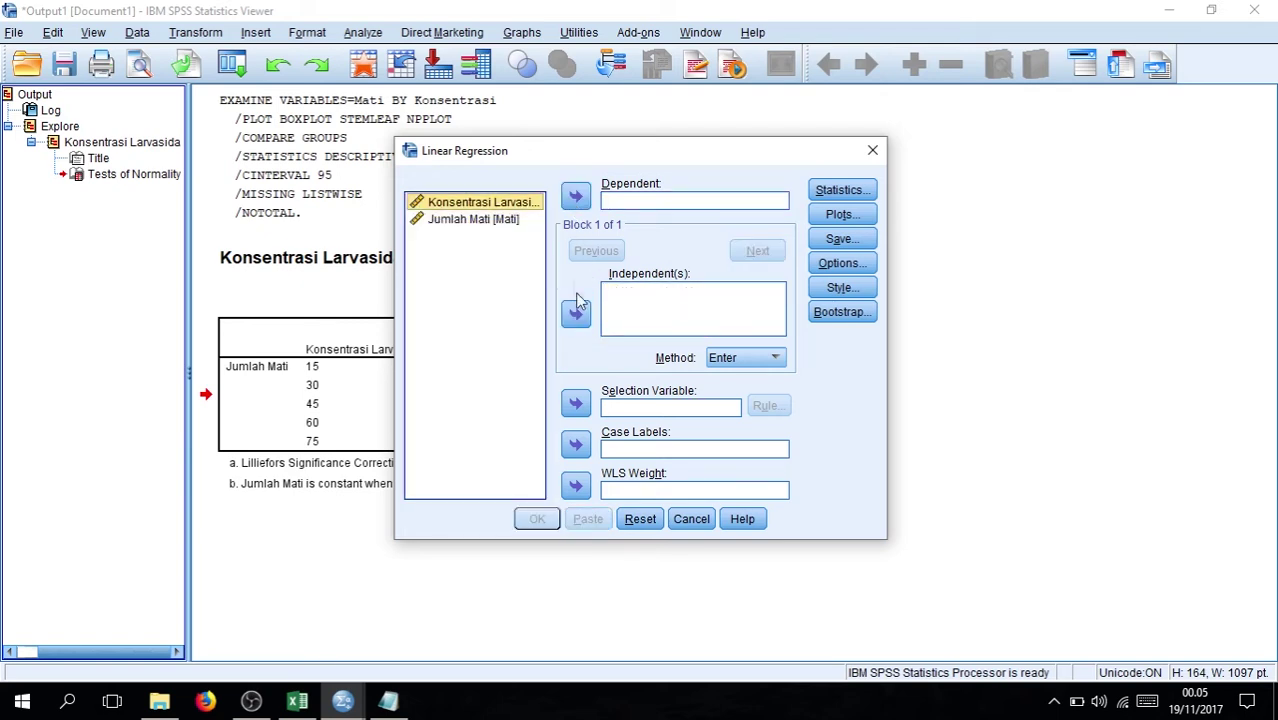
Assign Jumlah Mati as the dependent variable and Konsentrasi Larvasida as the independent variable of the linear regression.
click(537, 219)
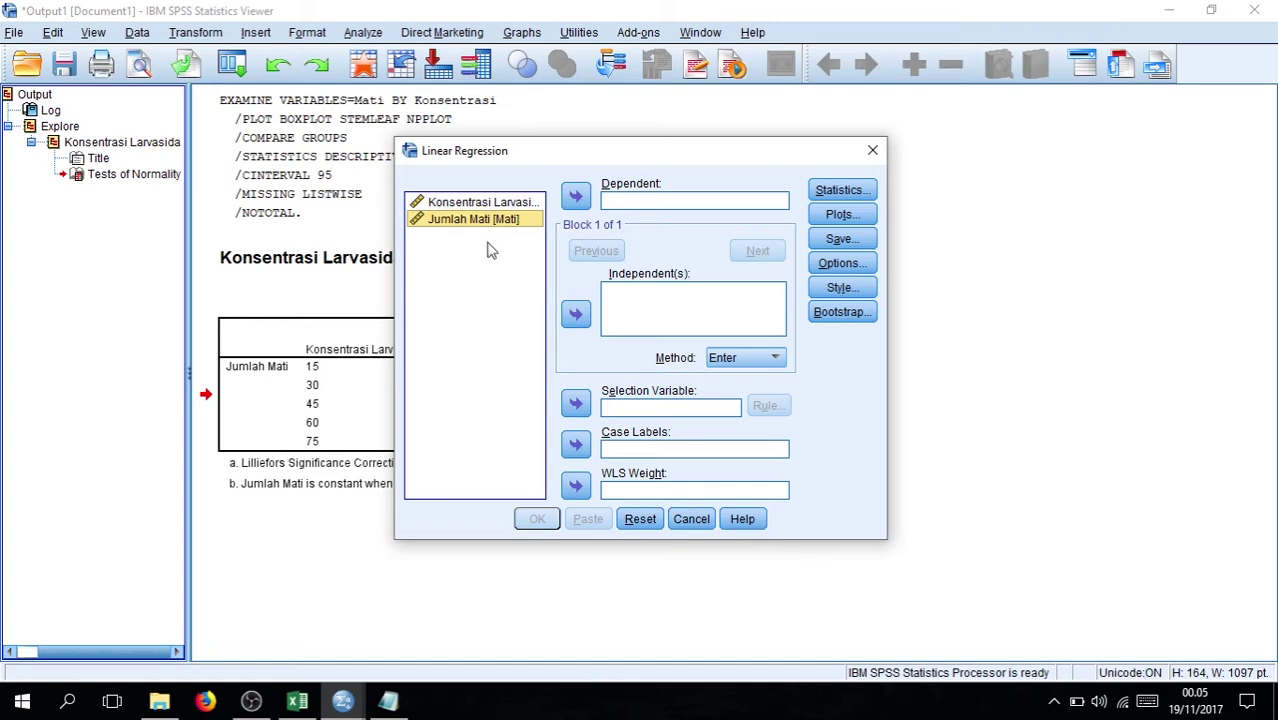
click(445, 203)
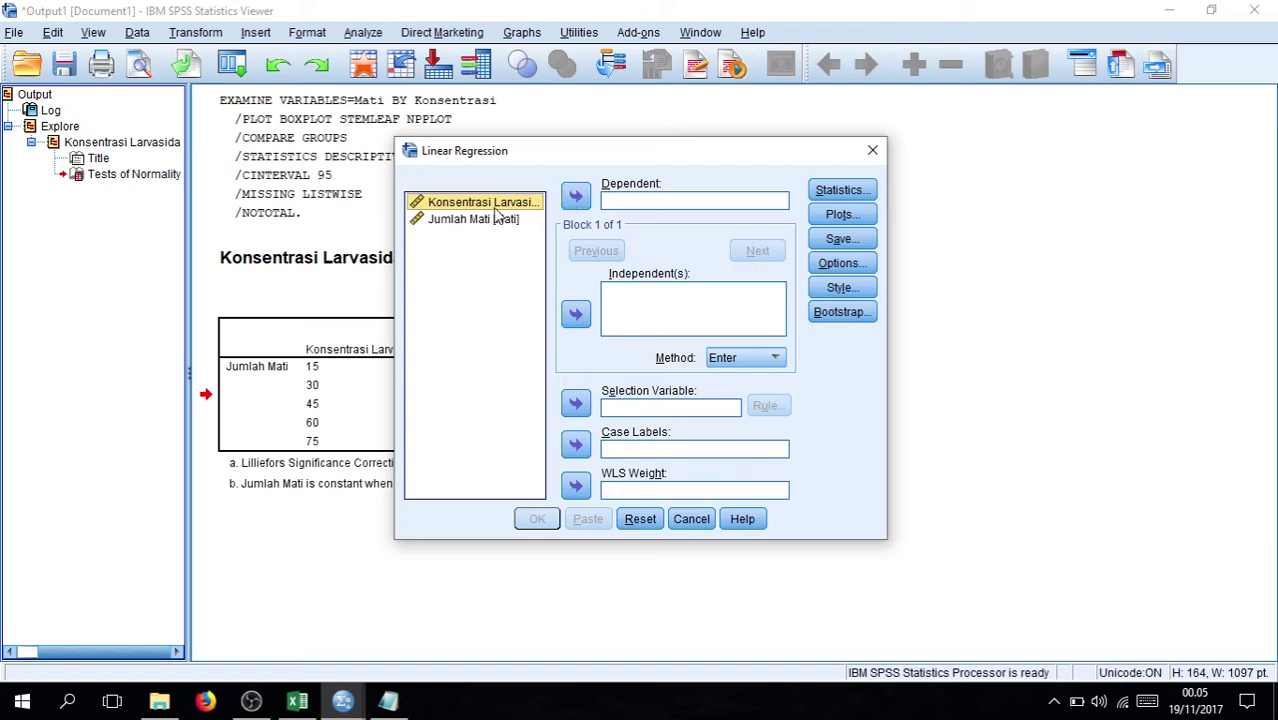
drag(485, 220, 660, 205)
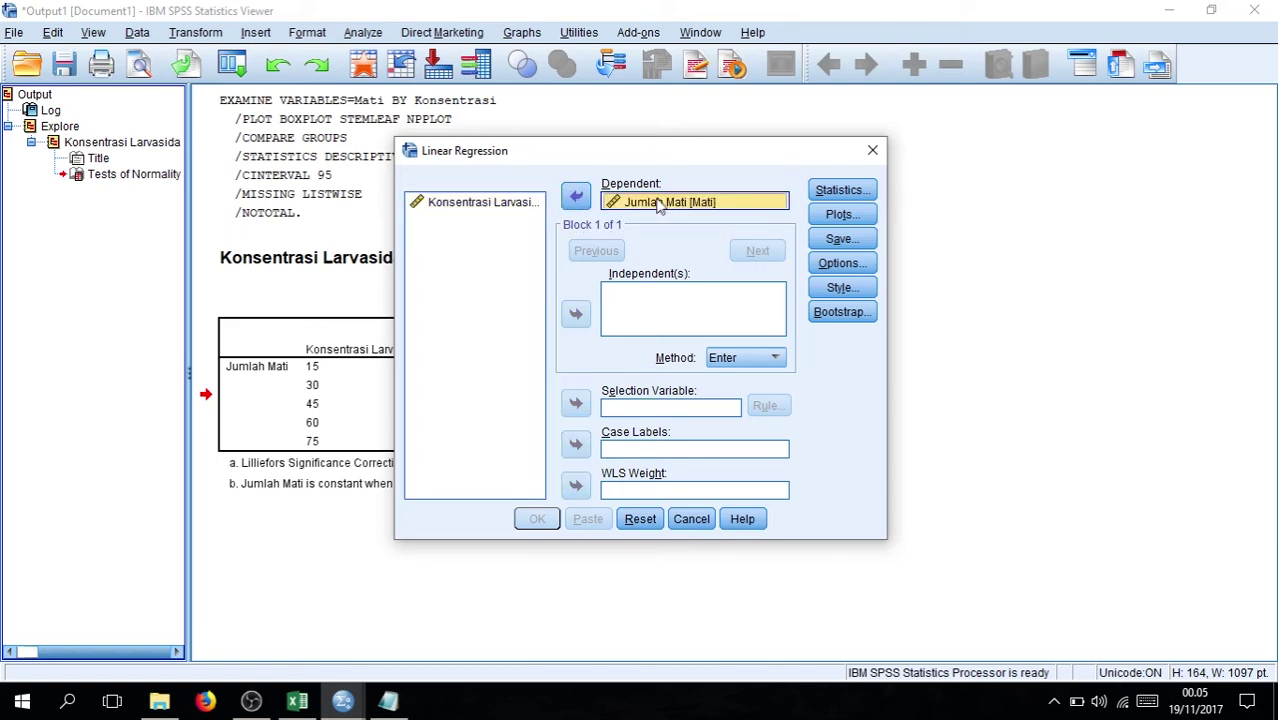
click(456, 205)
drag(463, 203, 639, 306)
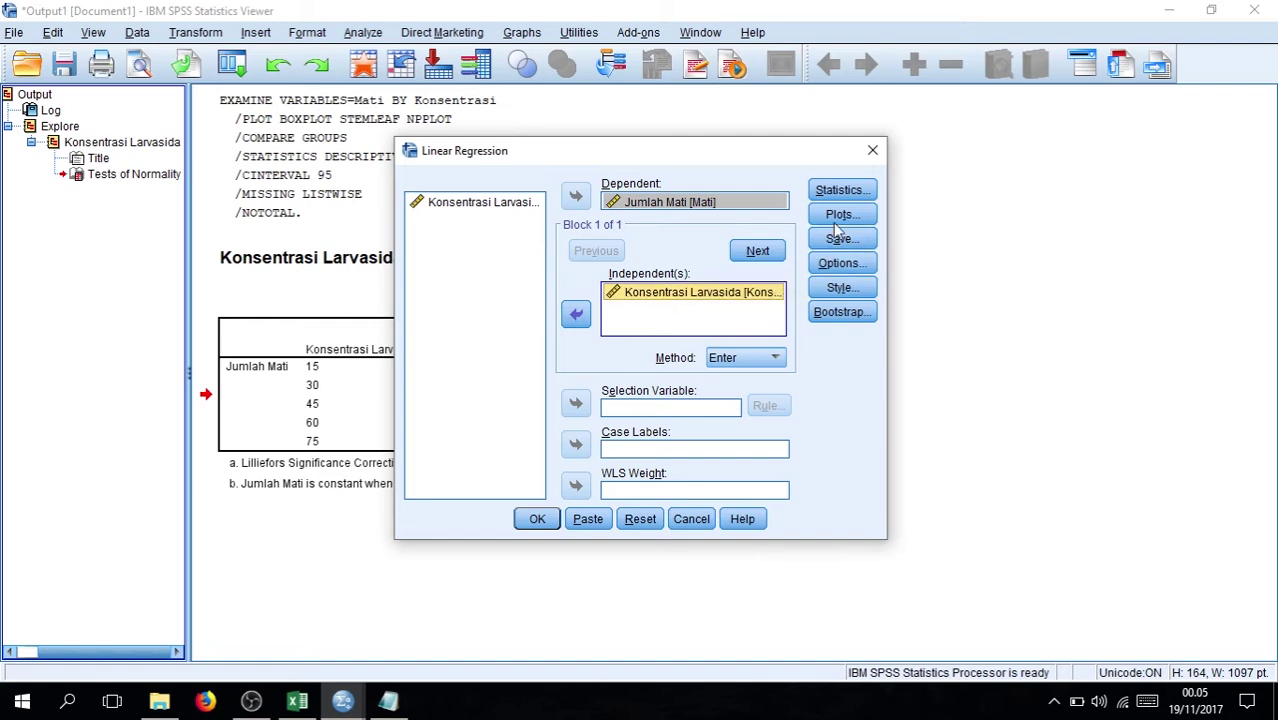
Enable Model fit together with Estimates in the linear regression statistics.
click(840, 190)
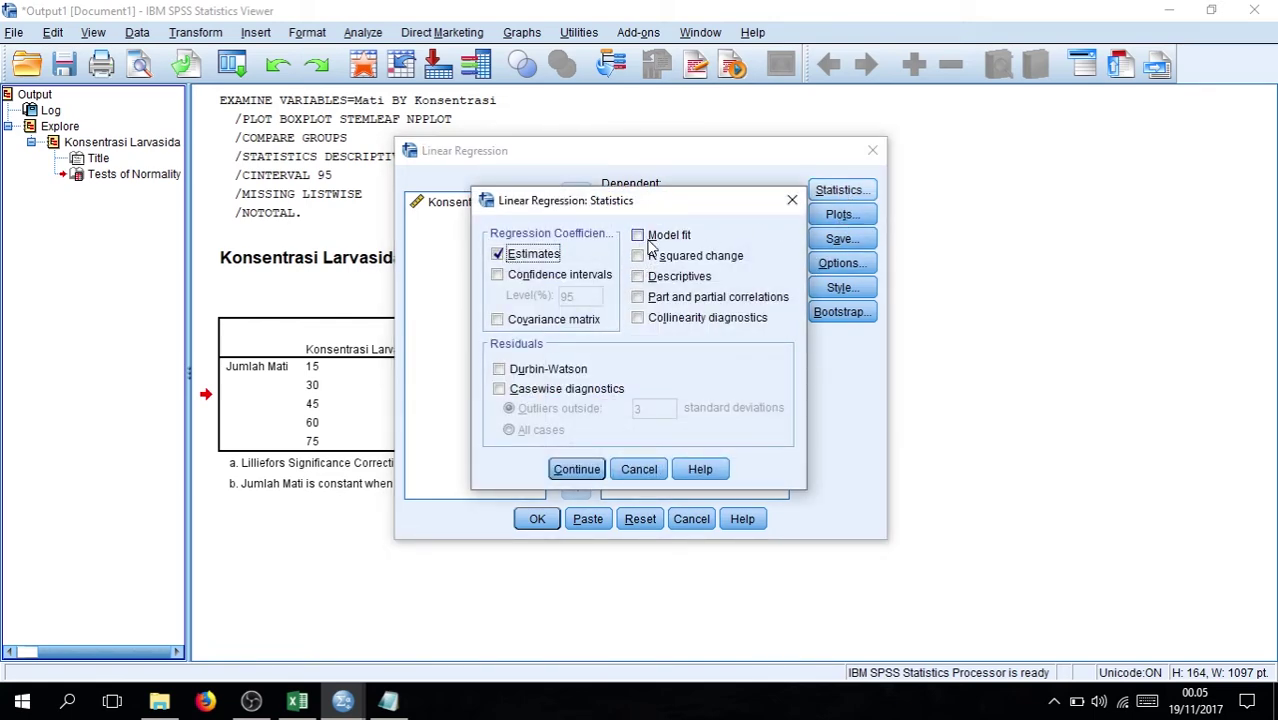
click(642, 237)
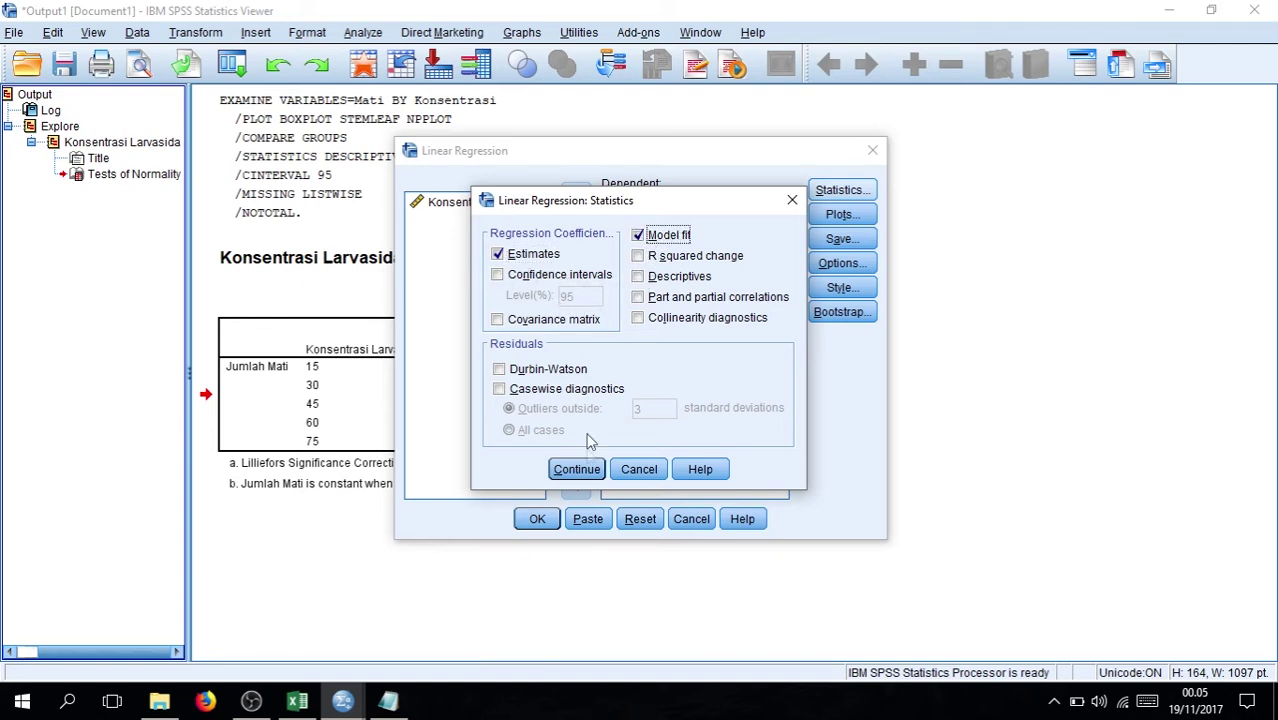
click(583, 470)
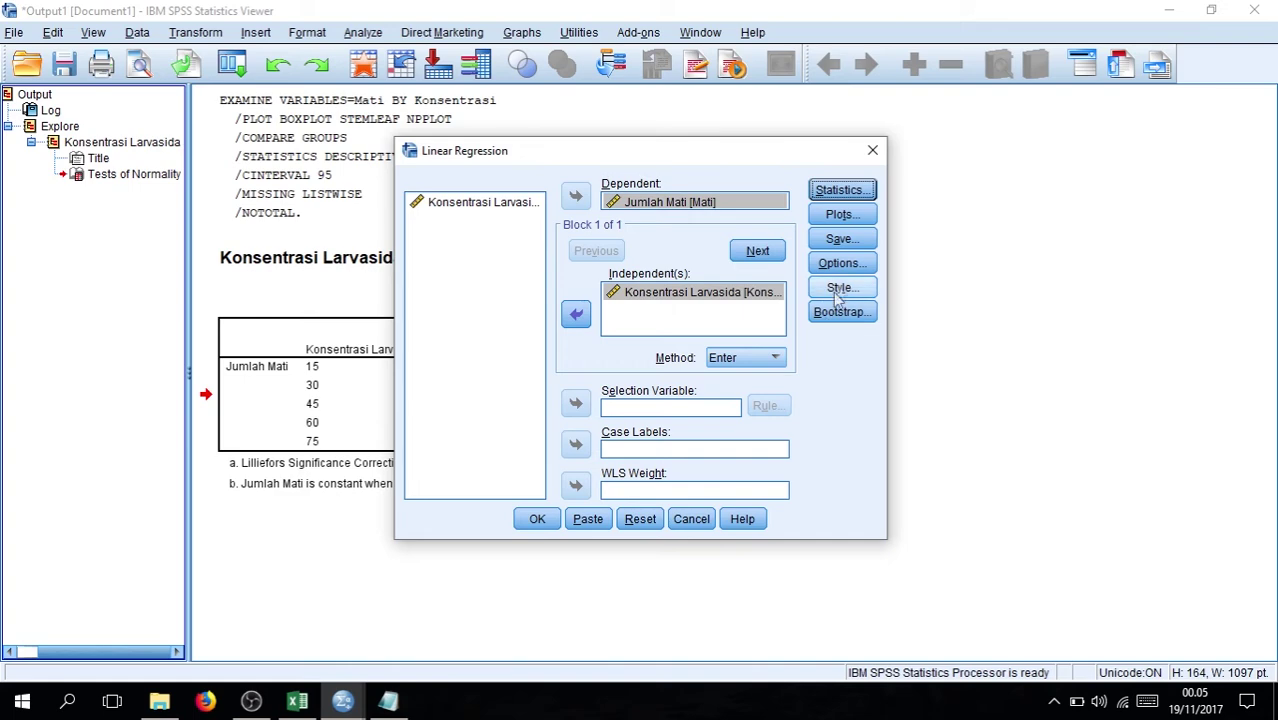
Reassign *ZPRED to the Y axis and *SDRESID to the X axis of the regression scatterplot.
click(843, 216)
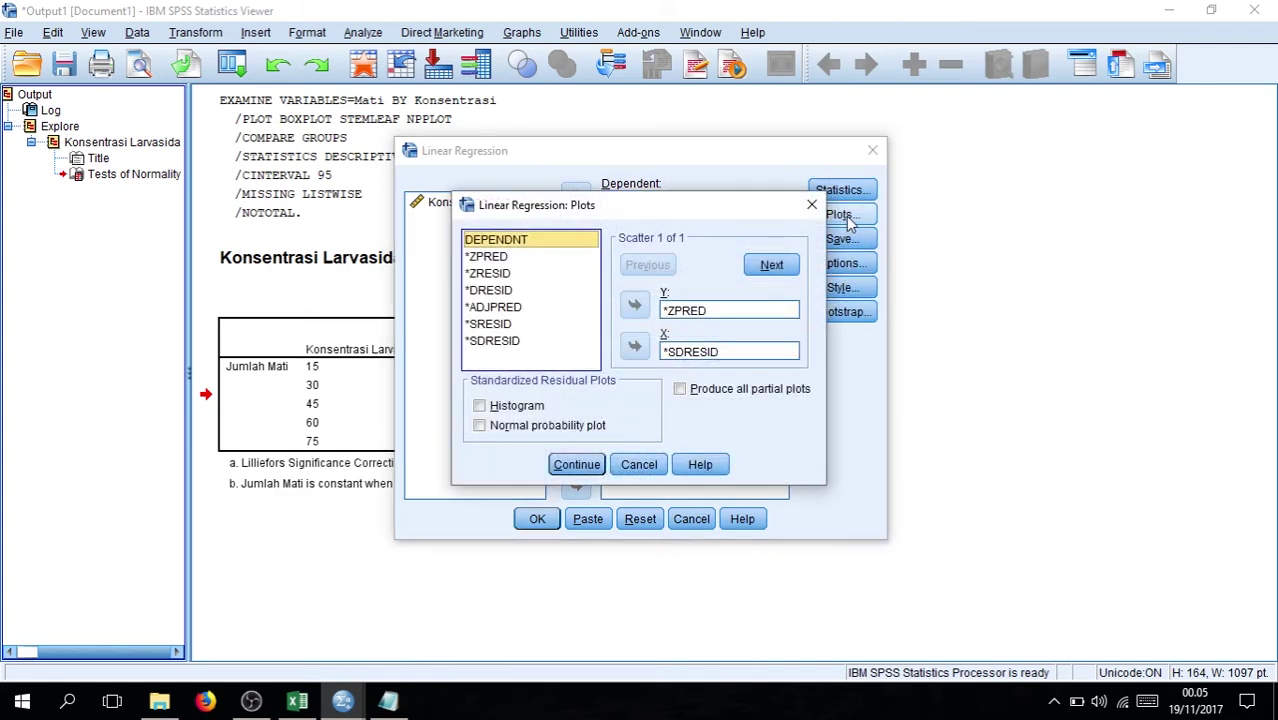
click(730, 312)
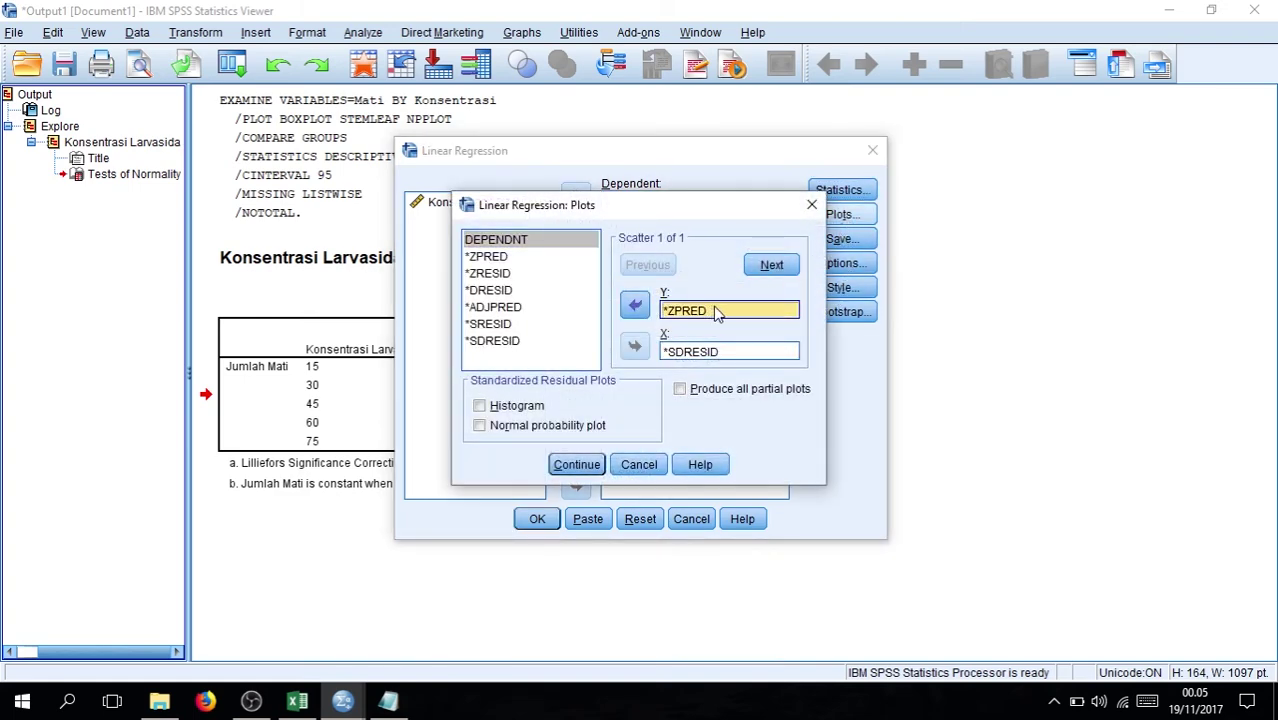
click(635, 305)
click(510, 240)
click(520, 257)
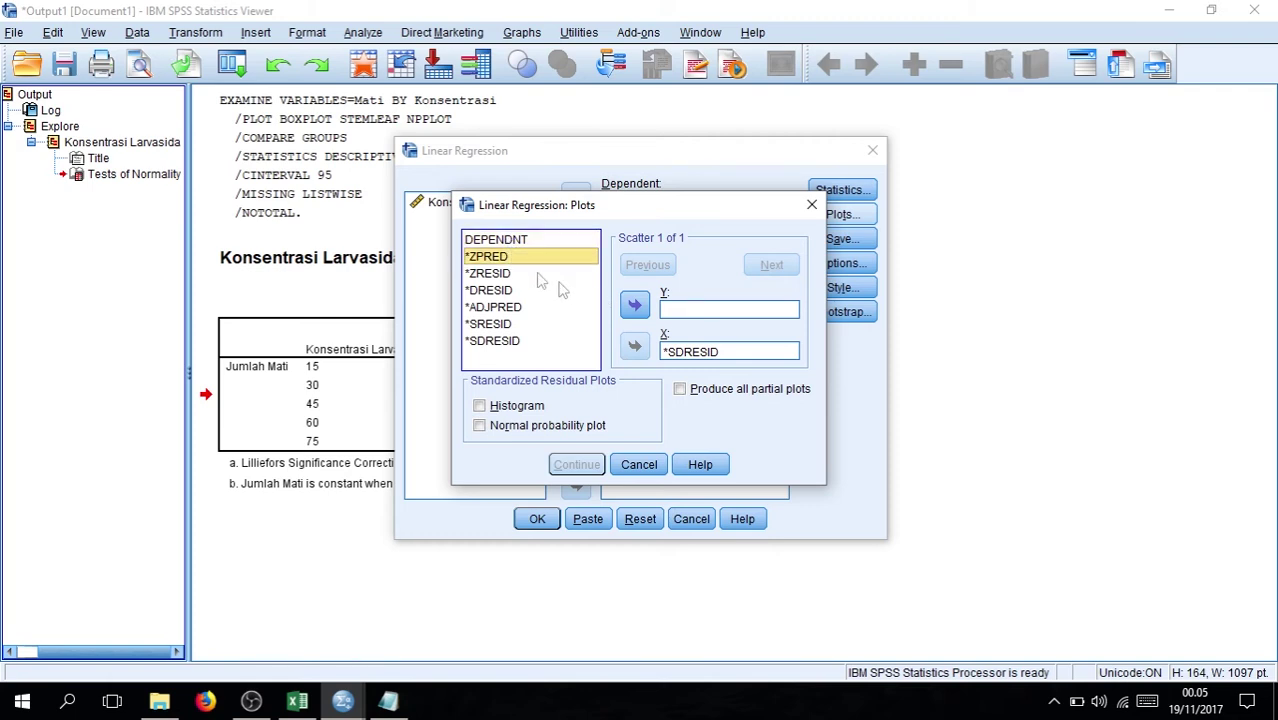
click(635, 305)
click(697, 352)
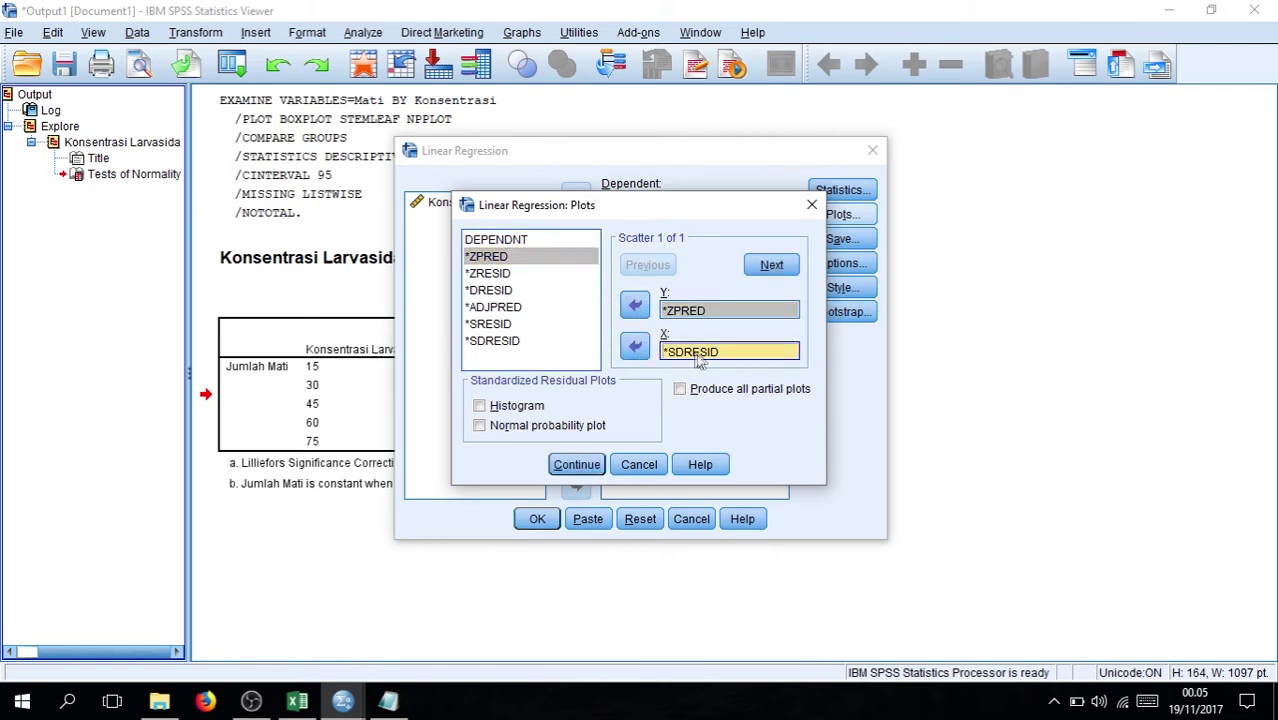
click(636, 347)
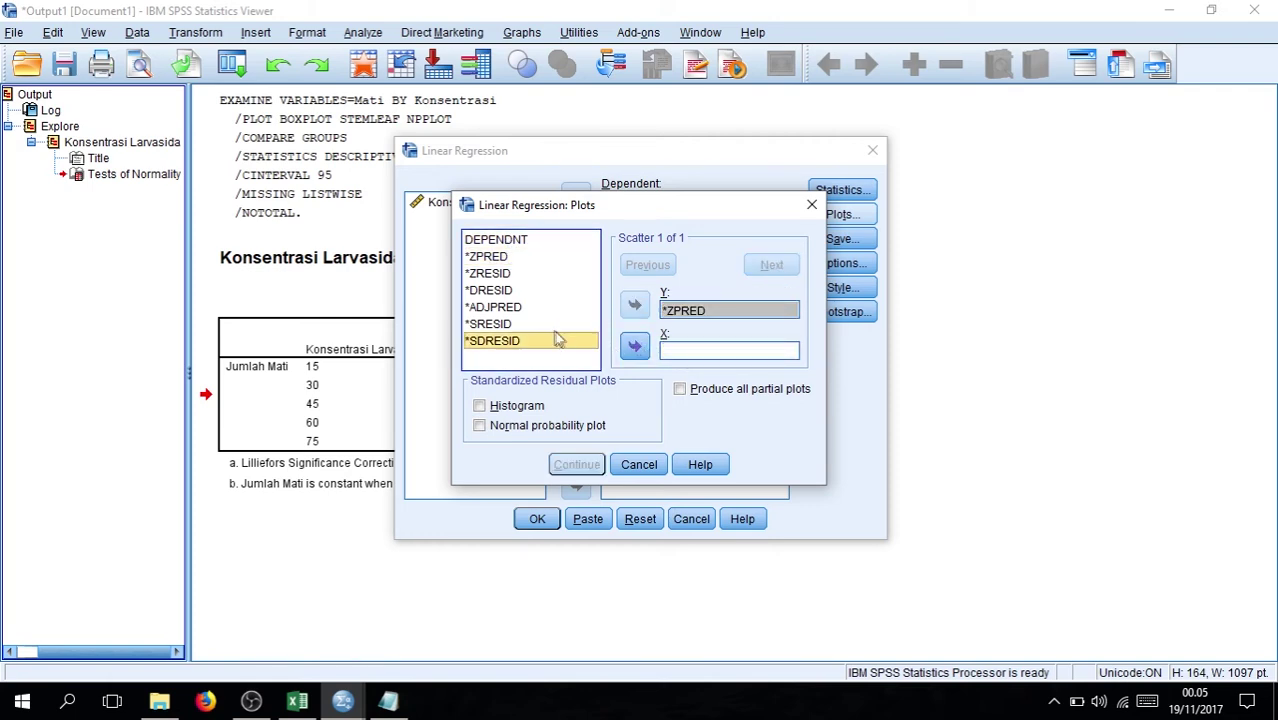
click(634, 347)
click(576, 464)
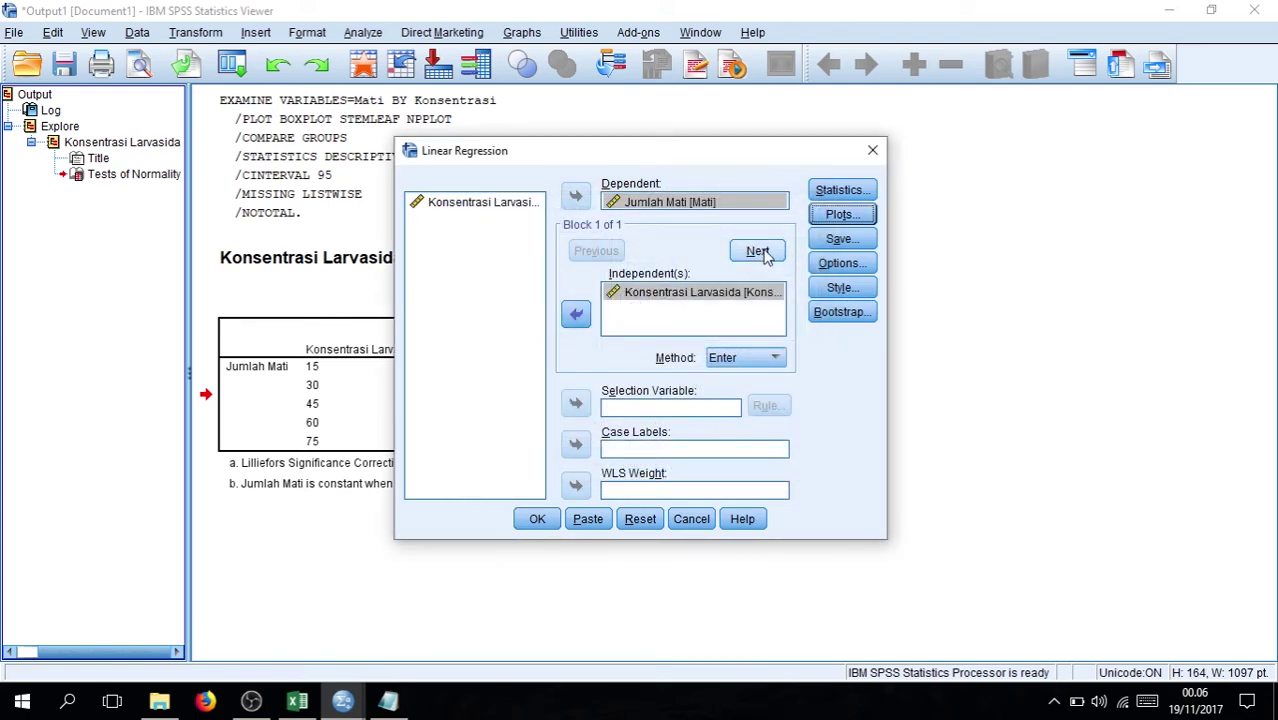
Review the stepping criteria and missing-value options, keep them as set, and run the linear regression.
click(843, 265)
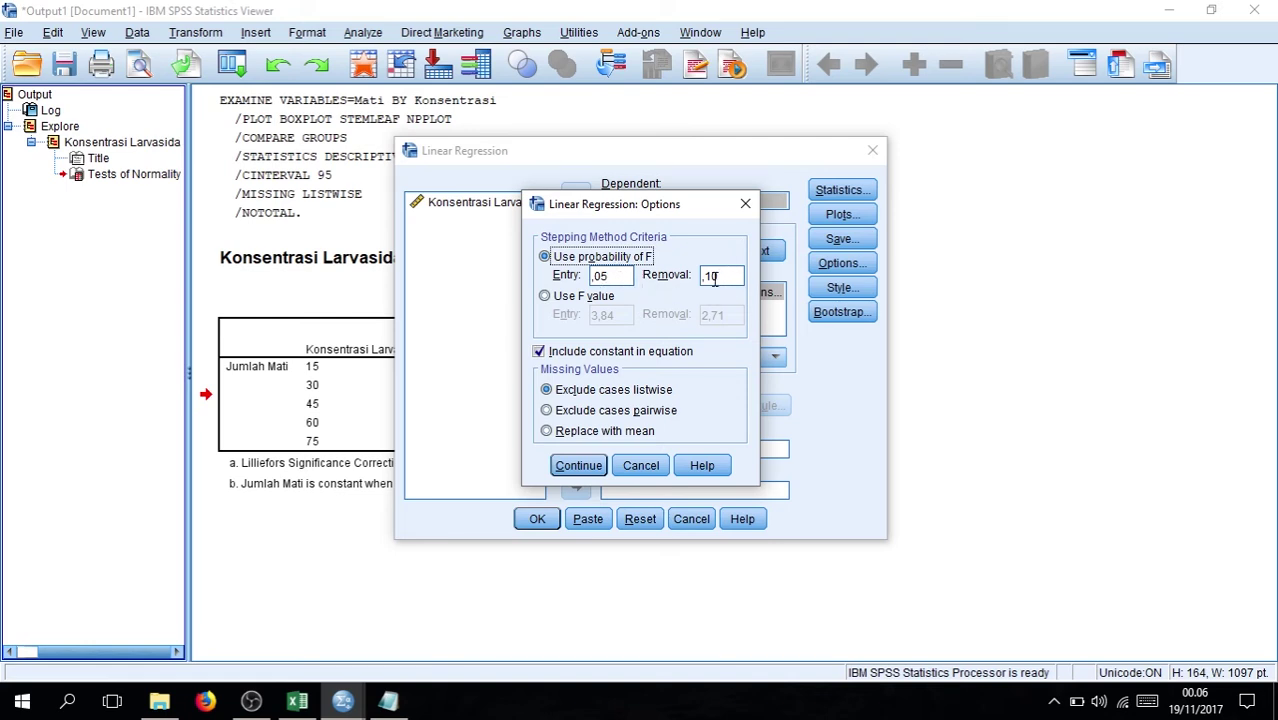
click(578, 465)
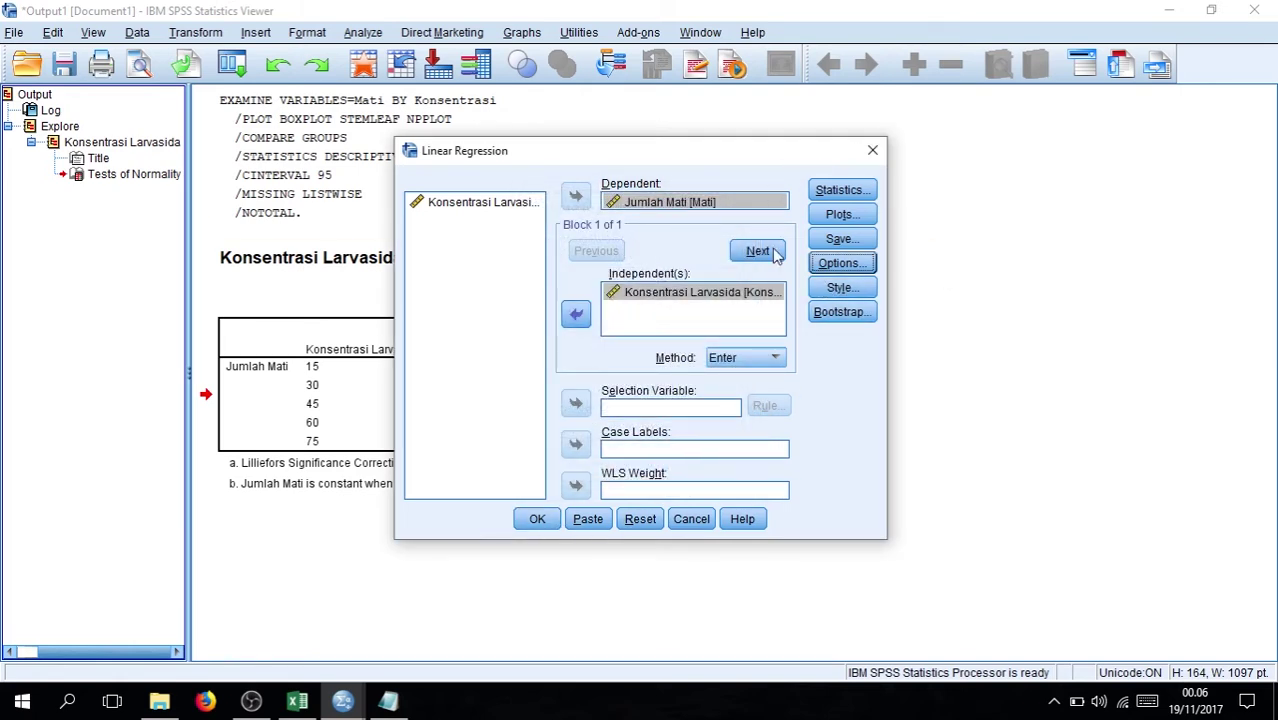
click(535, 519)
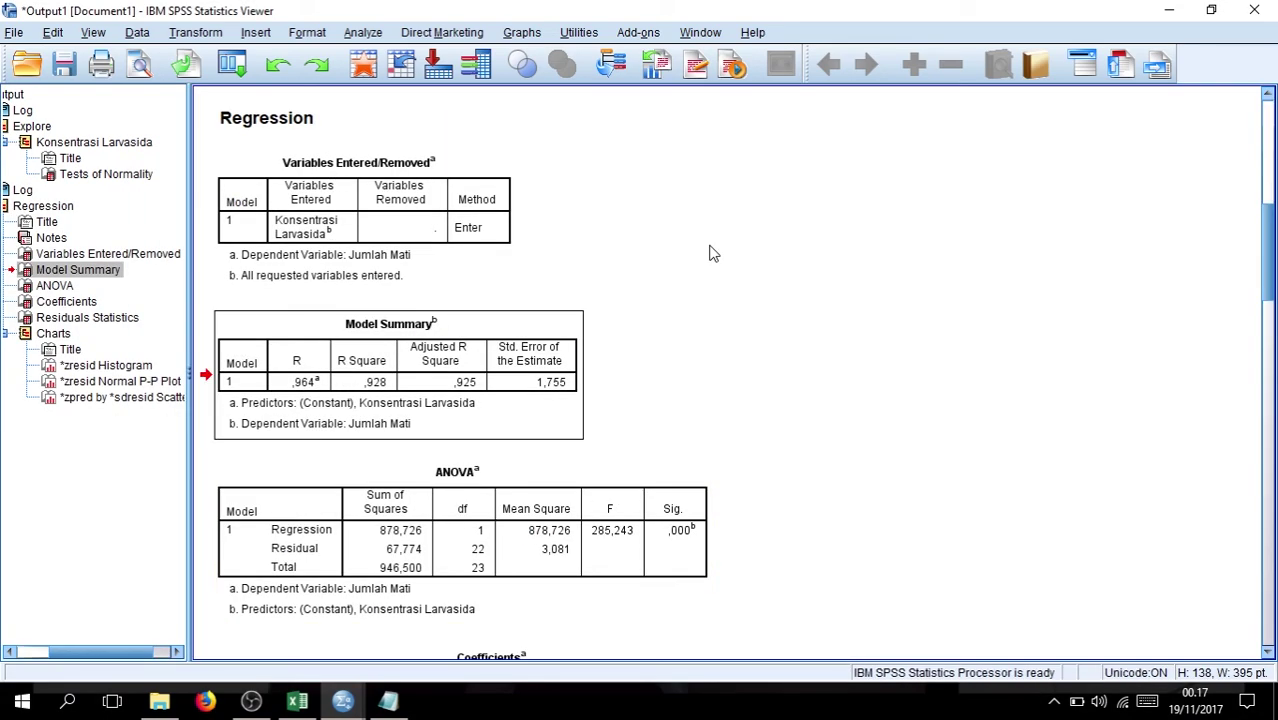
Examine the residual histogram, the normal P-P plot and the scatterplot in the regression output.
scroll(710, 253, down, 20)
scroll(710, 253, up, 3)
scroll(710, 253, down, 1)
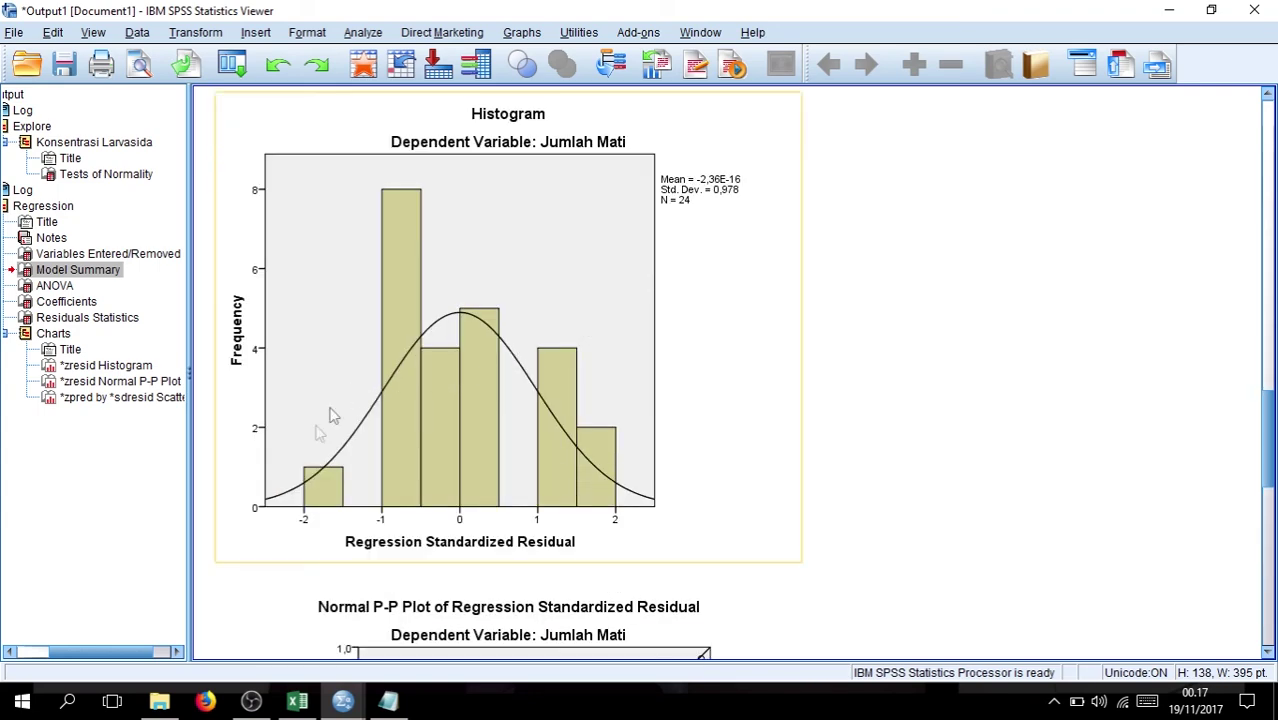
click(222, 336)
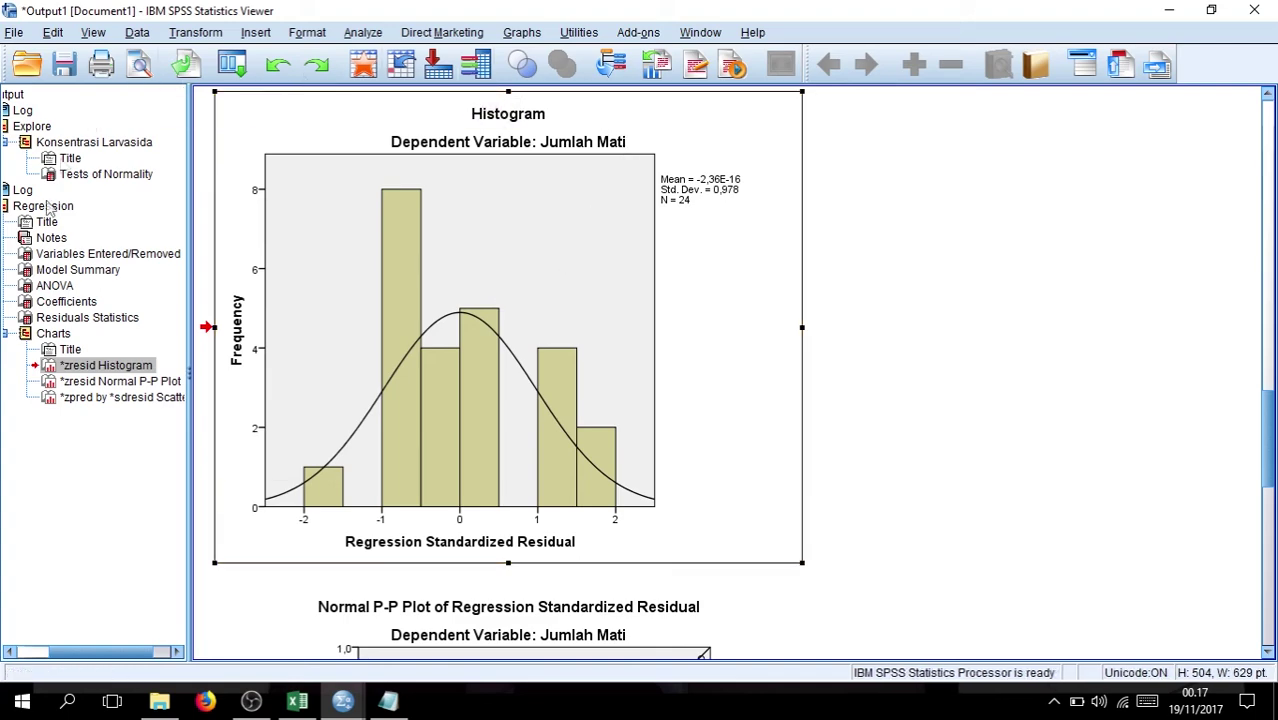
scroll(560, 400, down, 3)
scroll(585, 450, down, 3)
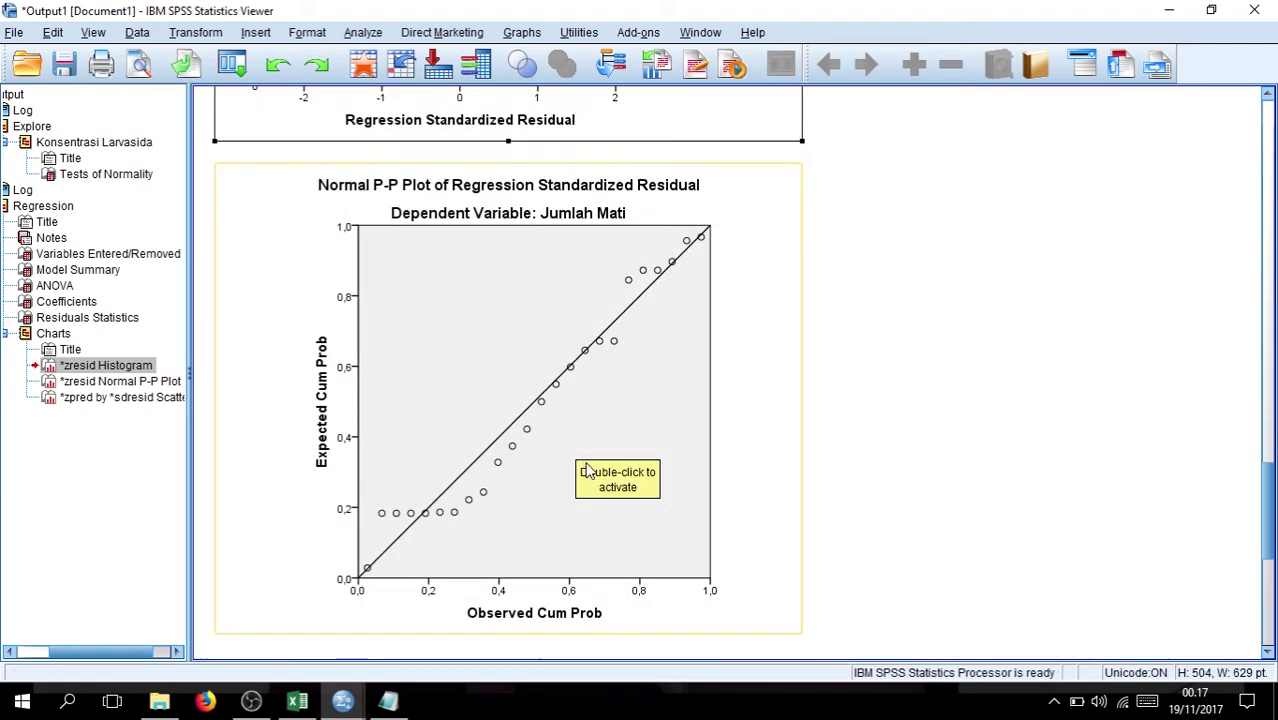
click(757, 240)
scroll(757, 275, down, 1)
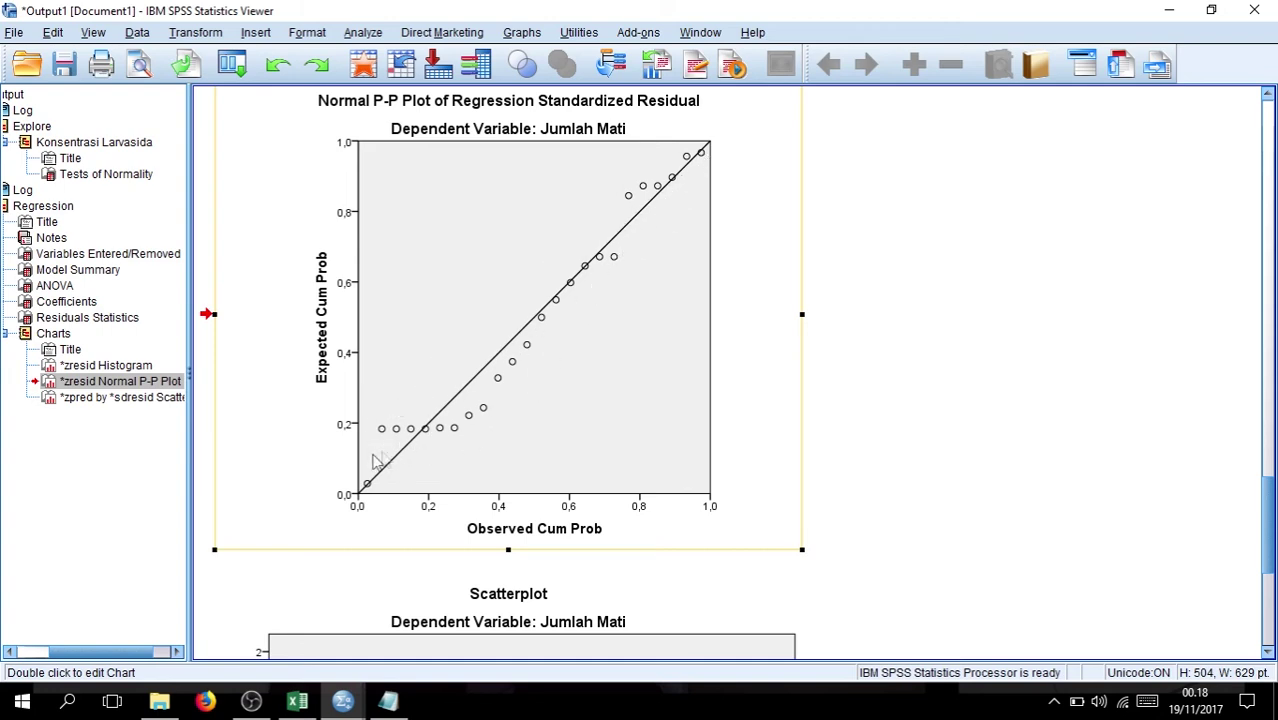
scroll(676, 388, down, 5)
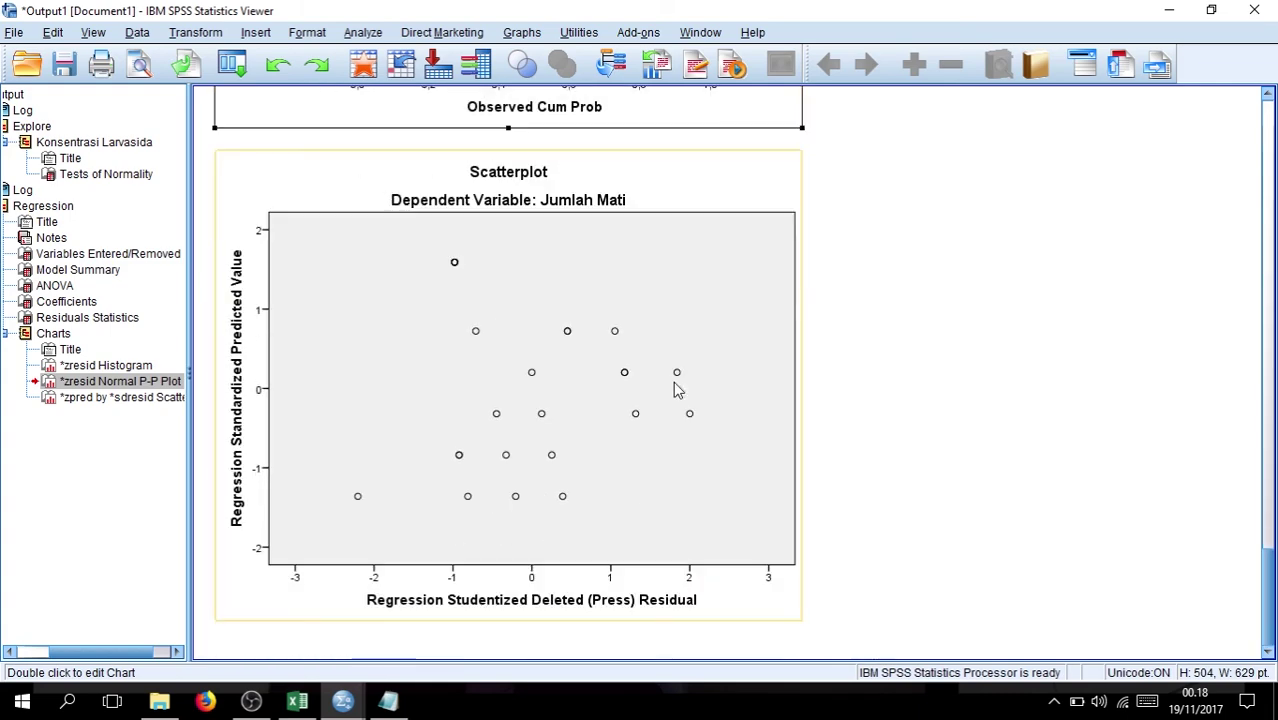
click(773, 240)
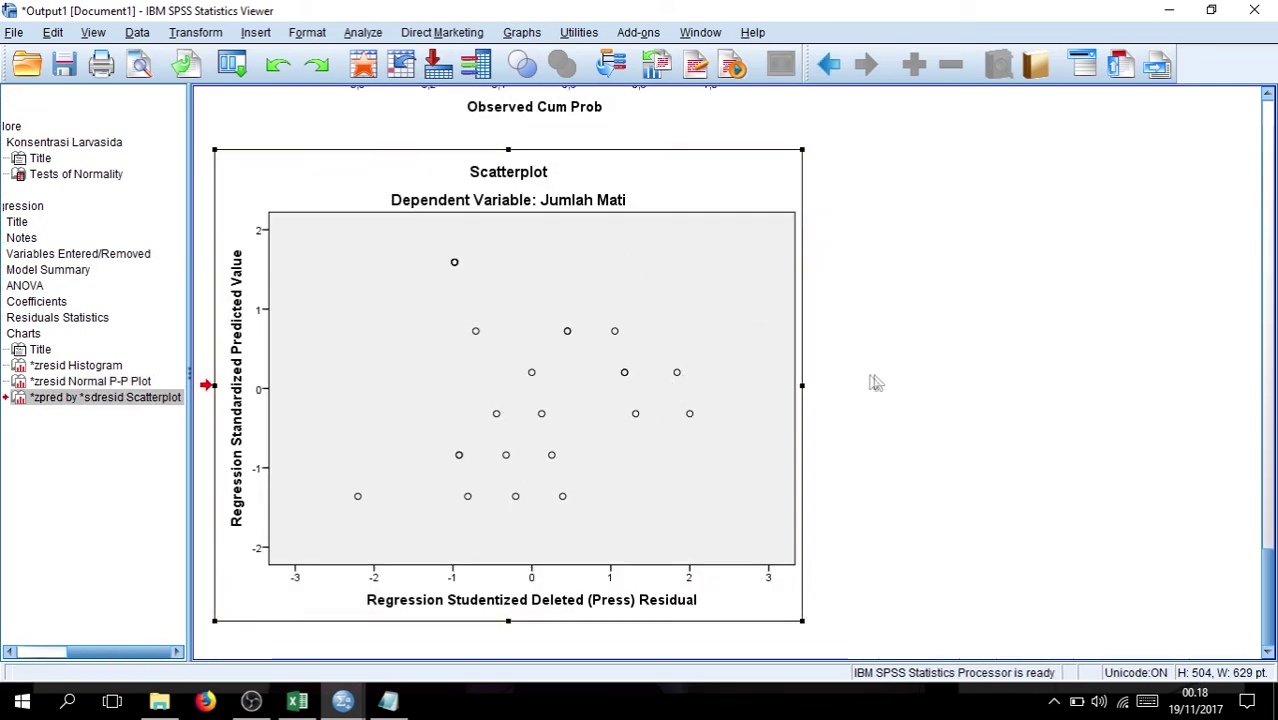
Examine the R and R Square values in the Model Summary and compare them with the residual charts.
scroll(875, 385, up, 10)
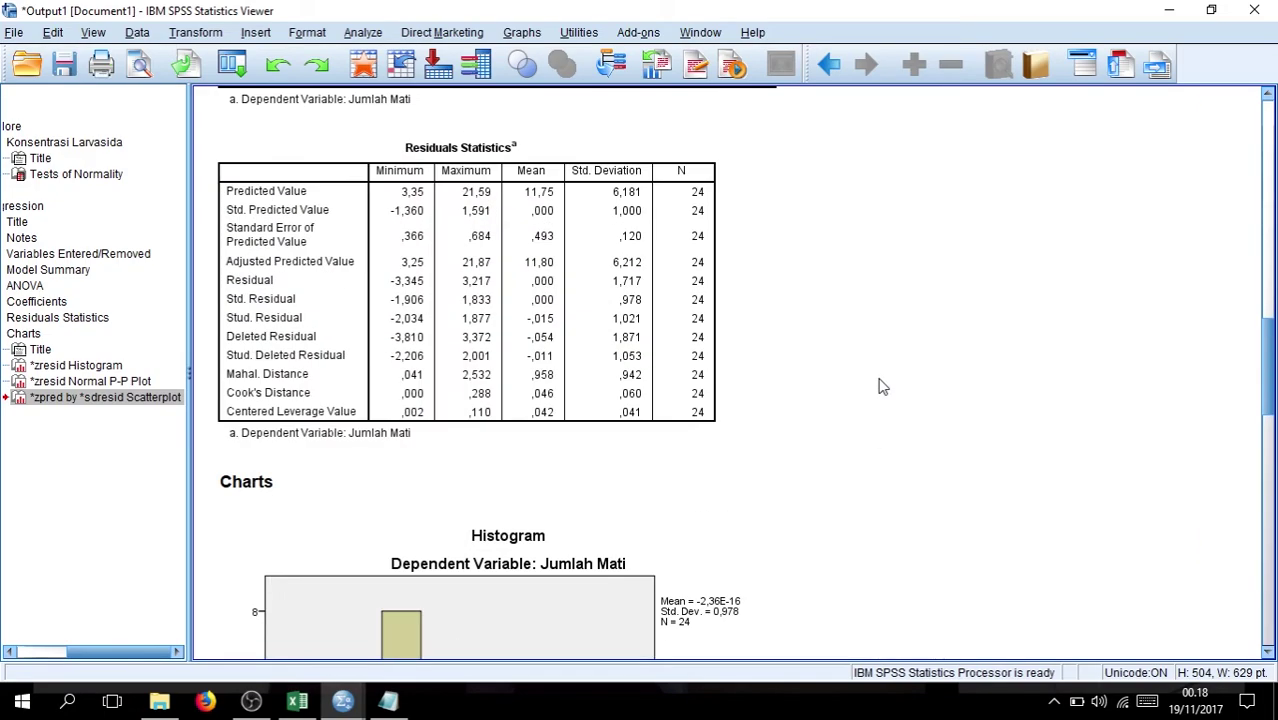
scroll(878, 383, up, 10)
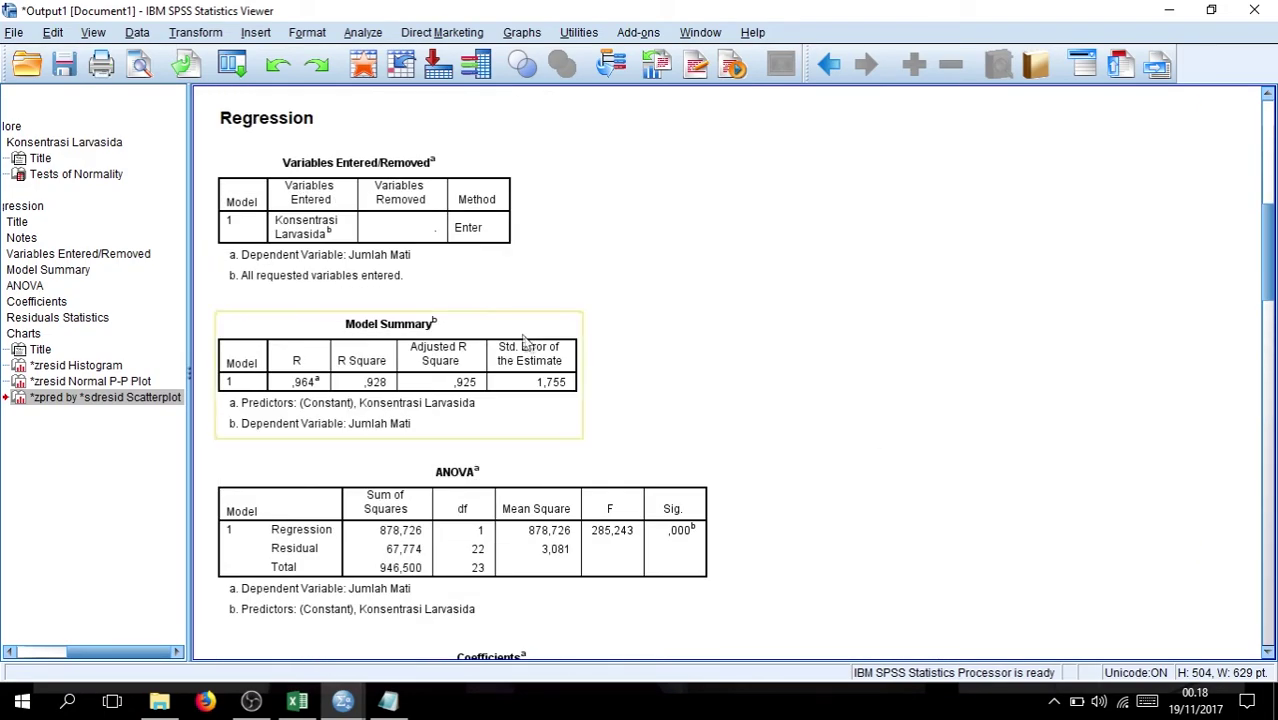
click(508, 335)
scroll(608, 330, down, 2)
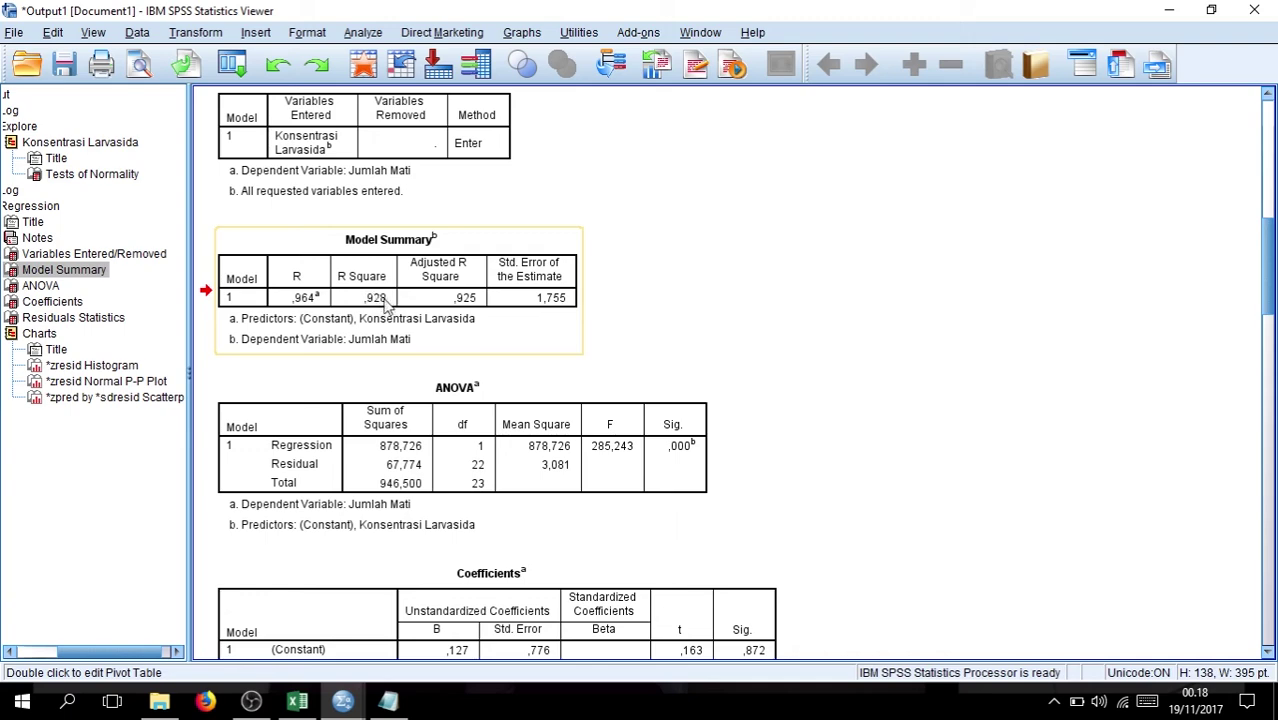
scroll(400, 310, down, 10)
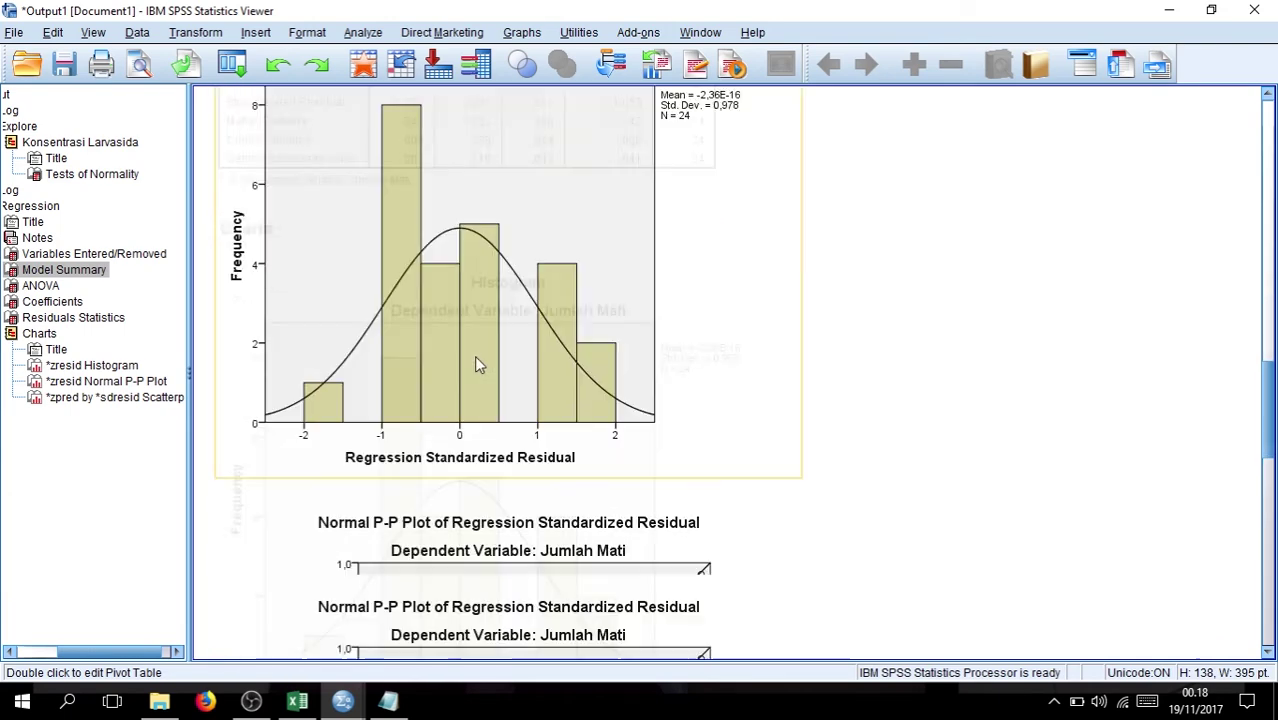
scroll(476, 365, down, 5)
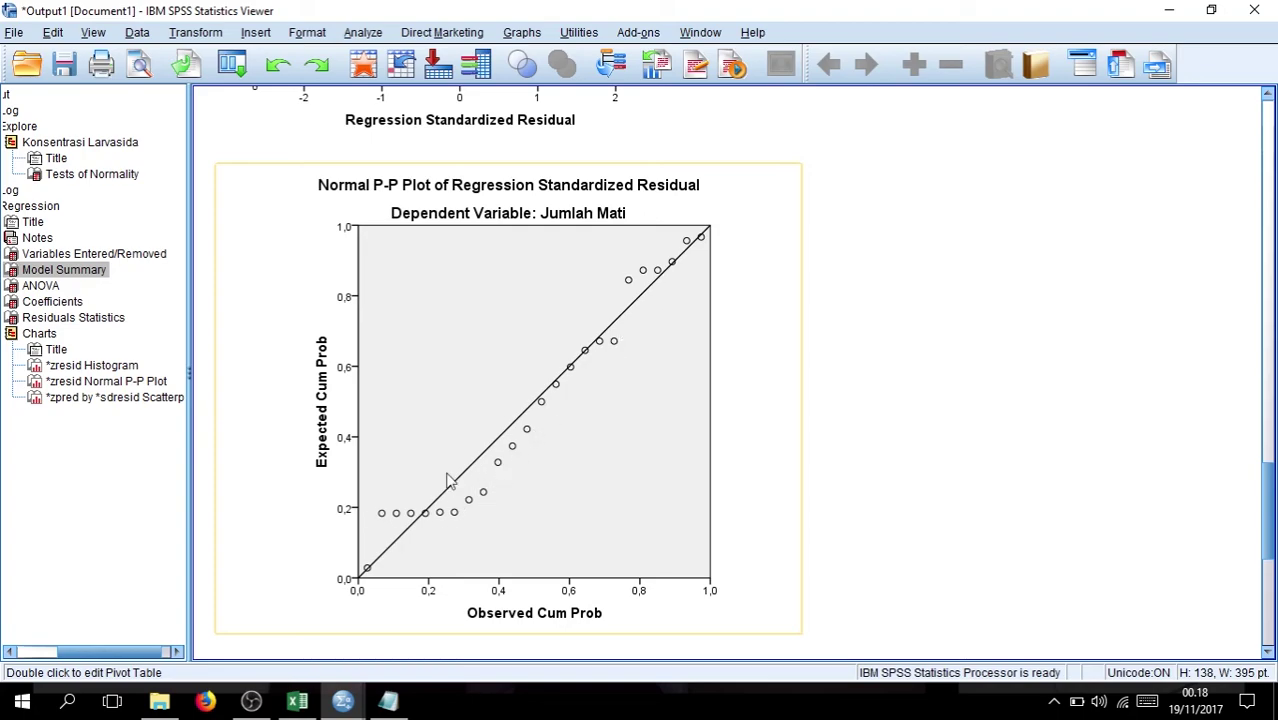
scroll(636, 322, down, 3)
scroll(594, 390, up, 10)
scroll(594, 390, up, 4)
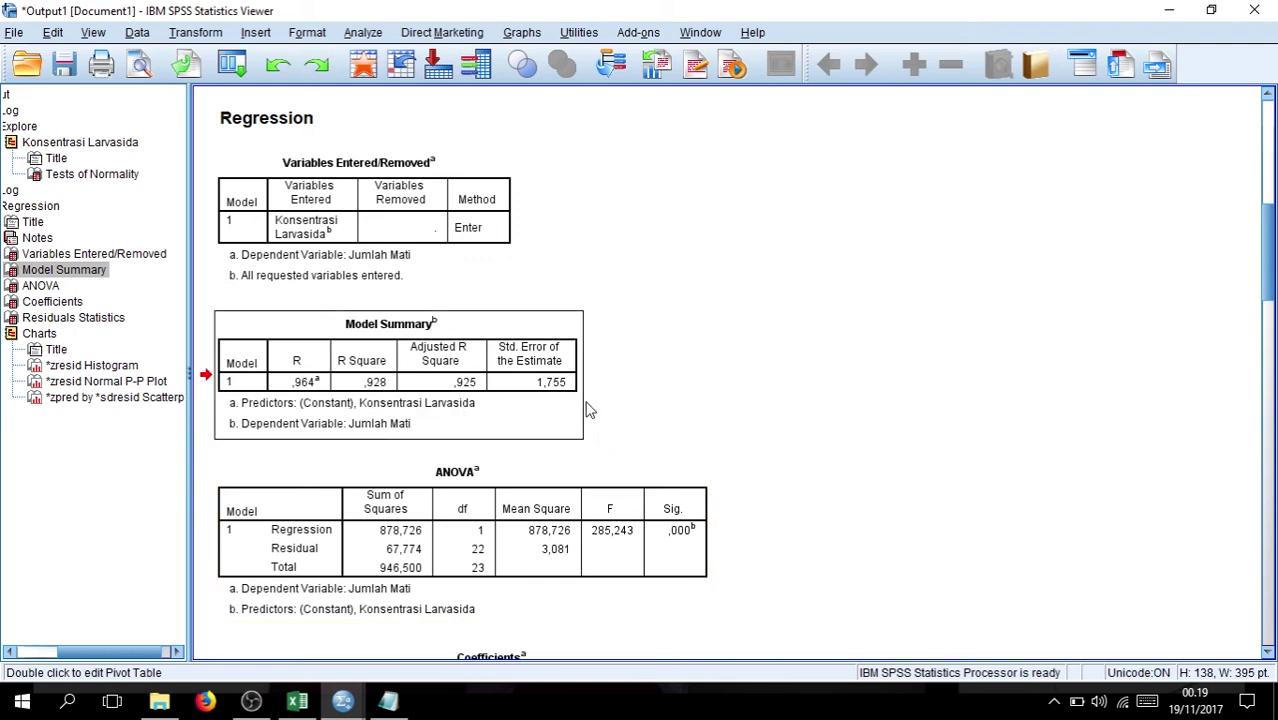
Examine the F and significance values in the ANOVA table against the Model Summary, then the Coefficients table.
click(585, 470)
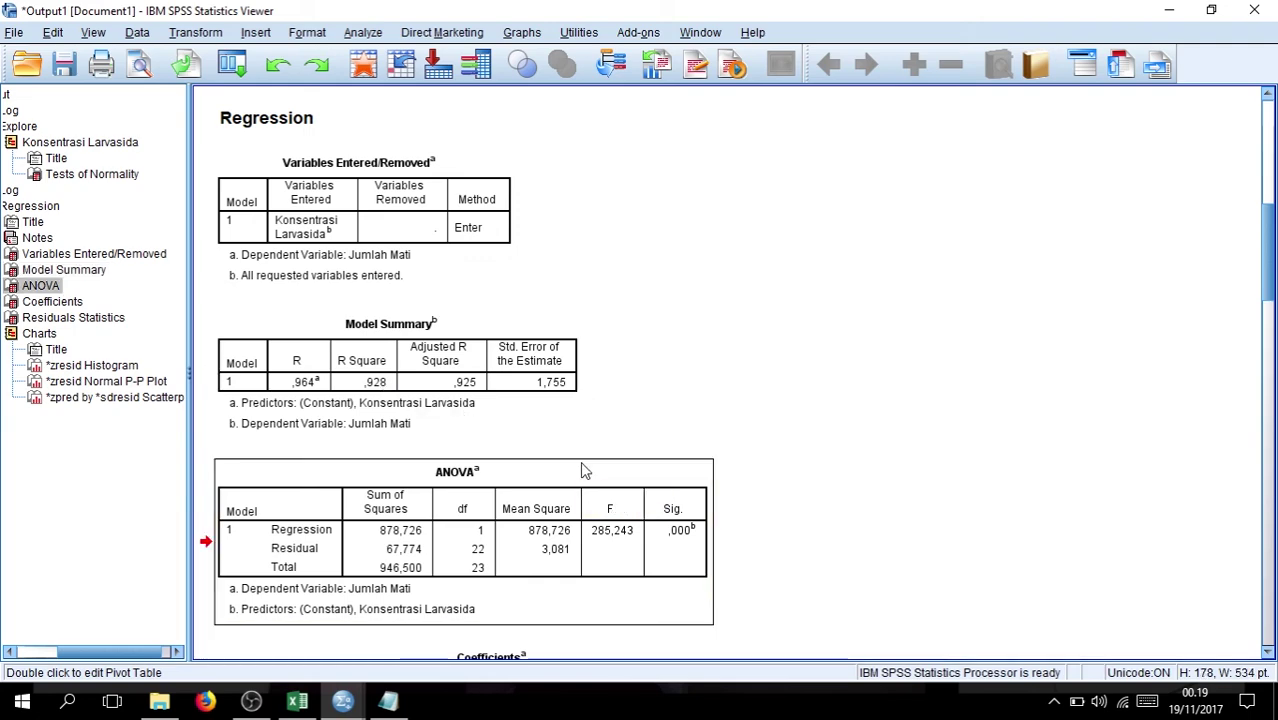
scroll(727, 442, down, 5)
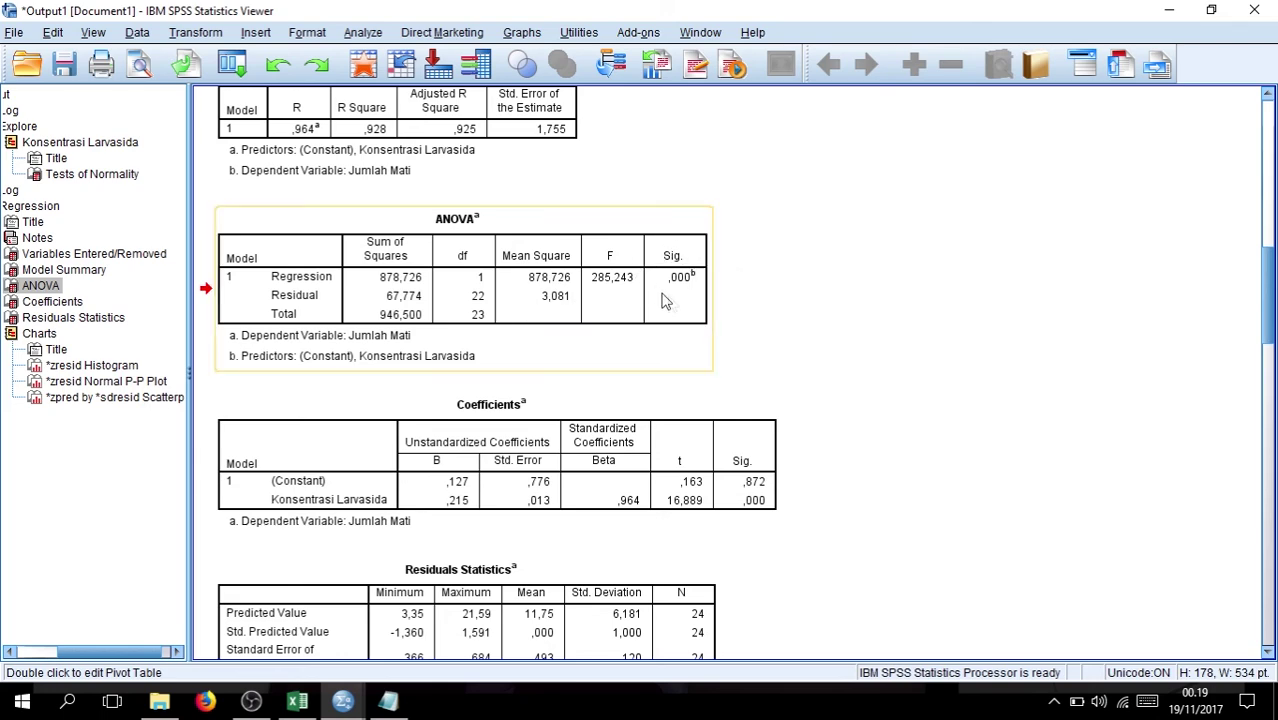
scroll(690, 305, up, 3)
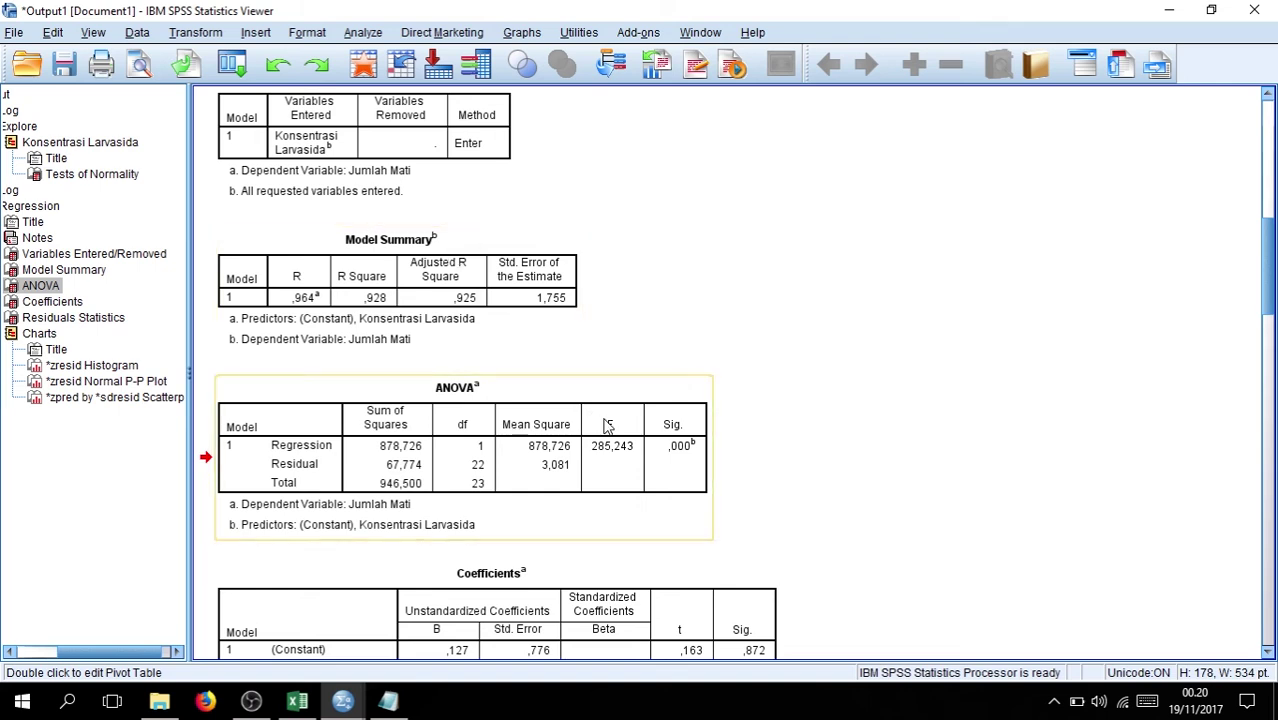
click(505, 285)
click(662, 444)
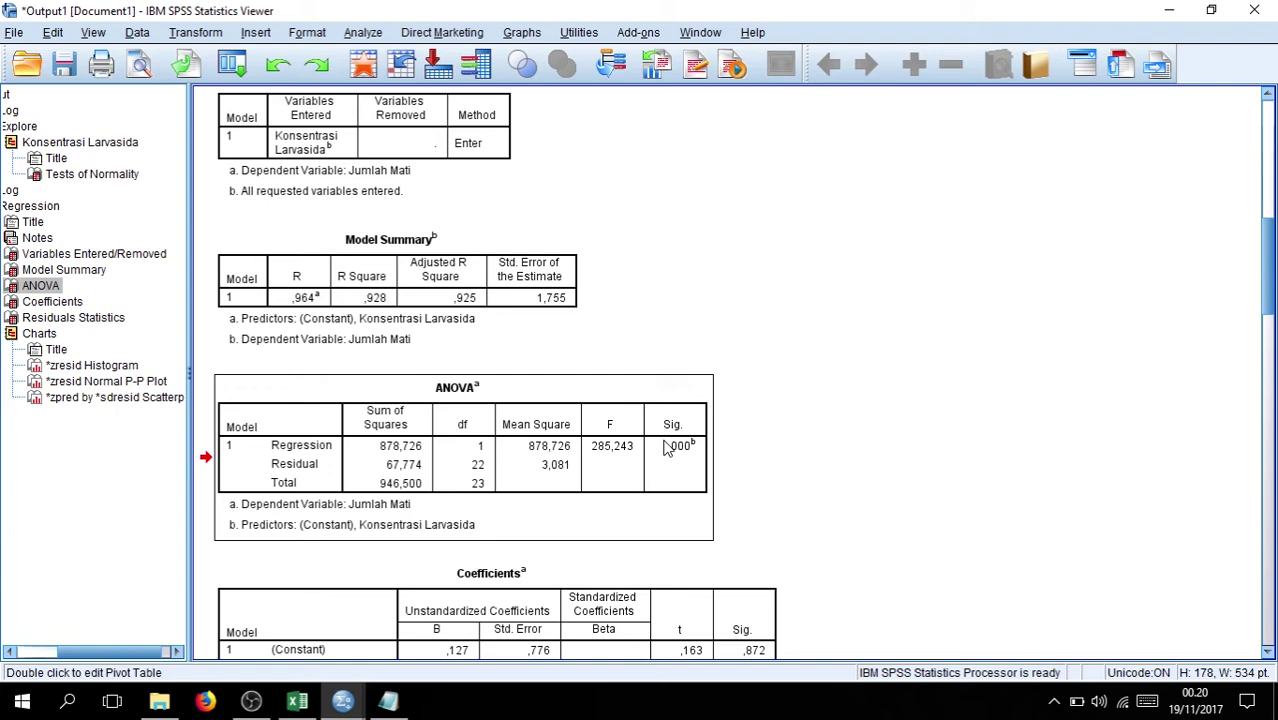
click(500, 283)
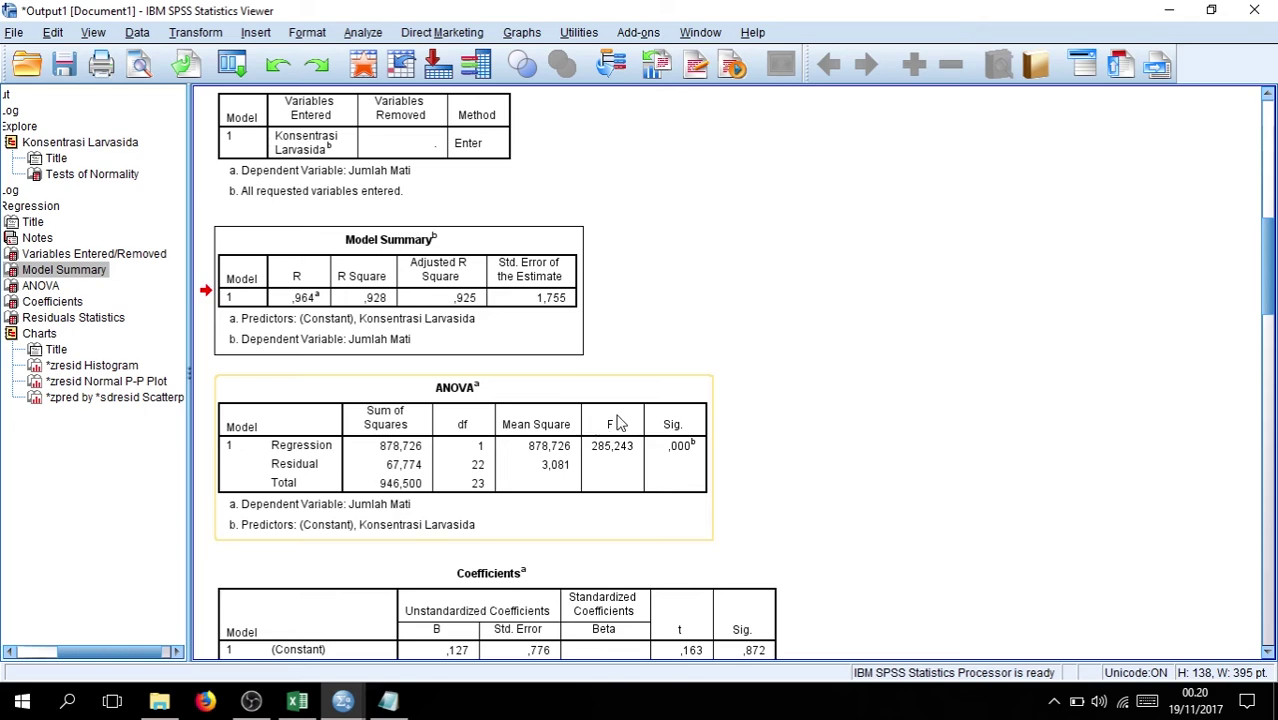
scroll(825, 490, down, 3)
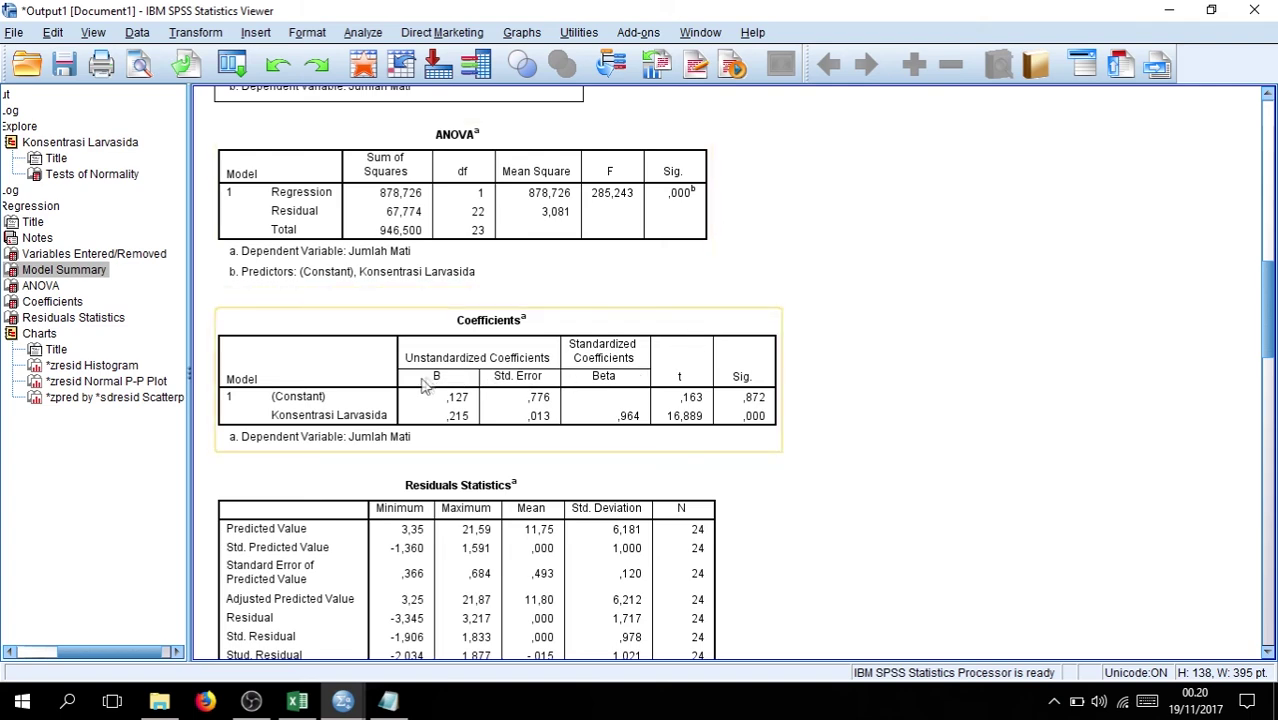
scroll(497, 343, down, 2)
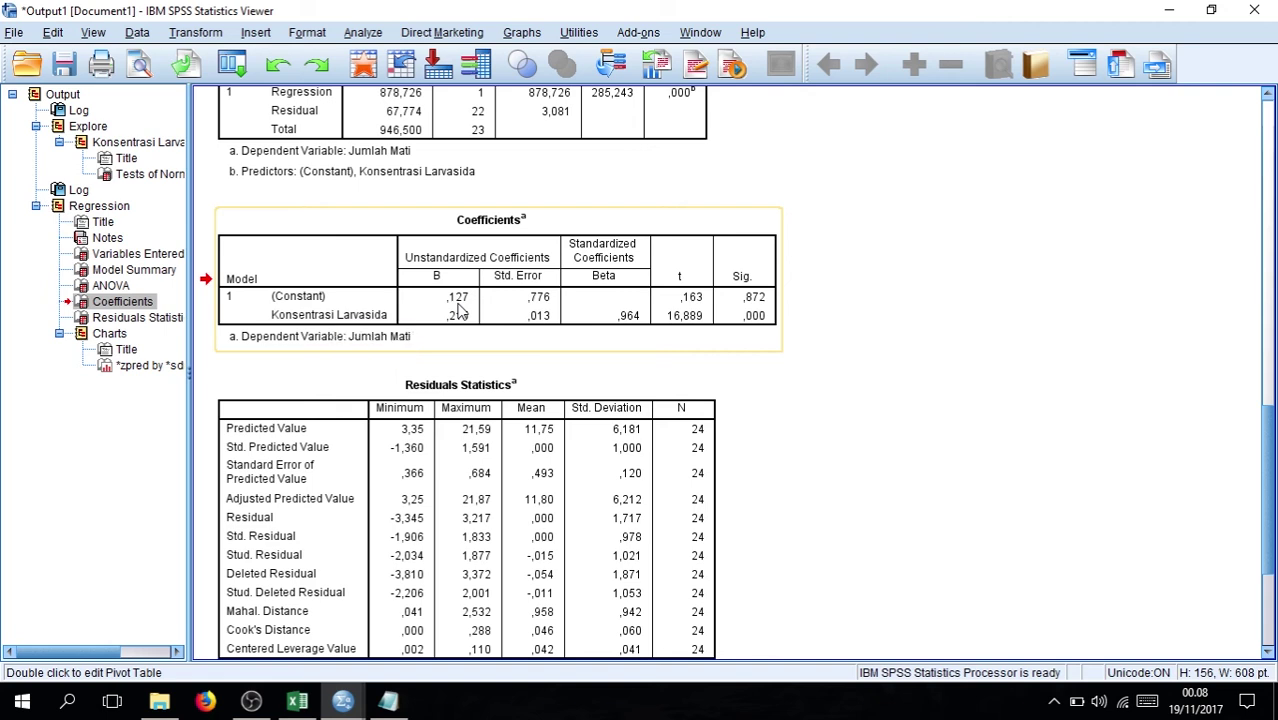
Switch to Notepad and place its window beside the B column of the Coefficients table, ready to continue after y=ax + c.
click(450, 362)
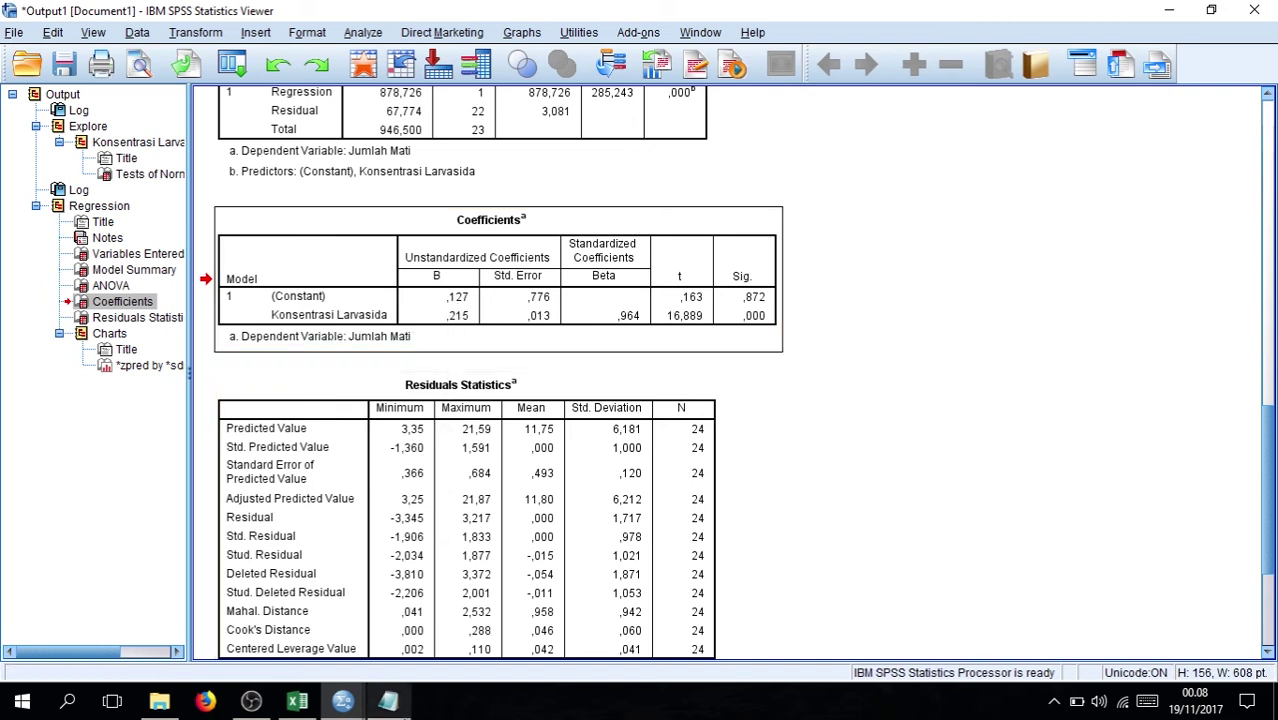
click(388, 700)
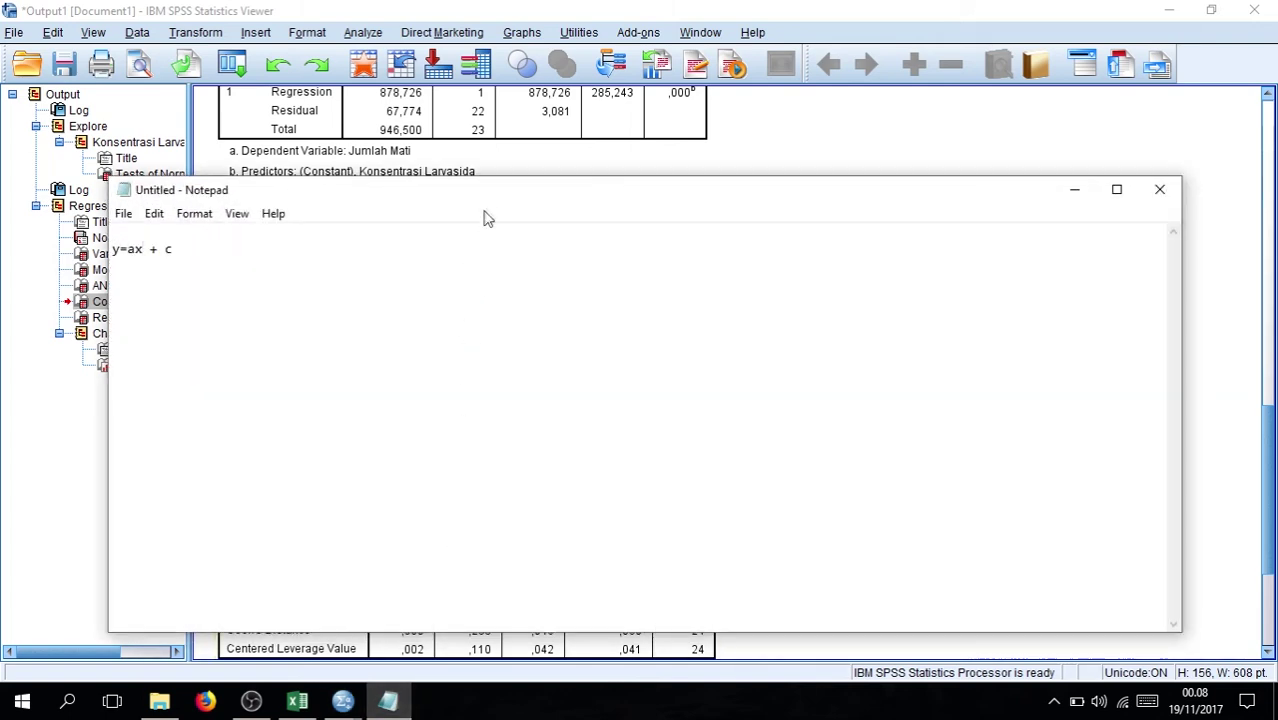
drag(500, 200, 775, 273)
drag(586, 274, 707, 211)
click(588, 268)
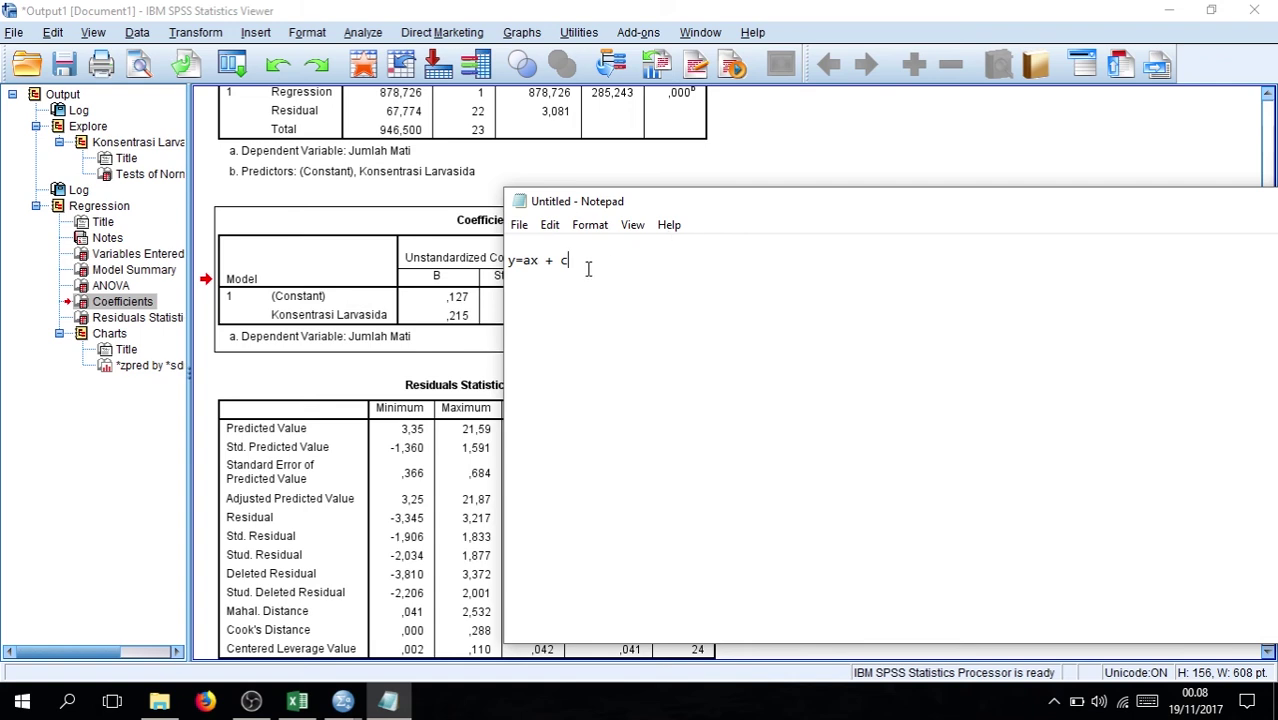
Write the fitted regression equation y=0,215x + 0,127 below the general formula y=ax + c.
key(Return)
text(y=ax+)
key(BackSpace)
text(+ 0,127)
key(Return)
click(532, 277)
key(BackSpace)
text(0,2215)
drag(648, 282, 562, 280)
Insert a blank line between the general formula and the fitted equation, and start a new line after the equation.
click(577, 262)
key(Return)
click(650, 291)
key(Return)
Highlight the y term, the x term and the whole fitted equation in turn to review its parts.
key(shift+Up)
click(668, 292)
click(573, 294)
drag(516, 294, 508, 294)
click(567, 294)
drag(516, 294, 508, 294)
drag(571, 296, 562, 296)
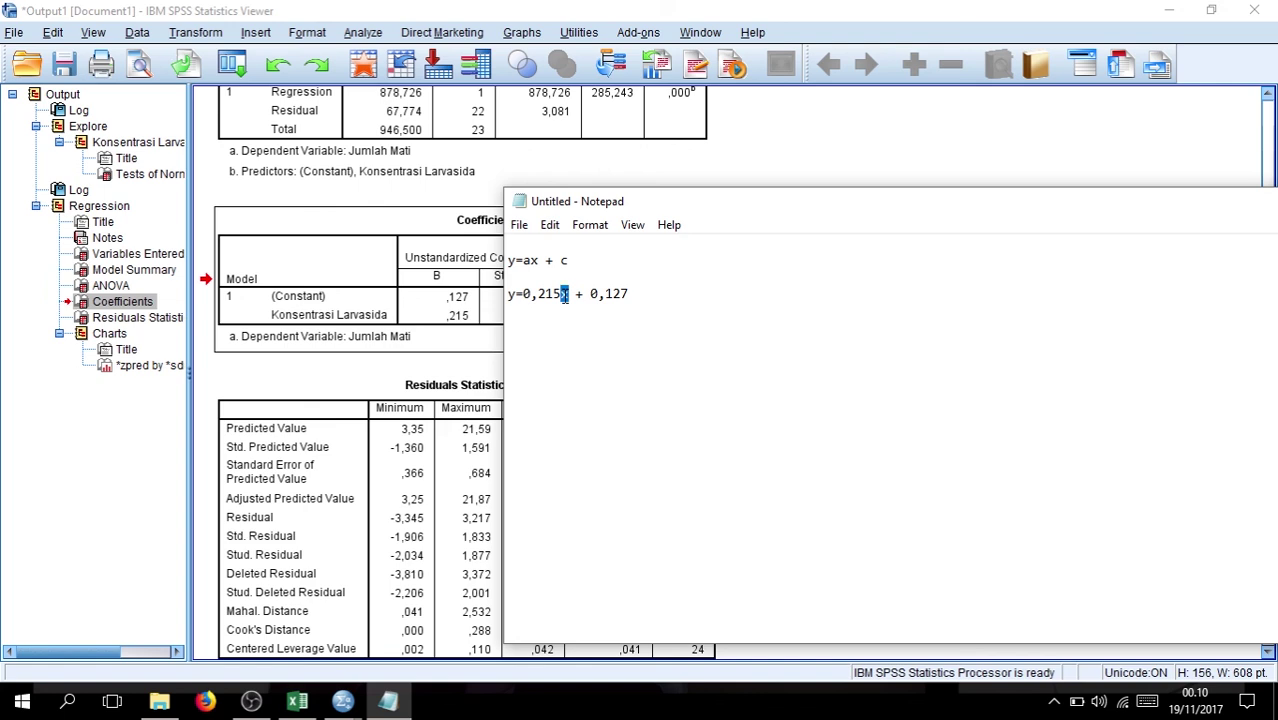
click(652, 294)
drag(643, 293, 507, 294)
click(673, 307)
Move the Notepad window aside, return to the SPSS output and view the residual scatterplot under Charts.
drag(800, 198, 143, 285)
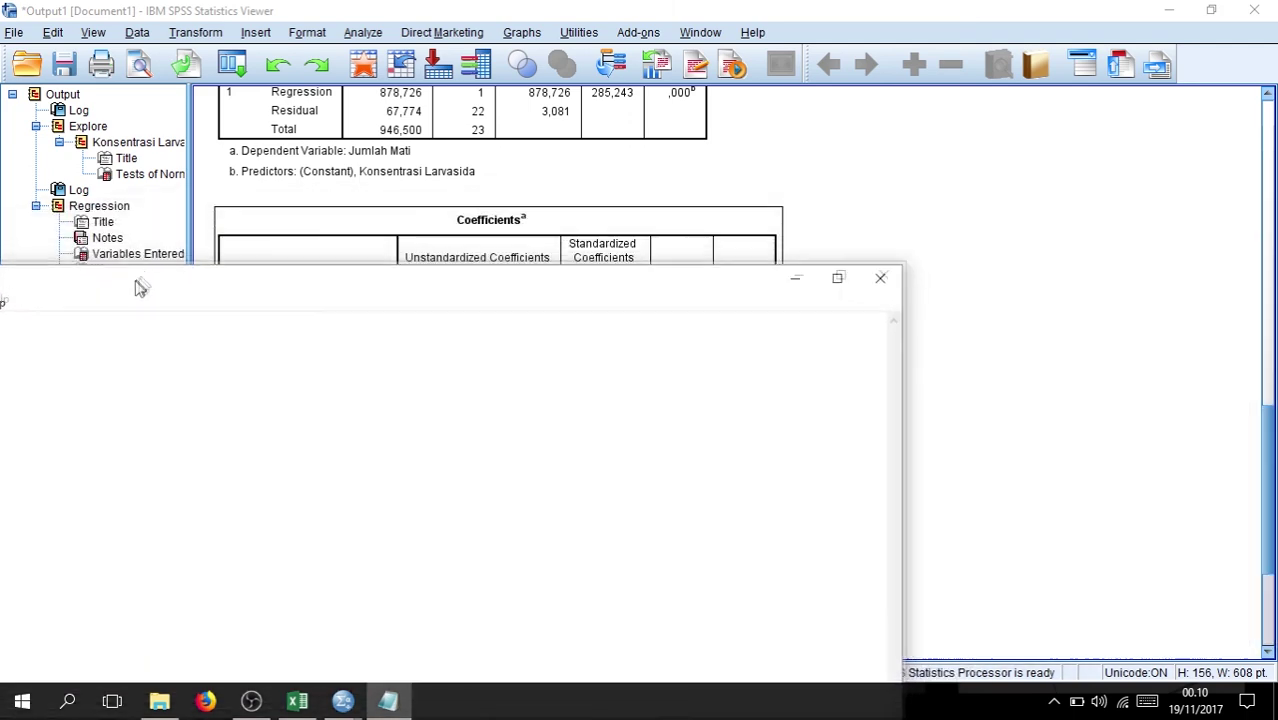
drag(702, 300, 904, 300)
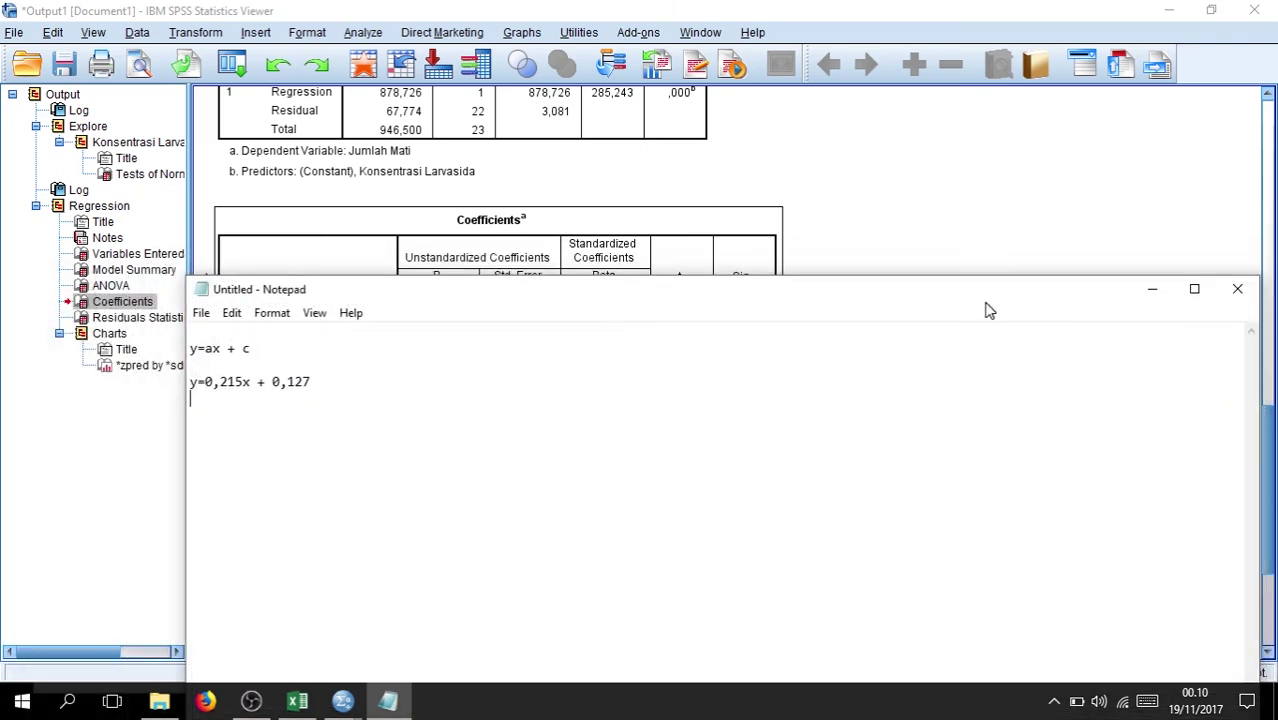
click(998, 234)
scroll(827, 371, down, 10)
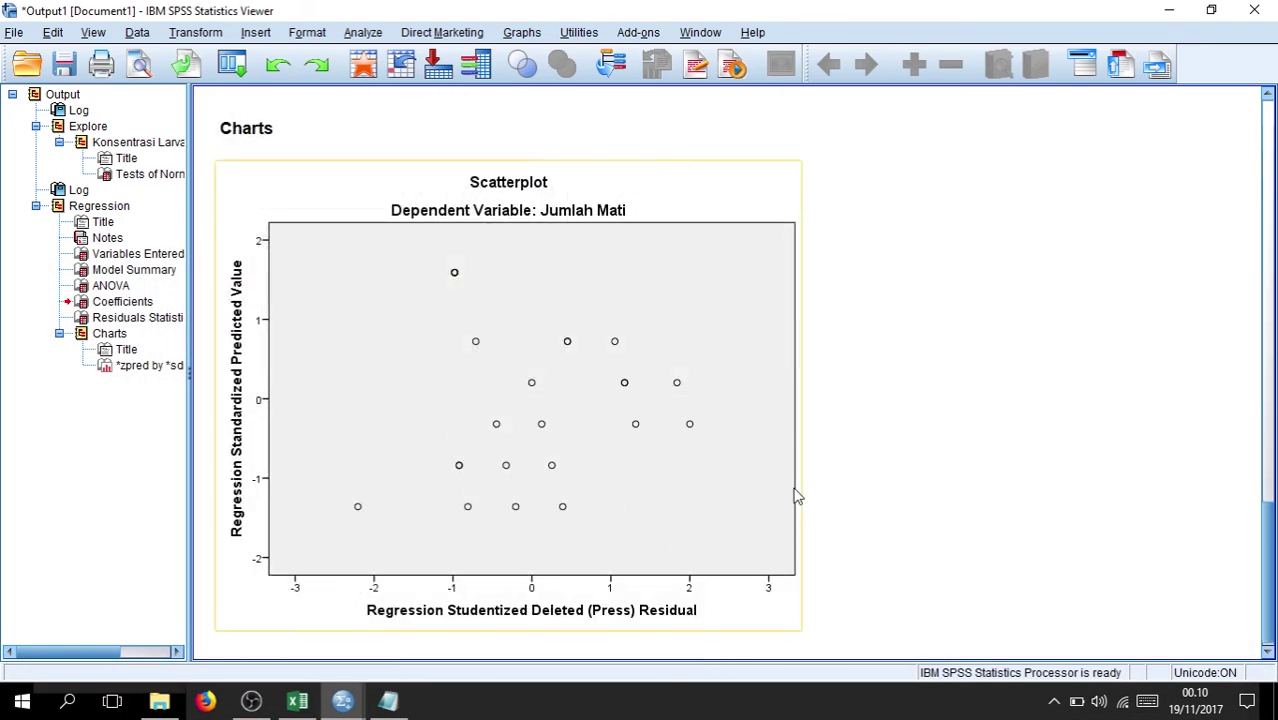
Switch to Notepad to view the regression equations again, and move its window over the SPSS residuals table.
scroll(750, 485, up, 5)
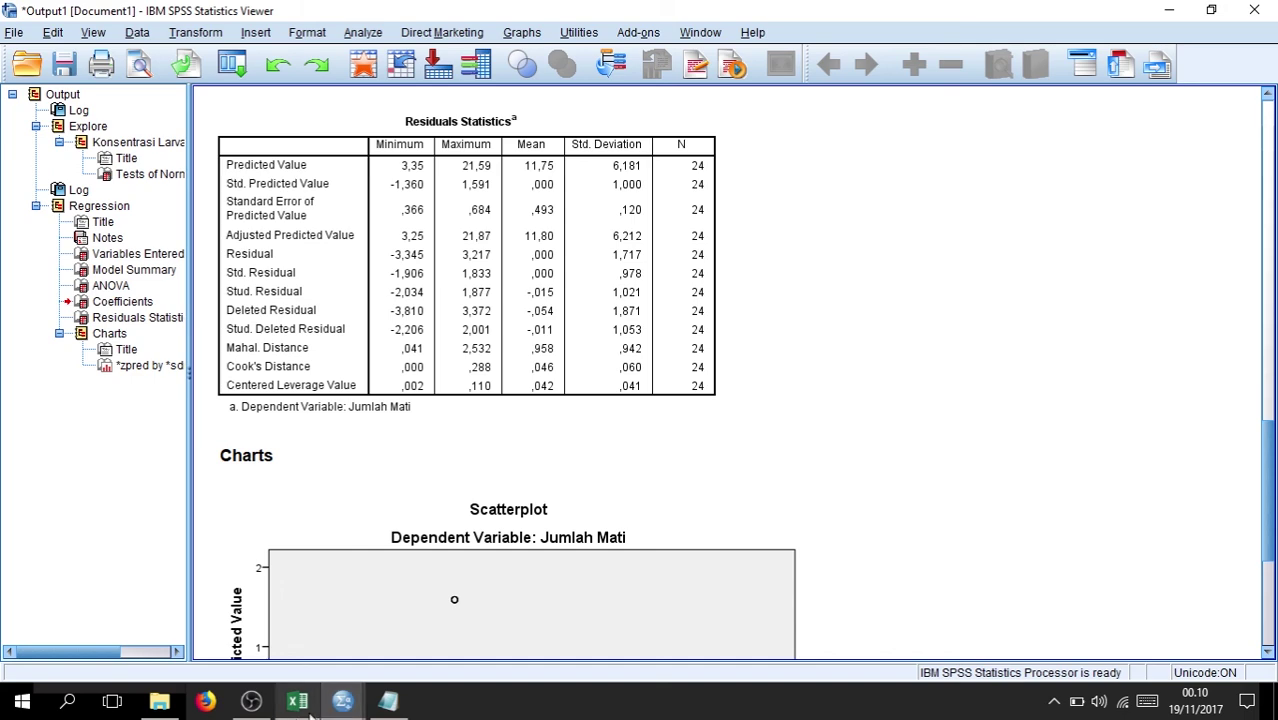
mouse_move(342, 702)
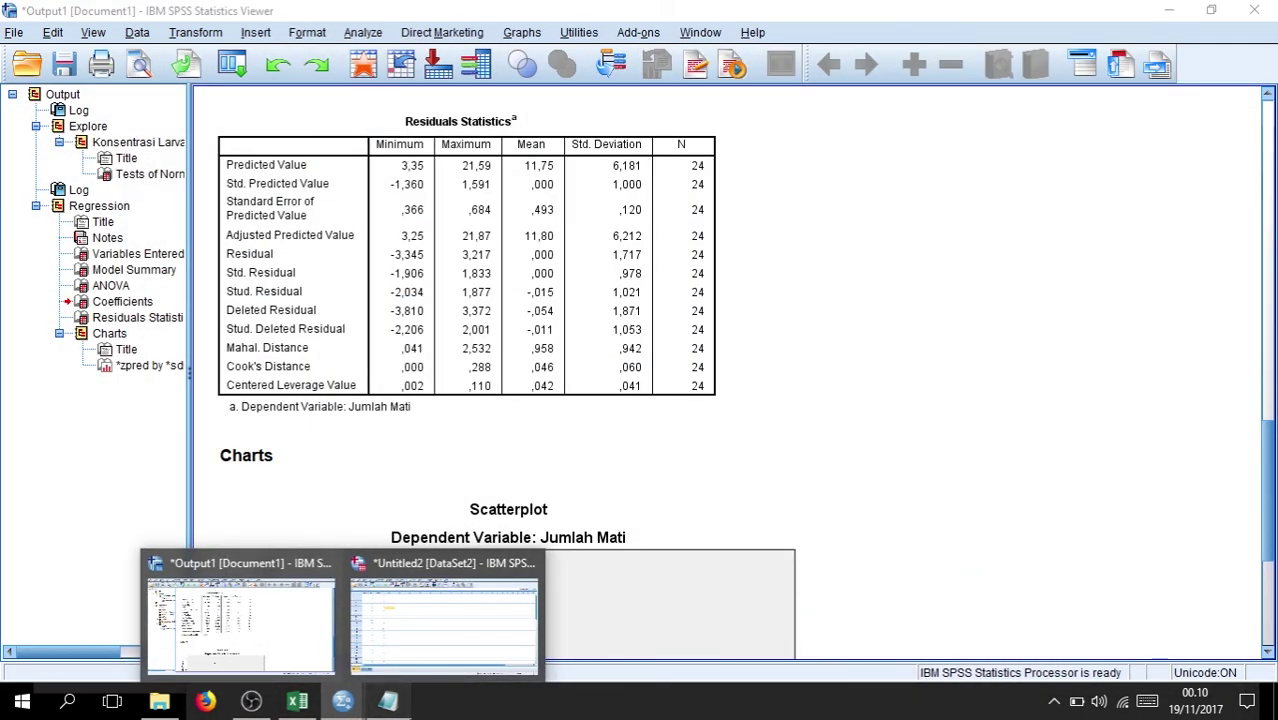
click(388, 702)
drag(588, 289, 588, 202)
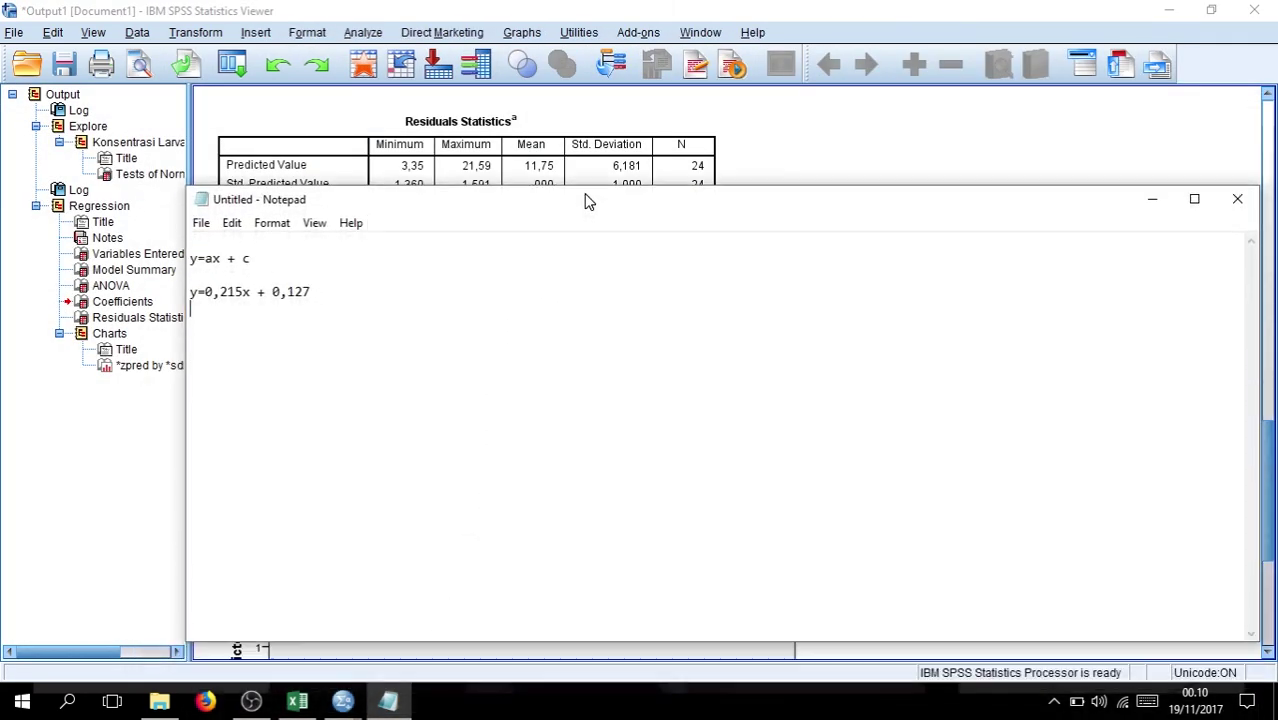
Return to the SPSS output and review it from the Tests of Normality table through the regression tables to the residual scatterplot.
click(728, 152)
scroll(740, 290, up, 10)
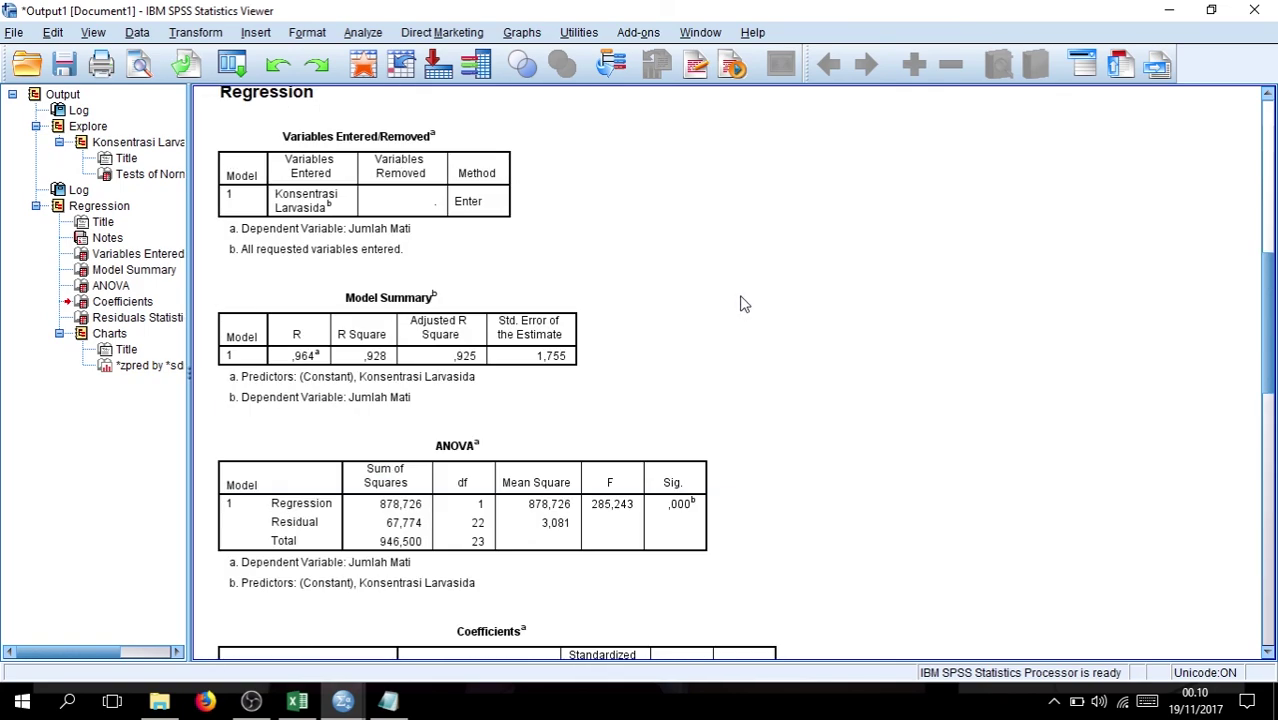
scroll(740, 303, up, 8)
scroll(743, 310, down, 10)
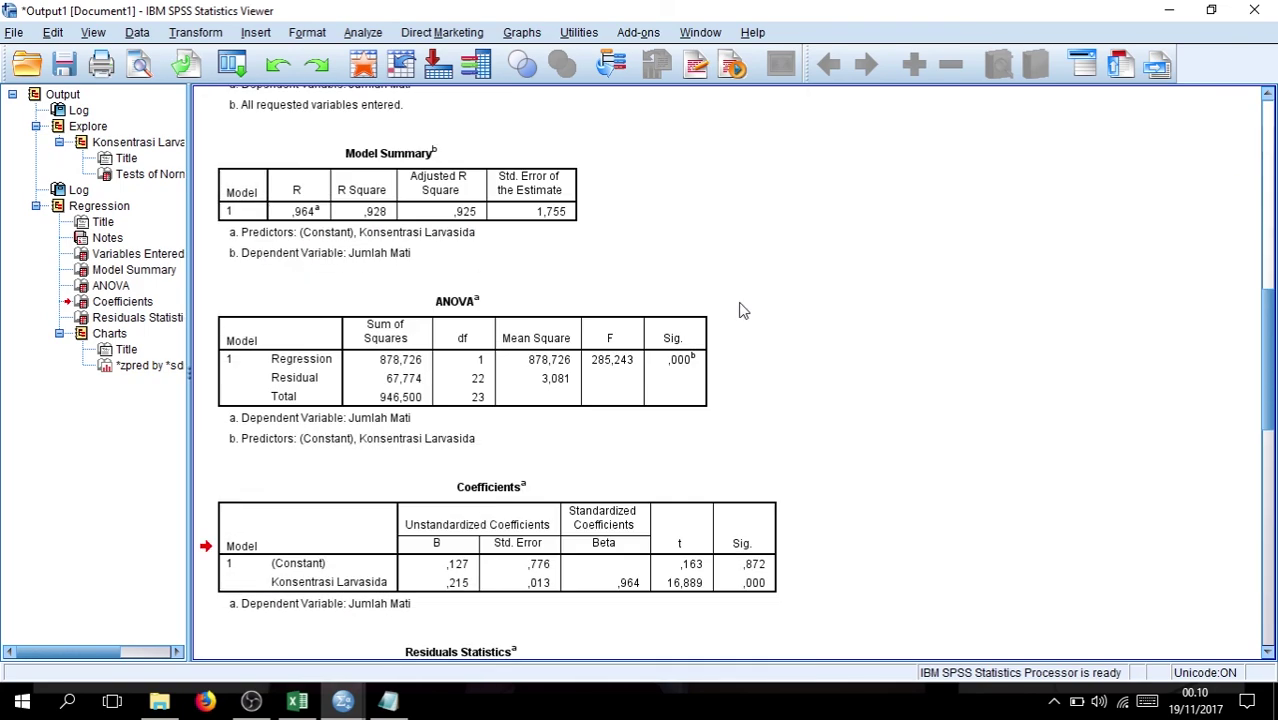
scroll(743, 310, down, 12)
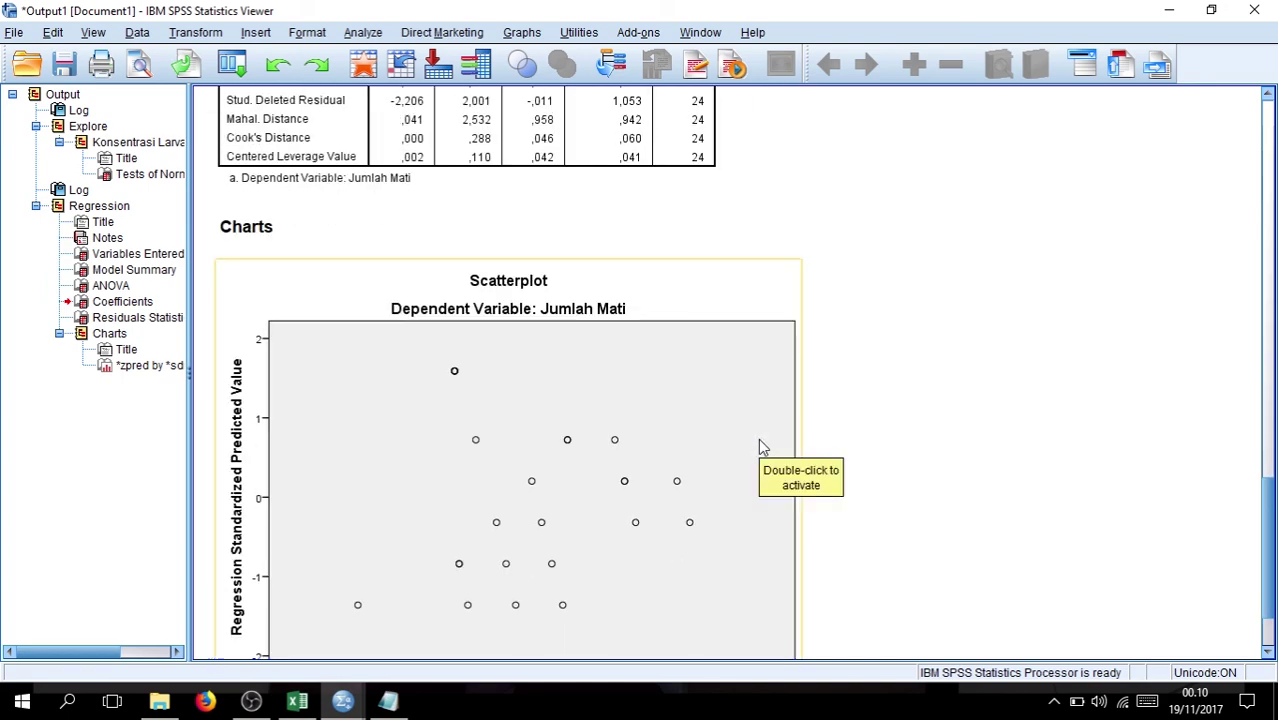
scroll(760, 447, up, 5)
scroll(870, 485, up, 8)
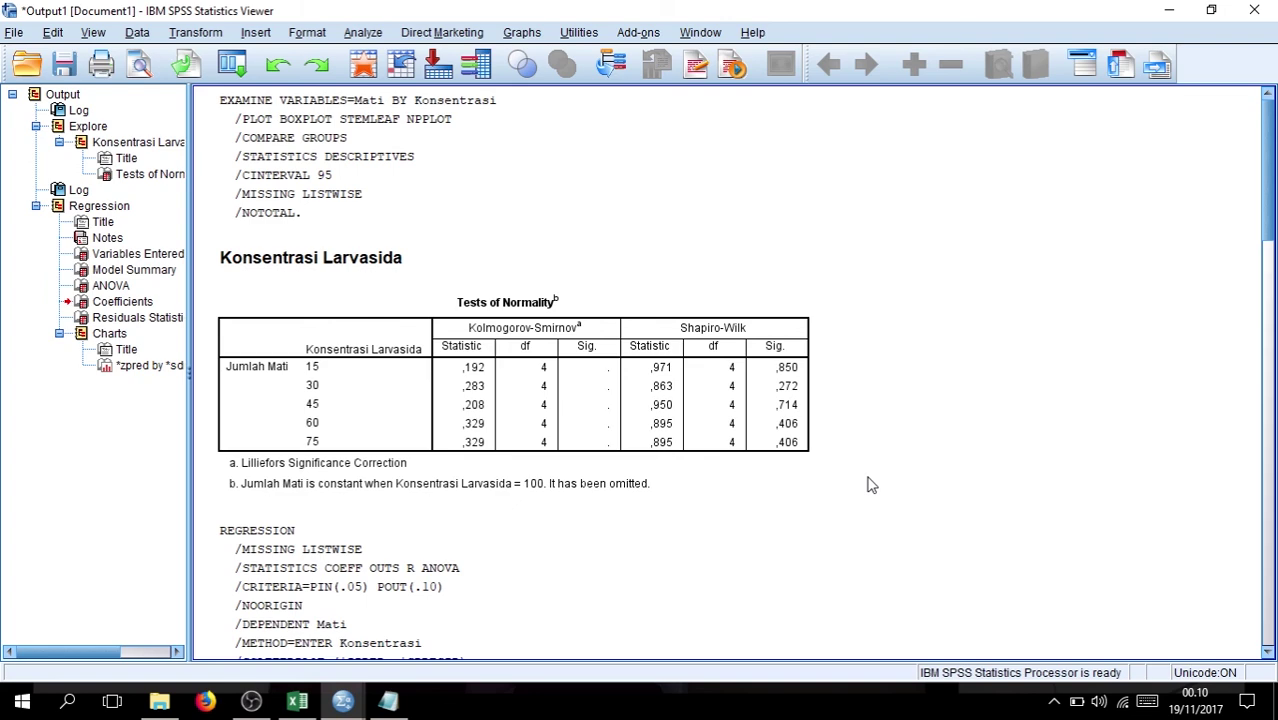
scroll(870, 485, down, 15)
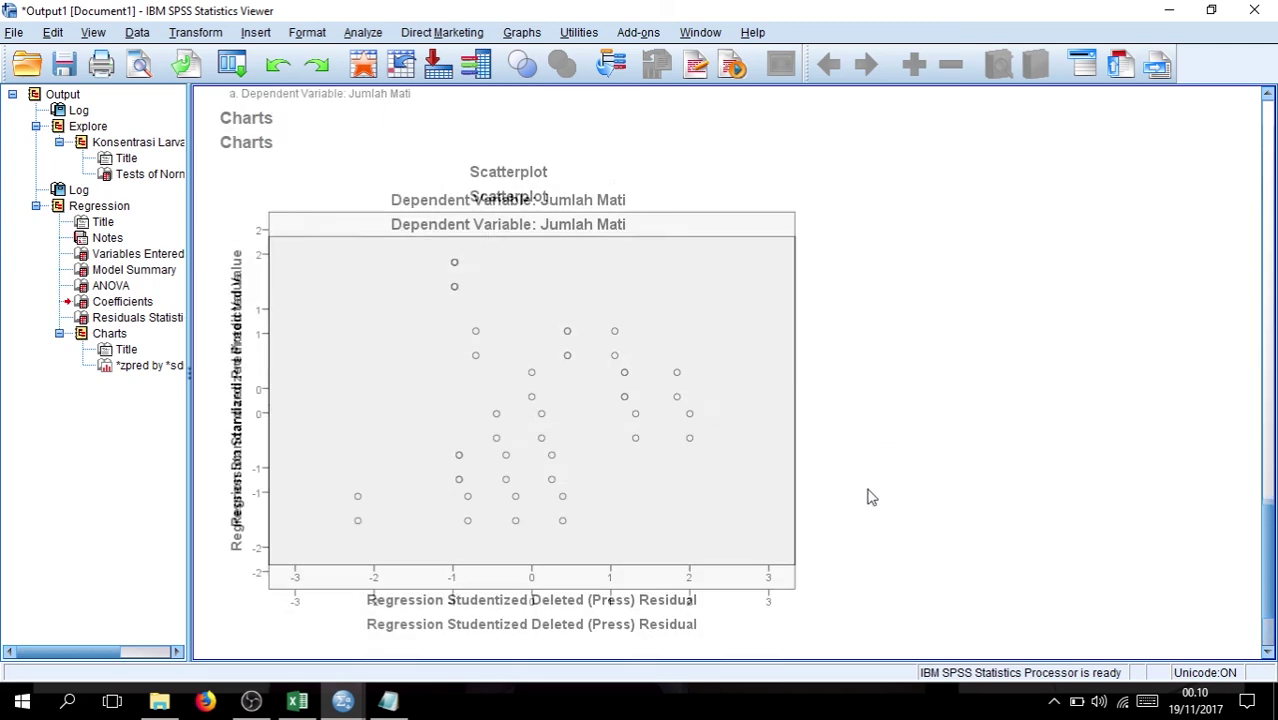